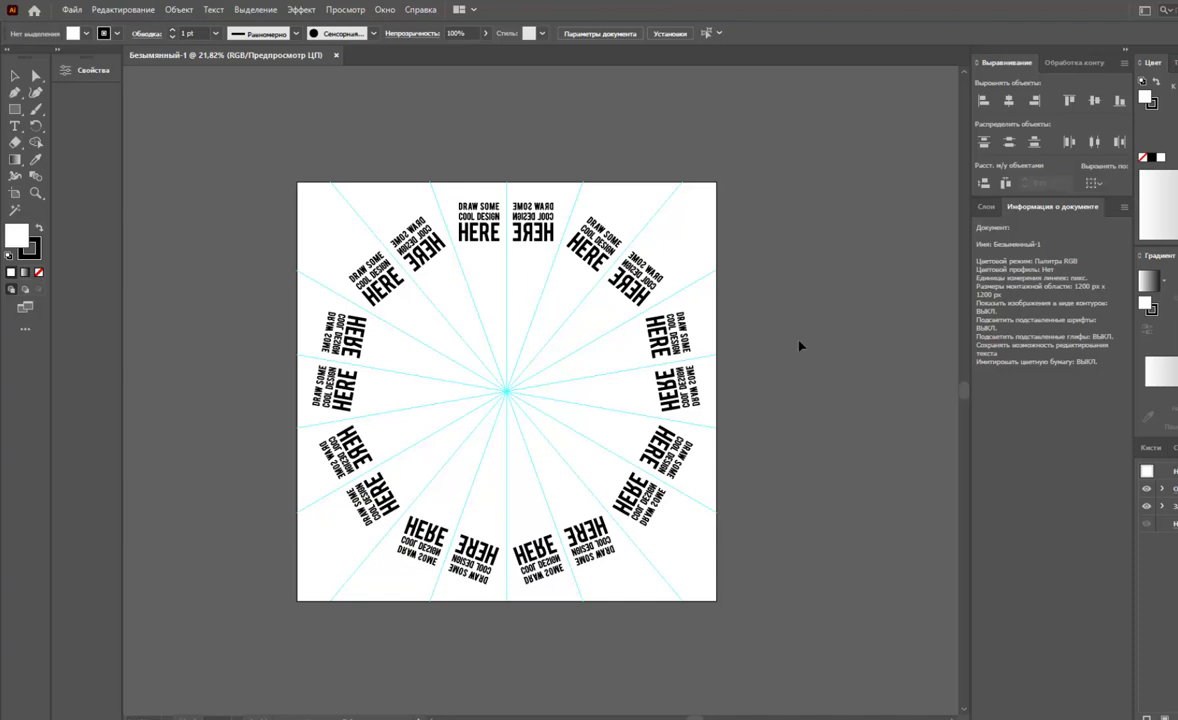
# - Lock all the template artwork with the Layers panel showing
pyautogui.click(986, 207)
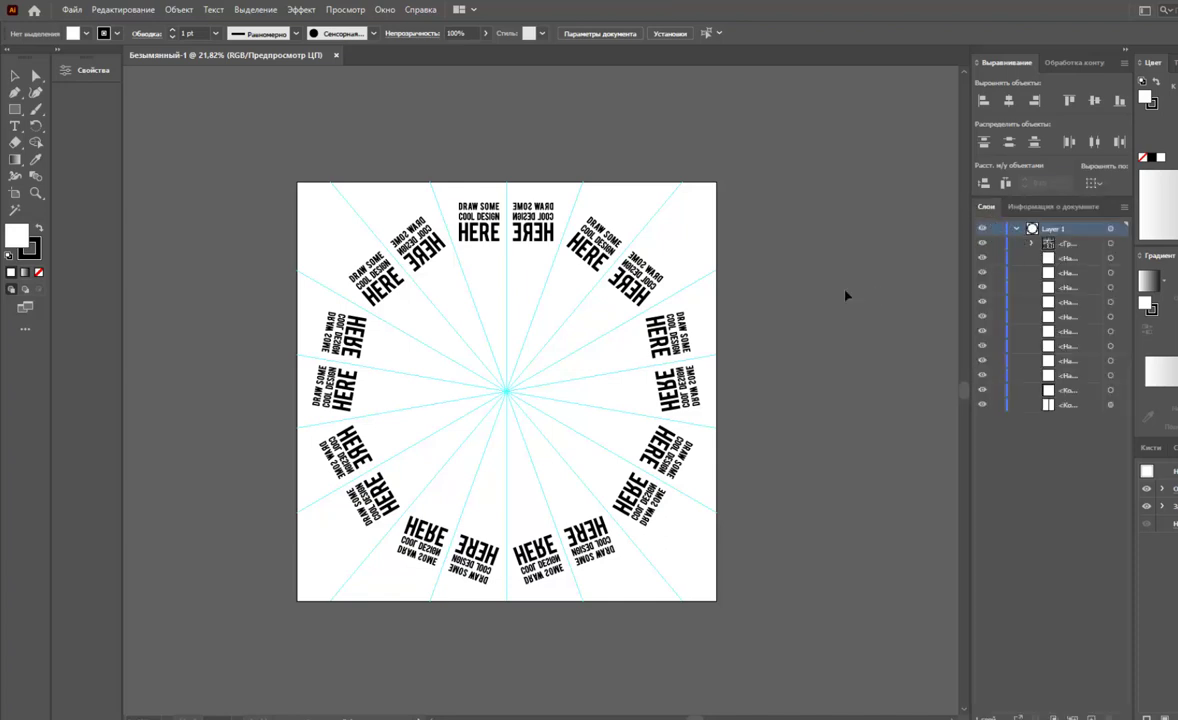
pyautogui.hotkey('ctrl', 'a')
pyautogui.hotkey('ctrl', '2')
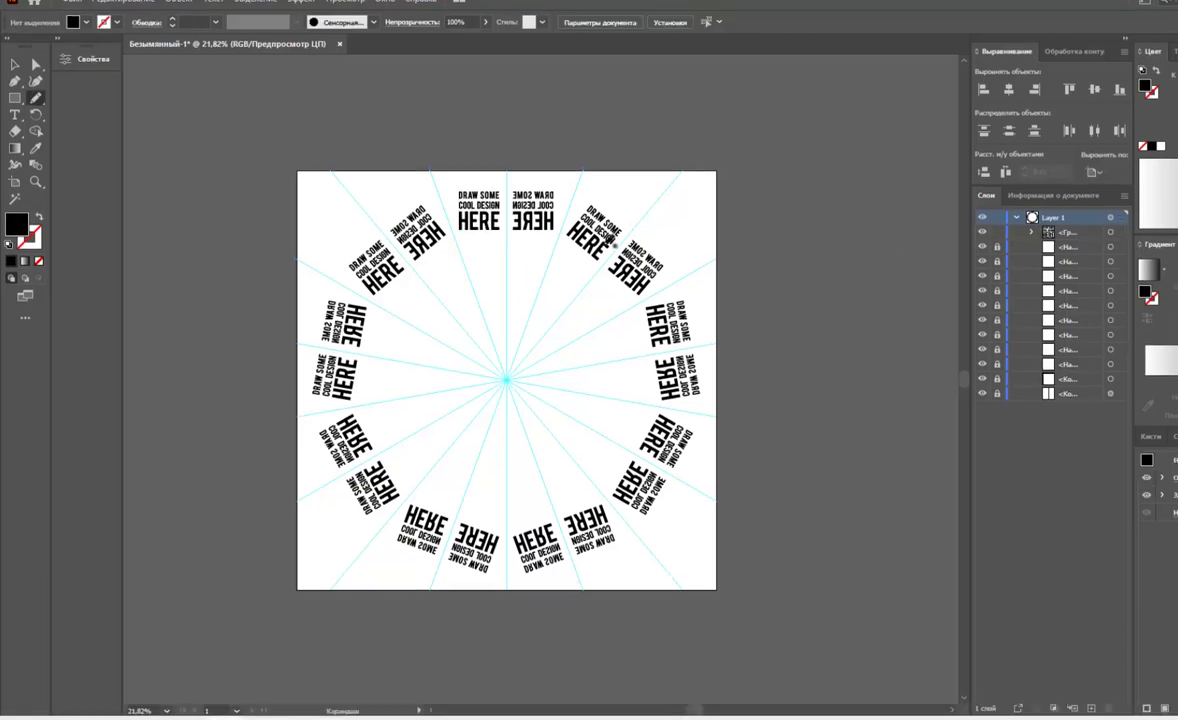
# - Select the top DRAW SOME COOL DESIGN HERE text group with the Selection tool
pyautogui.click(15, 64)
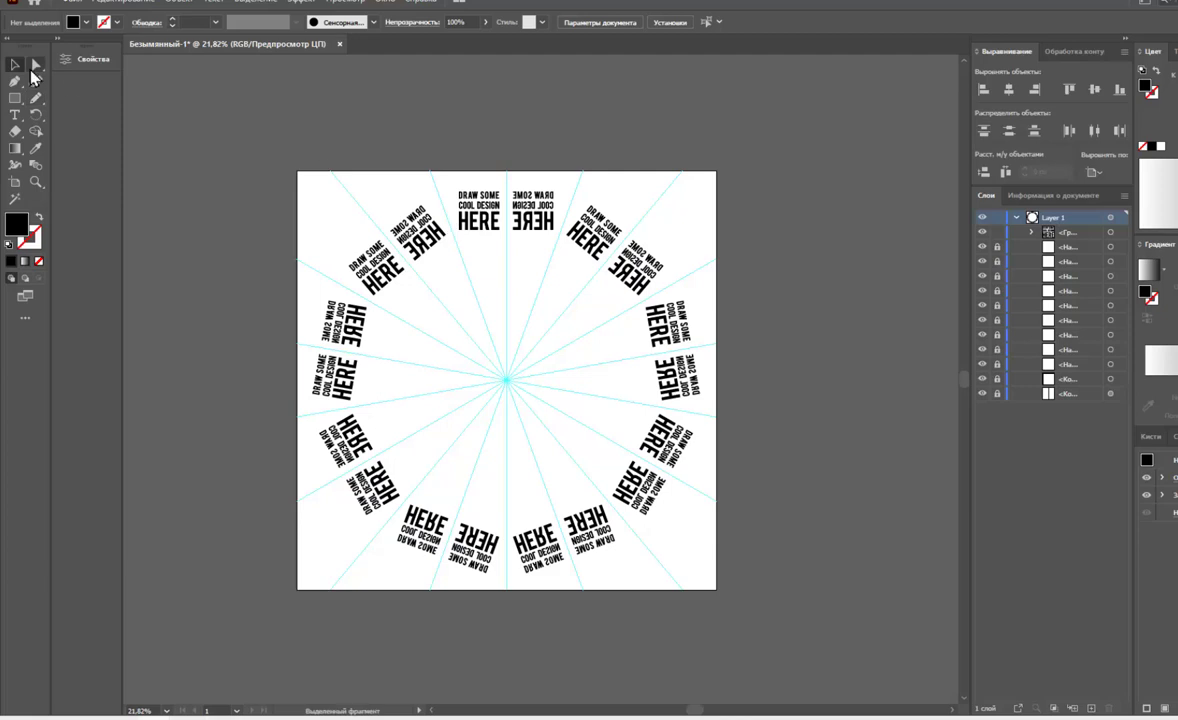
pyautogui.click(495, 218)
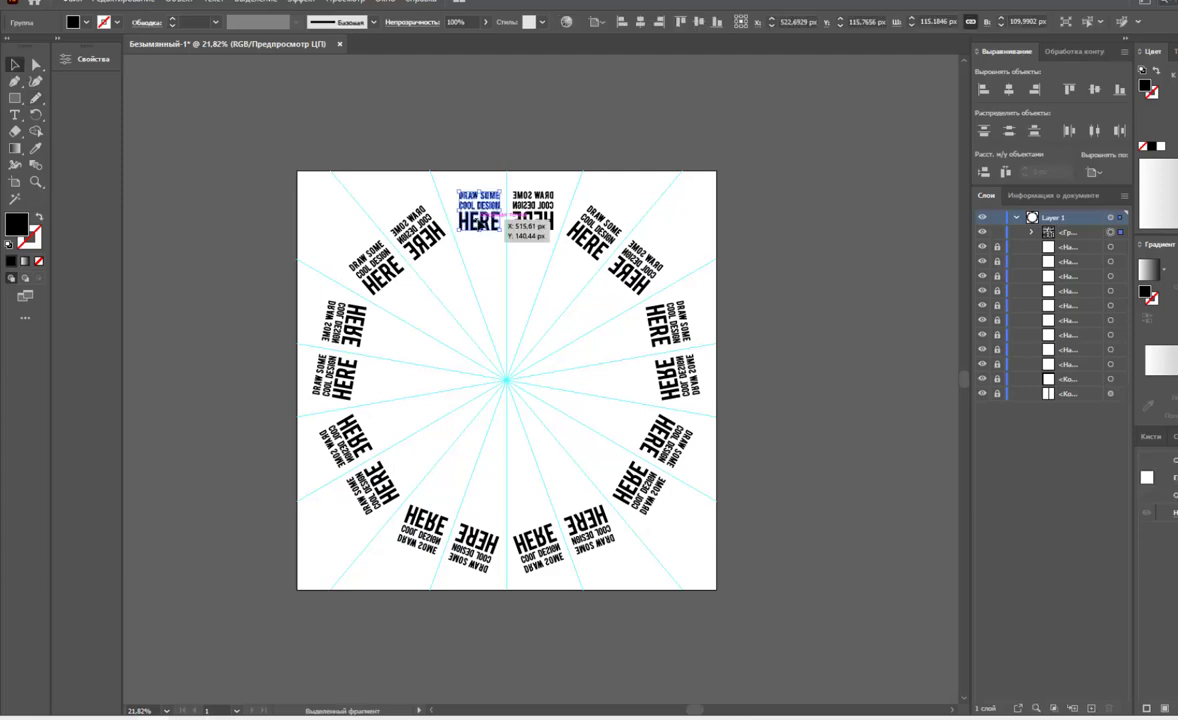
pyautogui.moveTo(497, 222); pyautogui.dragTo(497, 222)
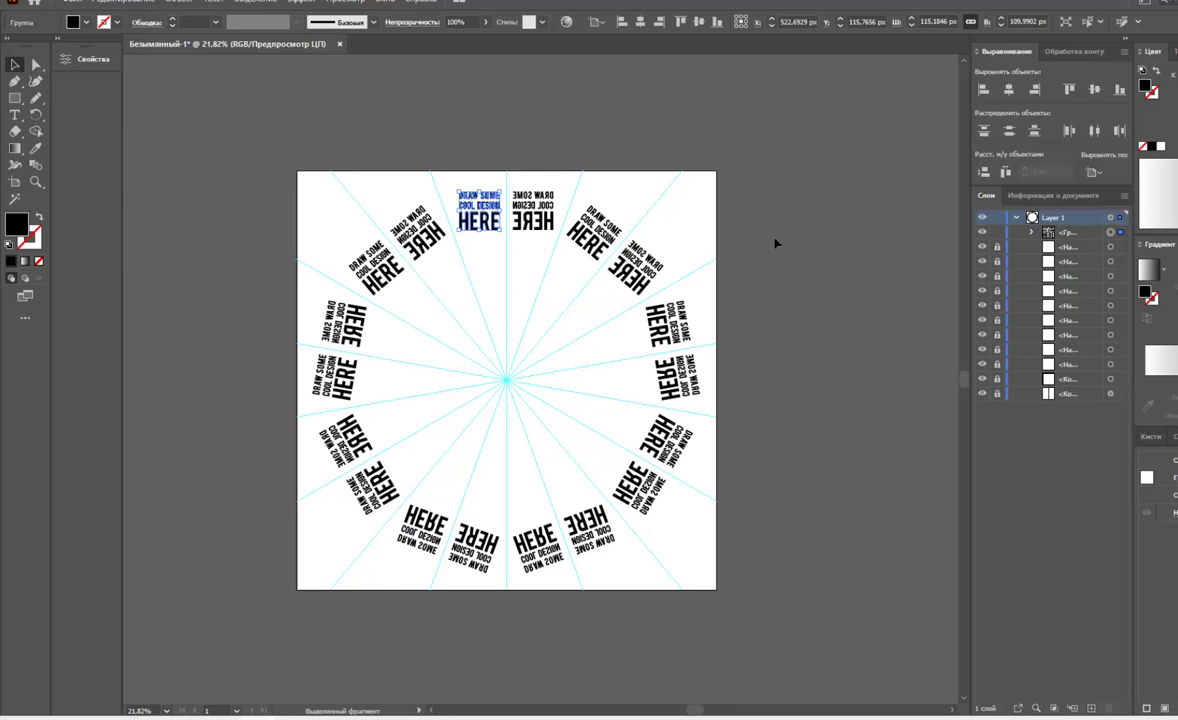
# - Delete the placeholder text groups and set a black 3 pt stroke with no fill
pyautogui.press('Delete')
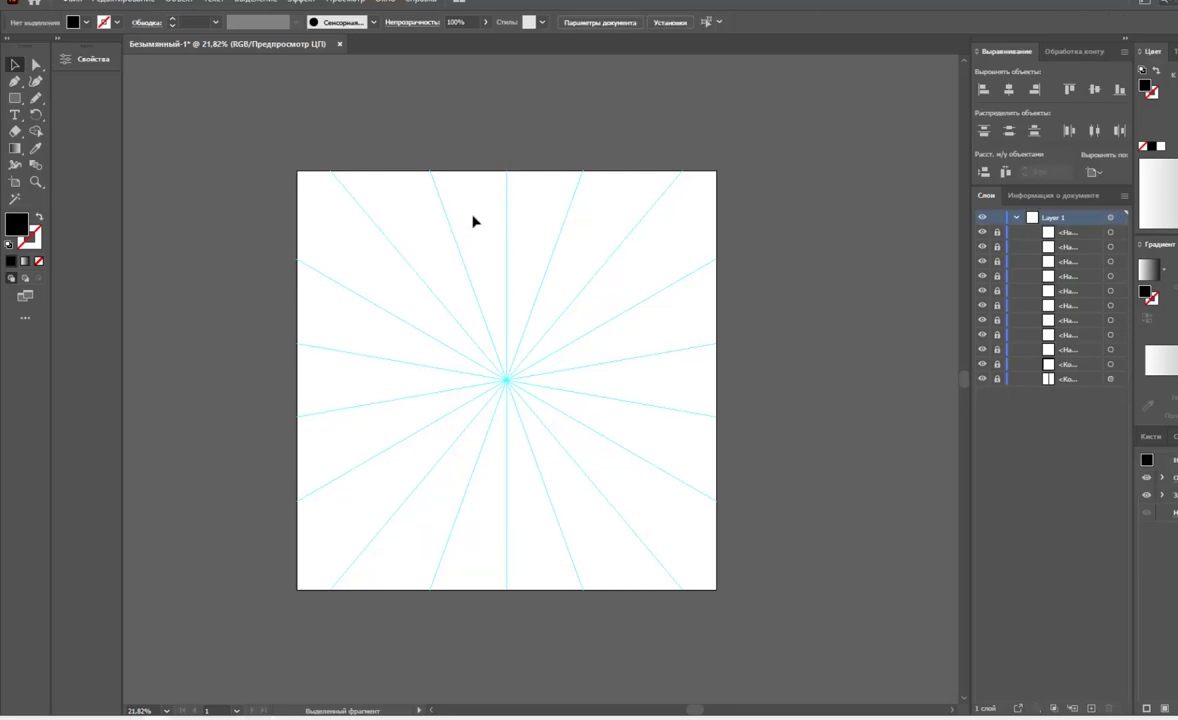
pyautogui.click(38, 216)
pyautogui.click(215, 22)
pyautogui.click(232, 110)
# - Draw a radially repeated petal curve with the Pencil and reshape its junction
pyautogui.press('n')
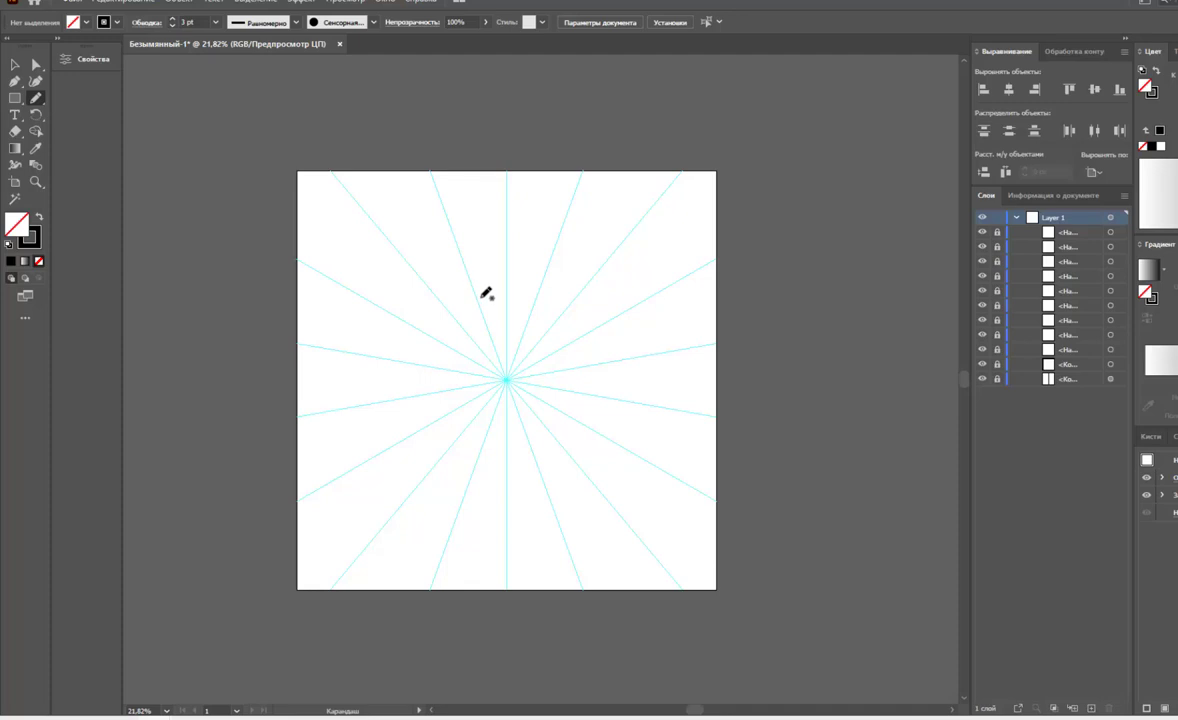
pyautogui.moveTo(493, 266); pyautogui.dragTo(502, 248)
pyautogui.press('a')
pyautogui.click(505, 255)
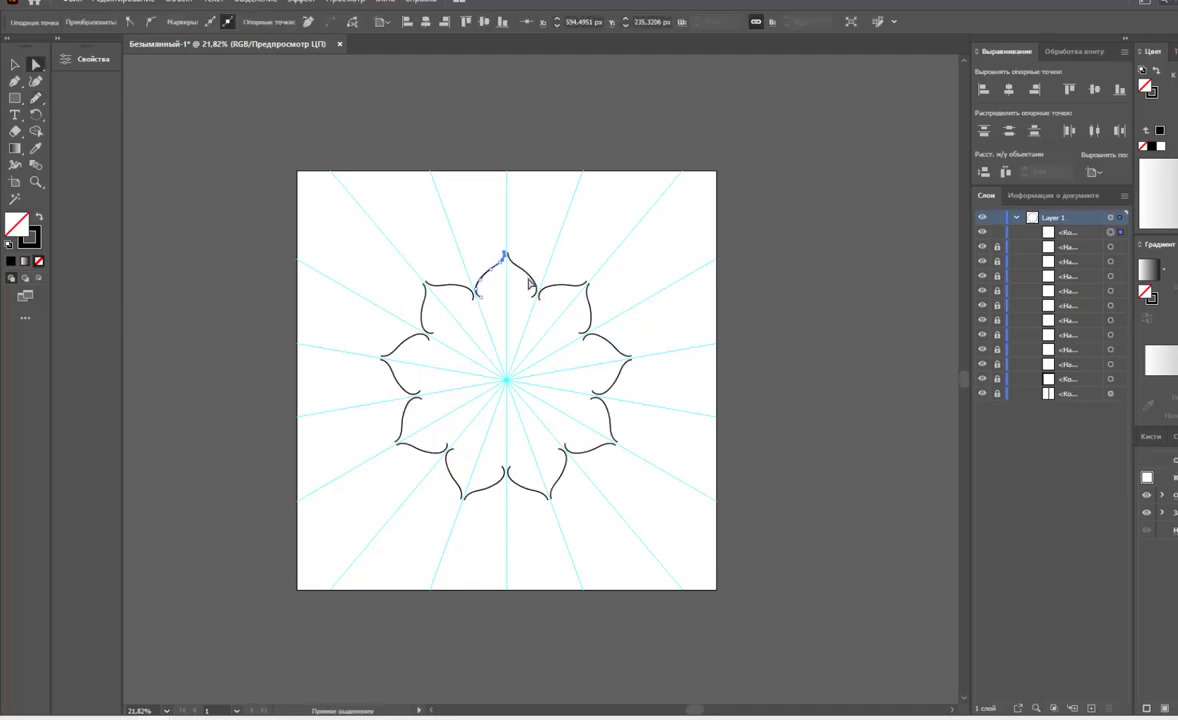
pyautogui.press('z')
pyautogui.moveTo(458, 278)
pyautogui.mouseDown()
pyautogui.moveTo(492, 306)
pyautogui.moveTo(430, 330)
pyautogui.mouseUp()
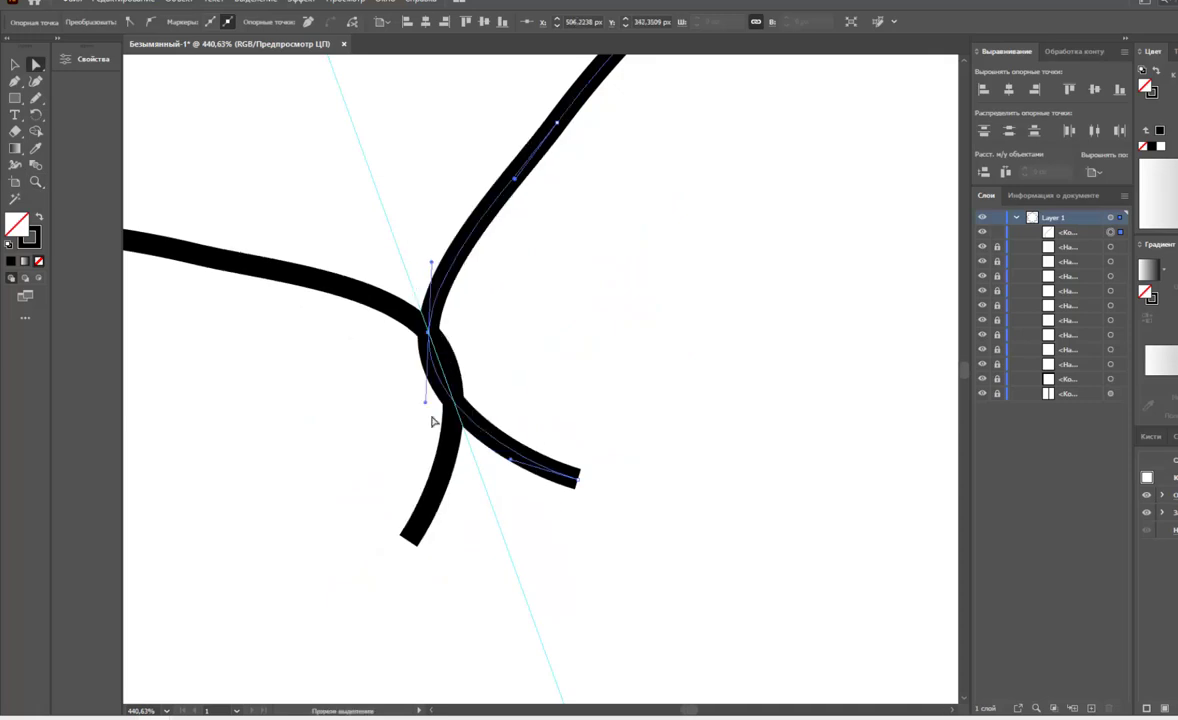
pyautogui.moveTo(433, 421); pyautogui.dragTo(450, 372)
# - Join the left petal curve's end to the right curve's tip to form a spire
pyautogui.hotkey('ctrl', '0')
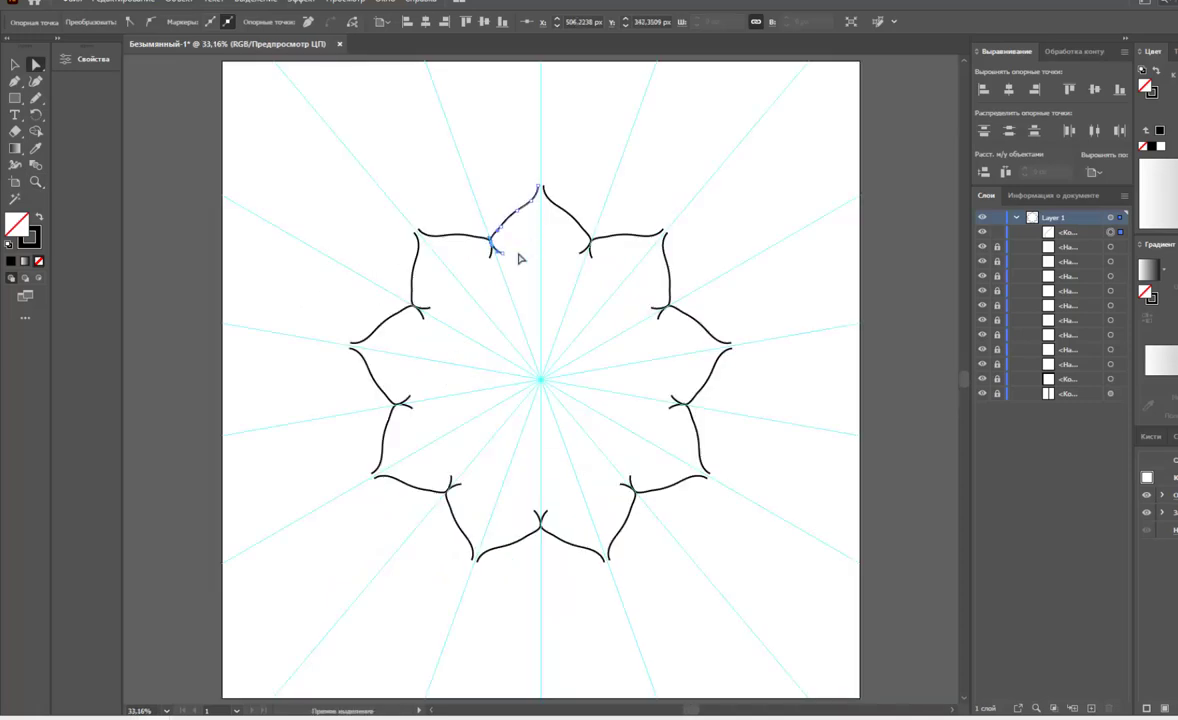
pyautogui.hotkey('ctrl', '+')
pyautogui.hotkey('ctrl', '+')
pyautogui.hotkey('ctrl', '+')
pyautogui.press('-')
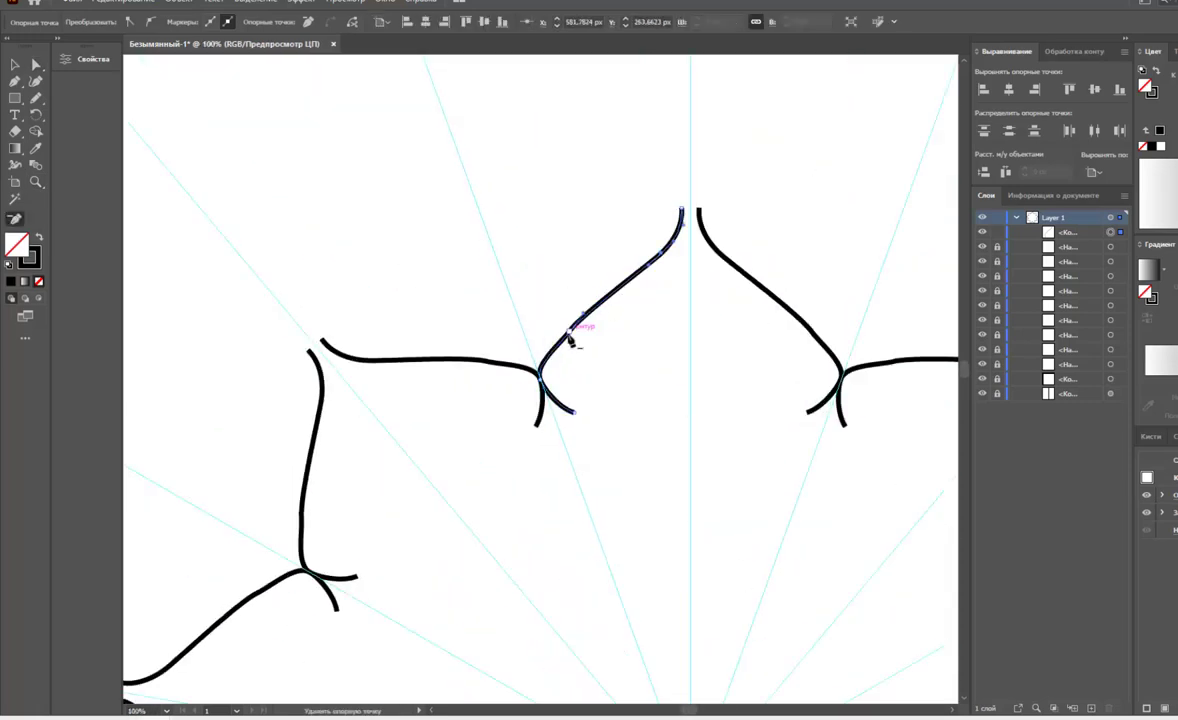
pyautogui.press('a')
pyautogui.moveTo(573, 334); pyautogui.dragTo(555, 322)
pyautogui.moveTo(684, 207); pyautogui.dragTo(690, 200)
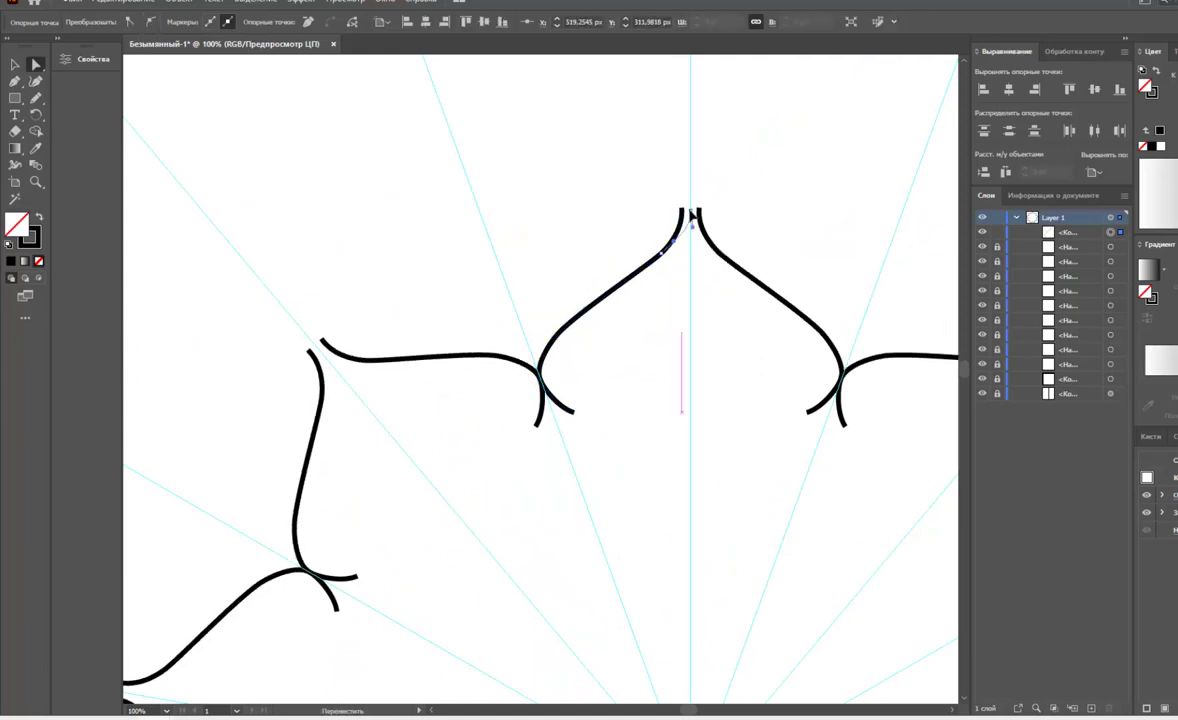
pyautogui.click(686, 257)
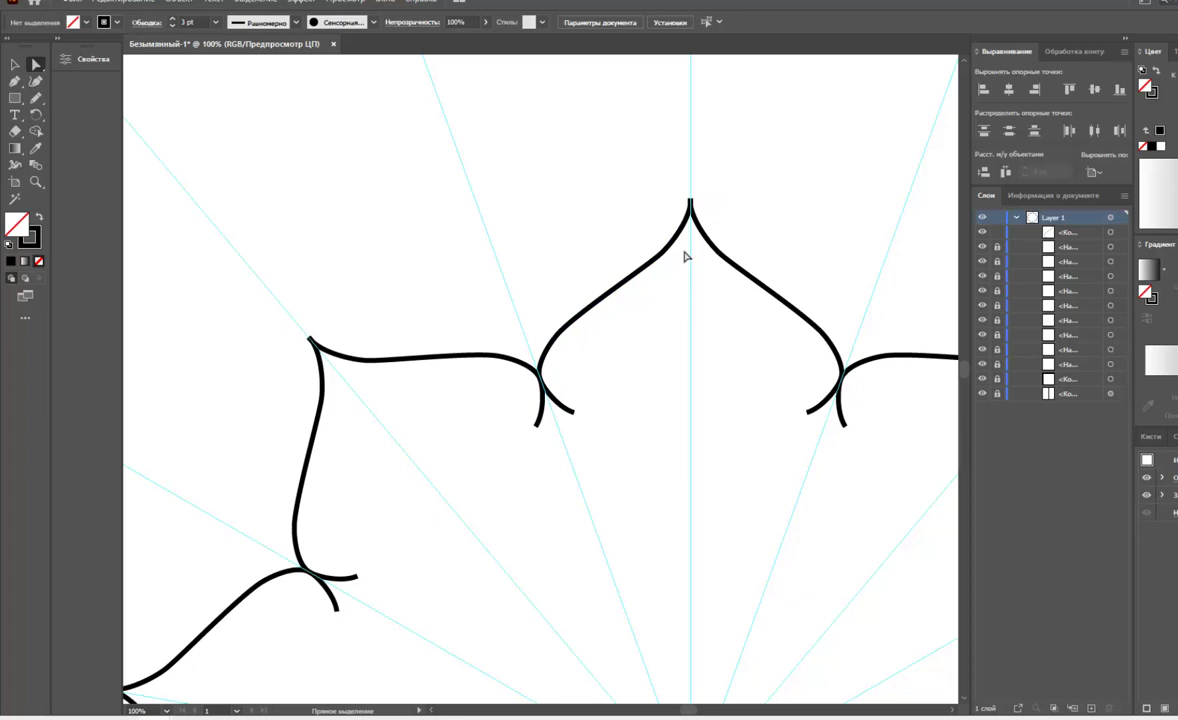
# - Draw the scalloped outline up to the spire tip, undoing a stray arc
pyautogui.press('n')
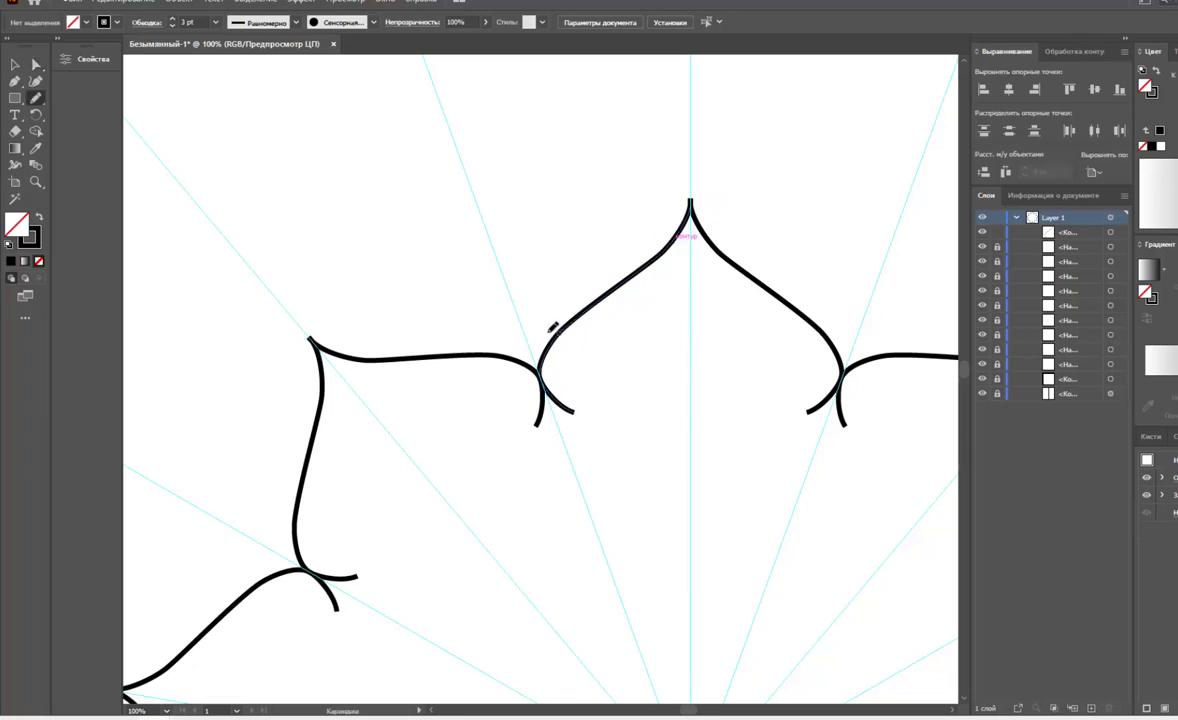
pyautogui.moveTo(543, 370); pyautogui.dragTo(657, 199)
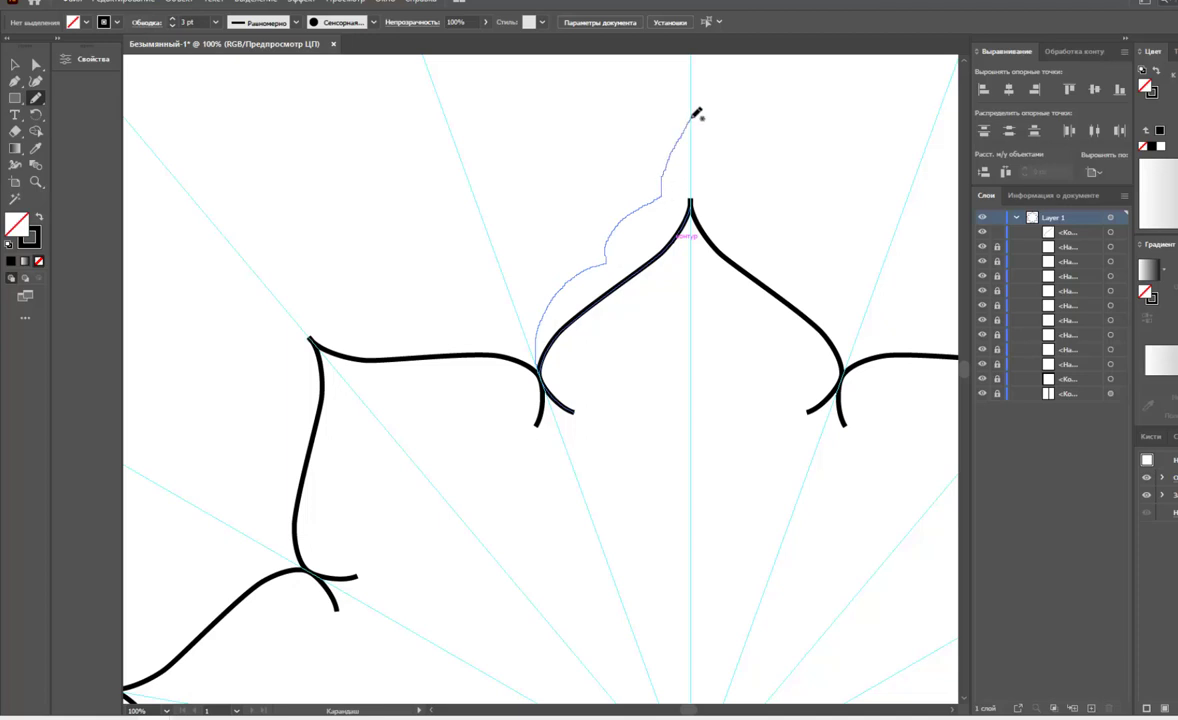
pyautogui.moveTo(657, 200); pyautogui.dragTo(690, 118)
pyautogui.moveTo(563, 424); pyautogui.dragTo(689, 384)
pyautogui.hotkey('ctrl', 'z')
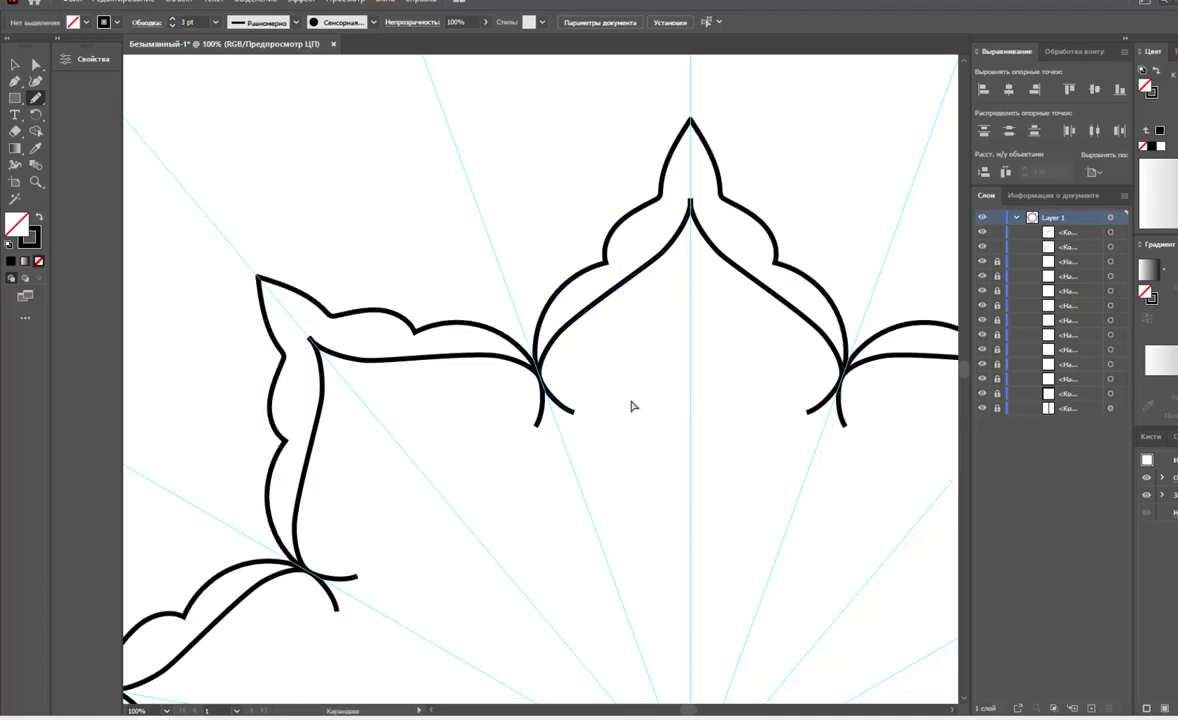
pyautogui.hotkey('ctrl', '-')
pyautogui.hotkey('ctrl', '-')
pyautogui.hotkey('ctrl', '-')
# - Draw a non-repeated circle at the flower's centre plus a larger concentric copy
pyautogui.moveTo(15, 97); pyautogui.dragTo(59, 114)
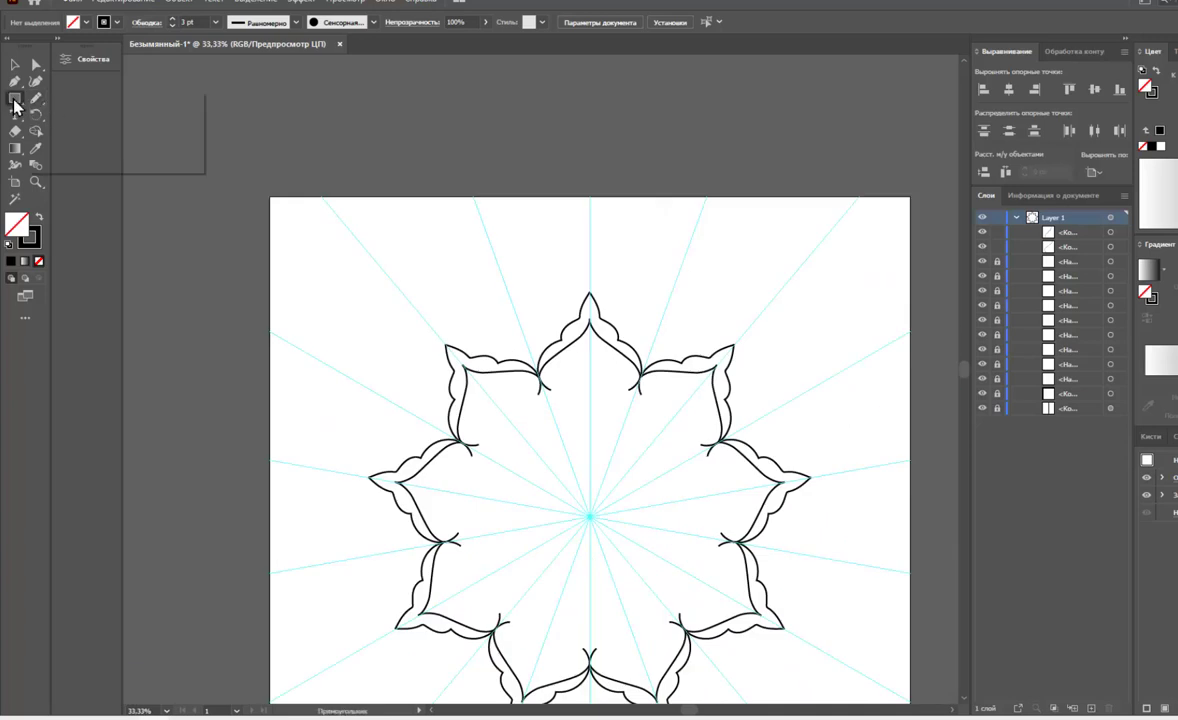
pyautogui.moveTo(589, 516); pyautogui.dragTo(646, 465)
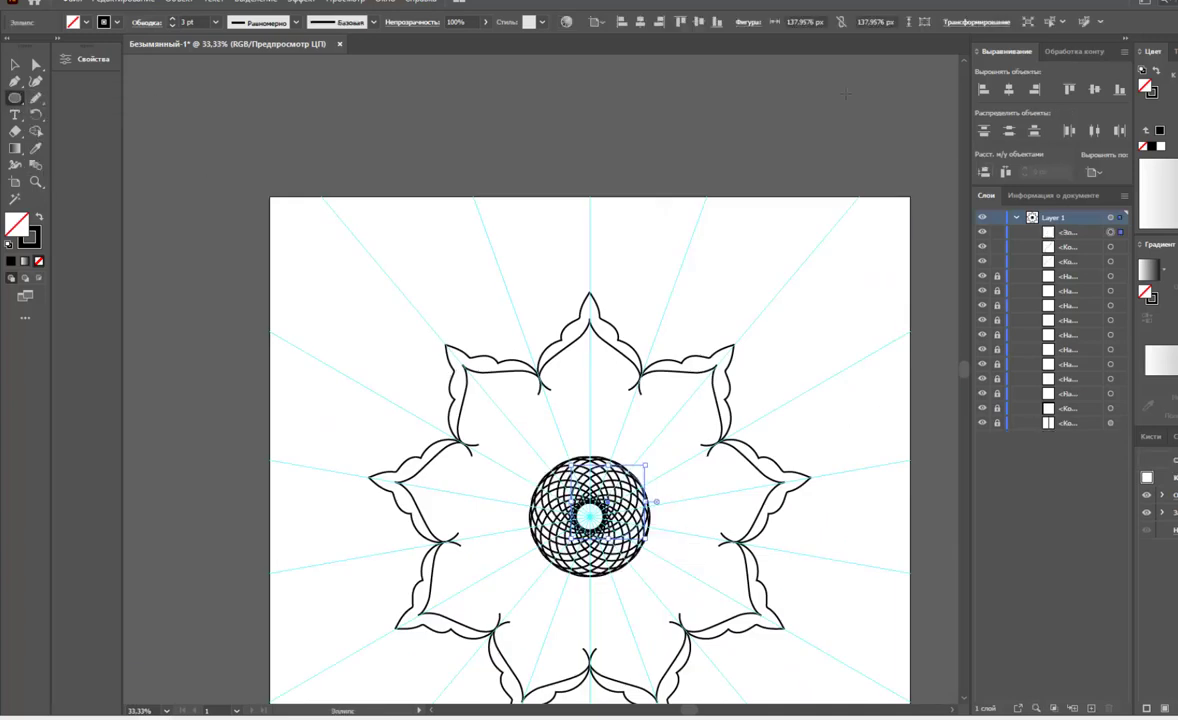
pyautogui.click(641, 22)
pyautogui.click(698, 22)
pyautogui.press('v')
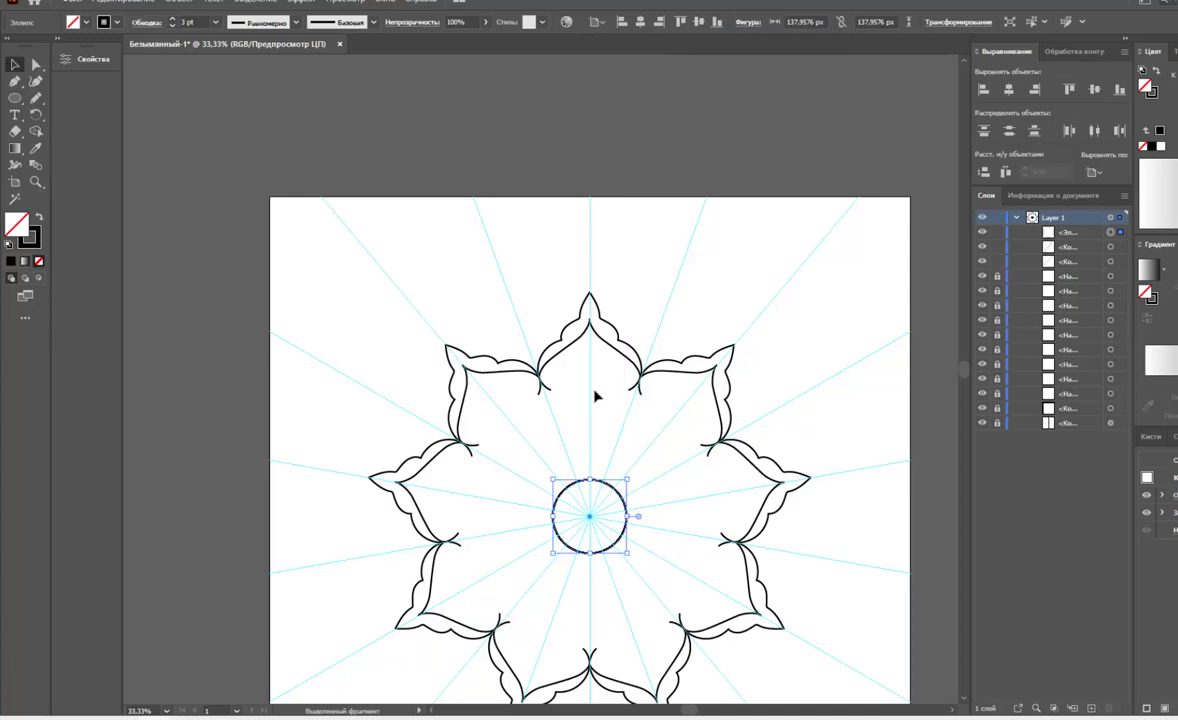
pyautogui.click(615, 490)
pyautogui.moveTo(627, 479)
pyautogui.mouseDown()
pyautogui.moveTo(657, 468)
pyautogui.moveTo(646, 462)
pyautogui.moveTo(676, 431)
pyautogui.mouseUp()
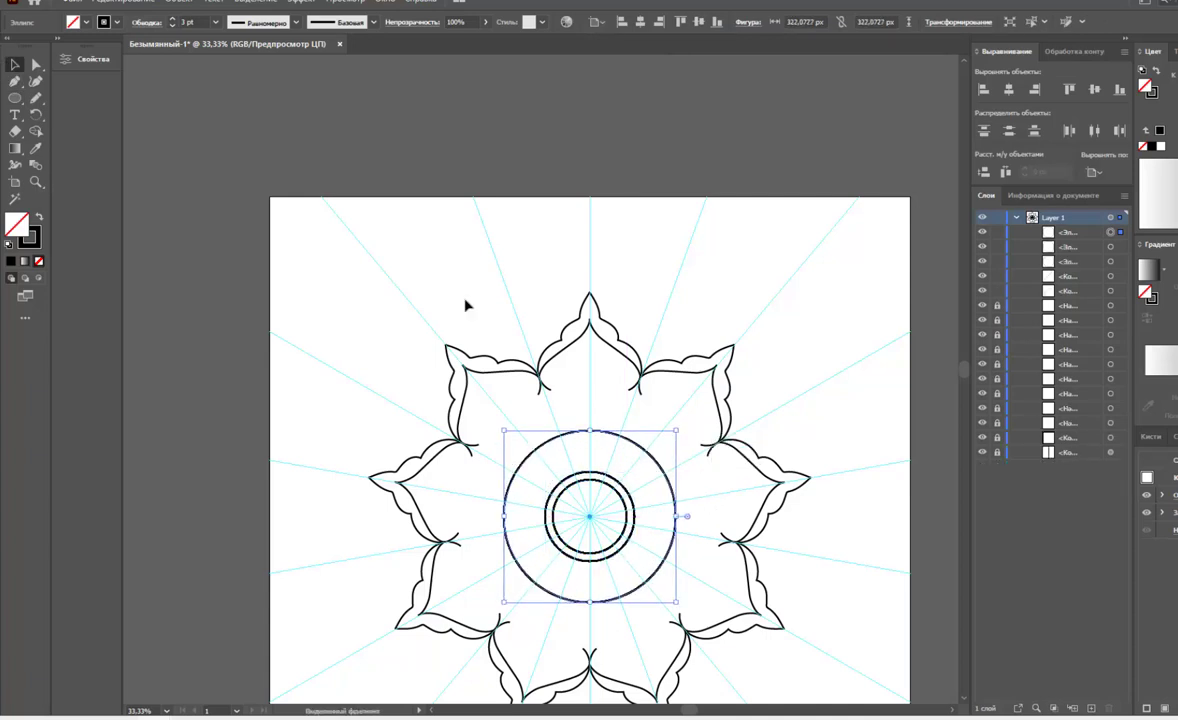
# - Move the top petal half toward the centre circle and reshape its lower-left lobe
pyautogui.click(573, 350)
pyautogui.moveTo(573, 345)
pyautogui.mouseDown()
pyautogui.moveTo(604, 376)
pyautogui.moveTo(613, 334)
pyautogui.mouseUp()
pyautogui.click(550, 460)
pyautogui.press('z')
pyautogui.moveTo(537, 457); pyautogui.dragTo(609, 368)
pyautogui.press('a')
pyautogui.click(503, 528)
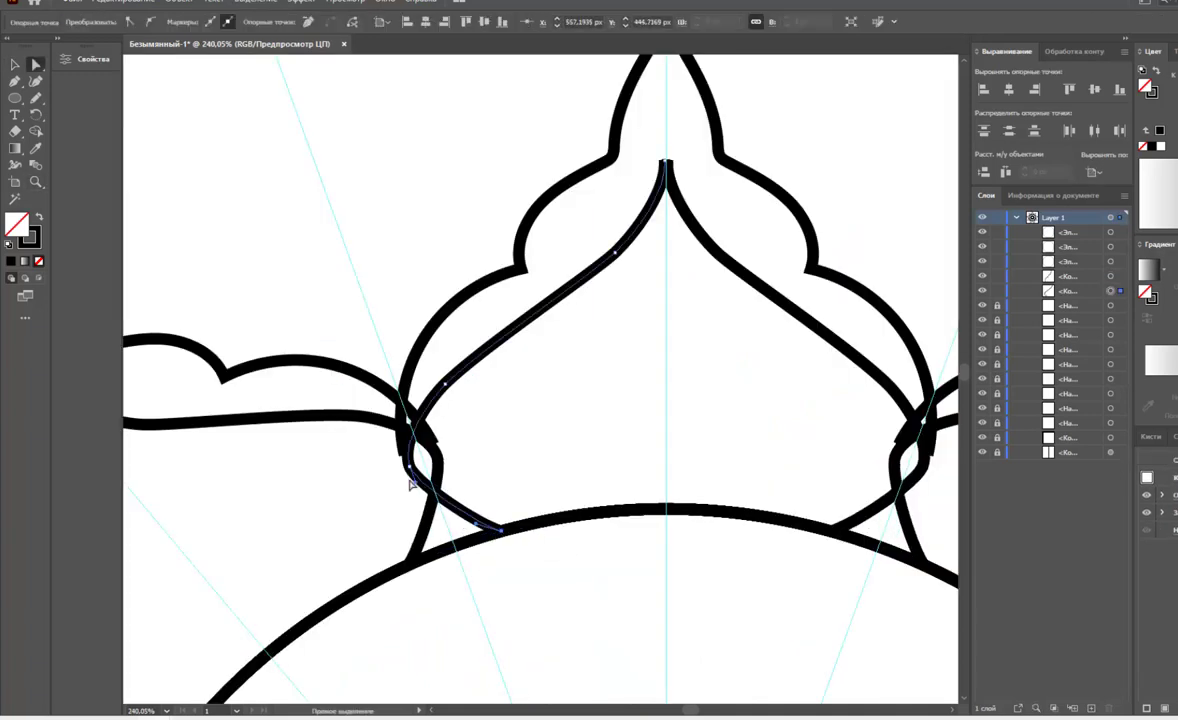
pyautogui.moveTo(408, 465); pyautogui.dragTo(400, 462)
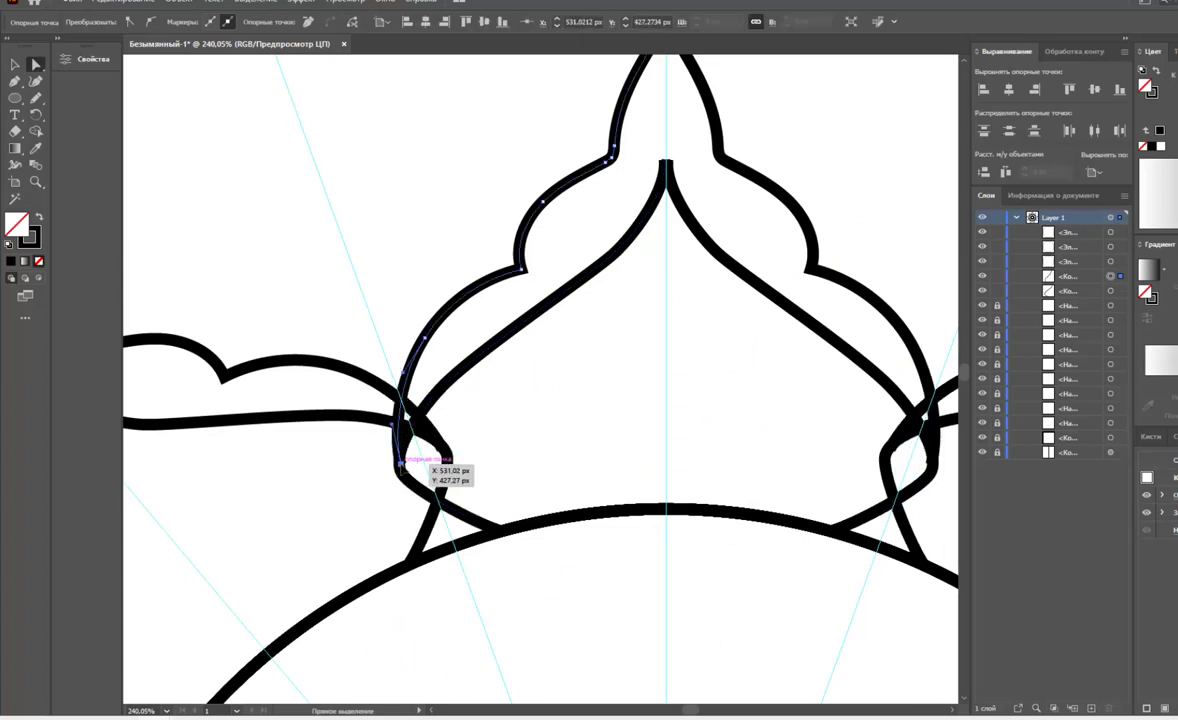
pyautogui.click(521, 468)
pyautogui.hotkey('ctrl', '-')
pyautogui.hotkey('ctrl', '-')
pyautogui.hotkey('ctrl', '-')
pyautogui.hotkey('ctrl', '-')
pyautogui.hotkey('ctrl', '-')
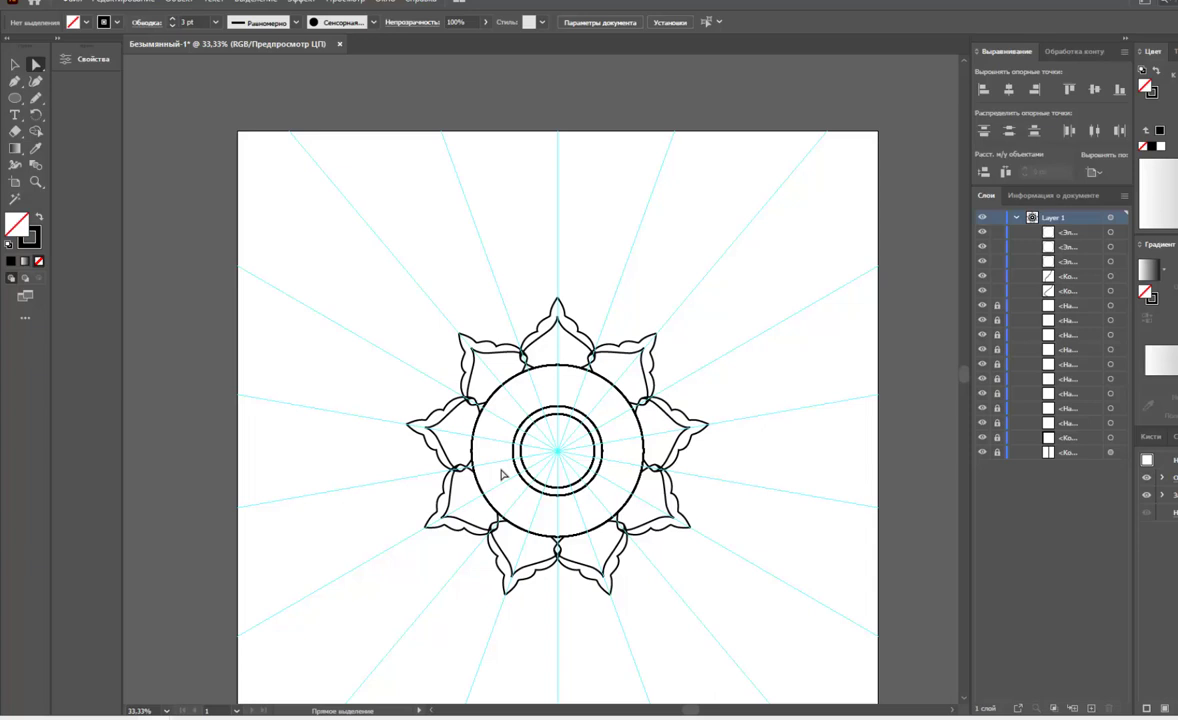
# - Remove extra anchor points from the top petals
pyautogui.click(540, 343)
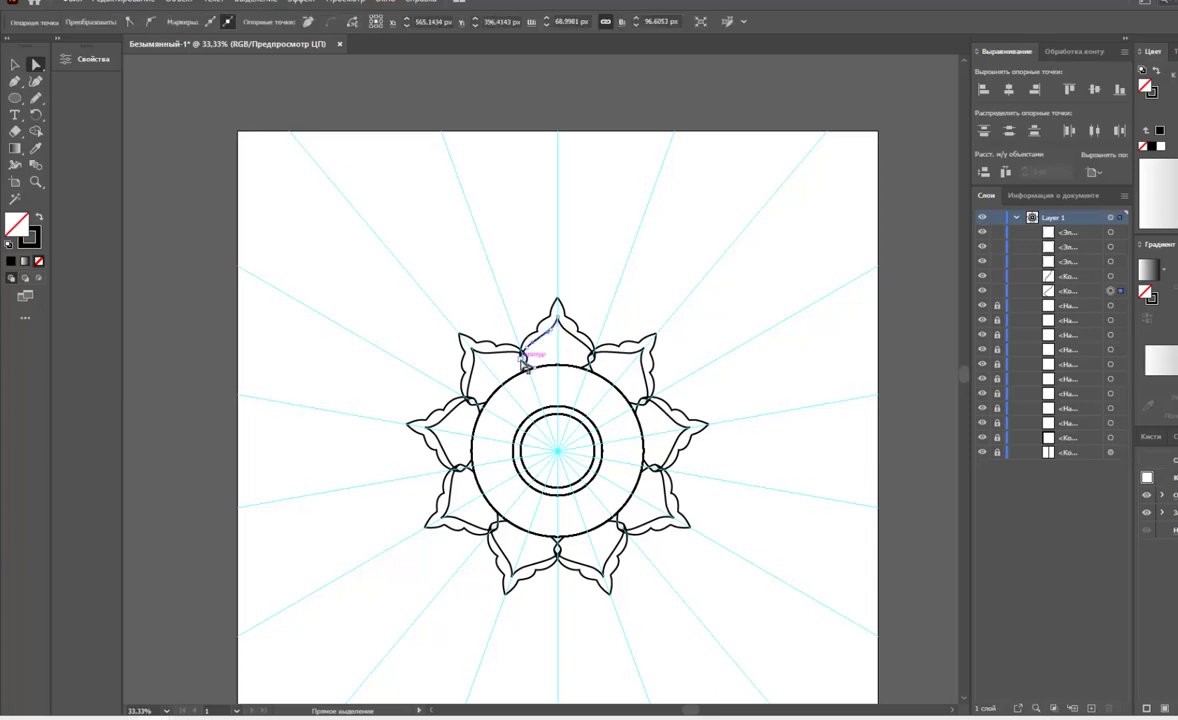
pyautogui.press('-')
pyautogui.click(529, 358)
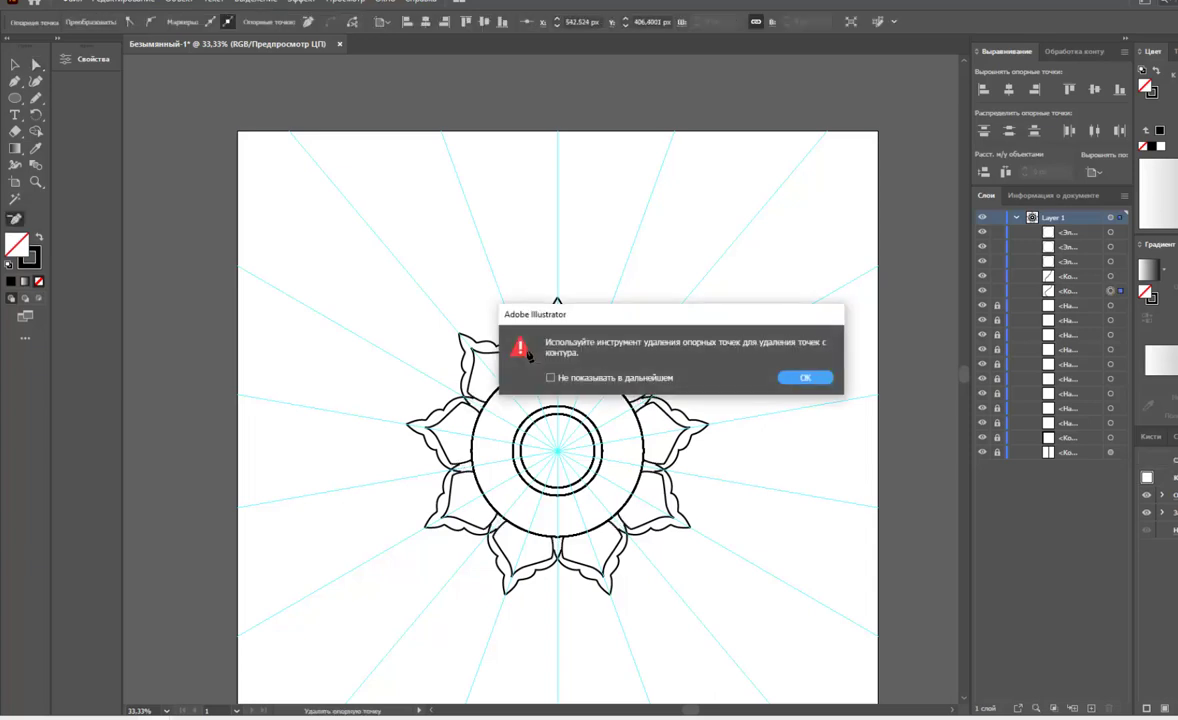
pyautogui.press('Return')
pyautogui.click(522, 349)
pyautogui.press('a')
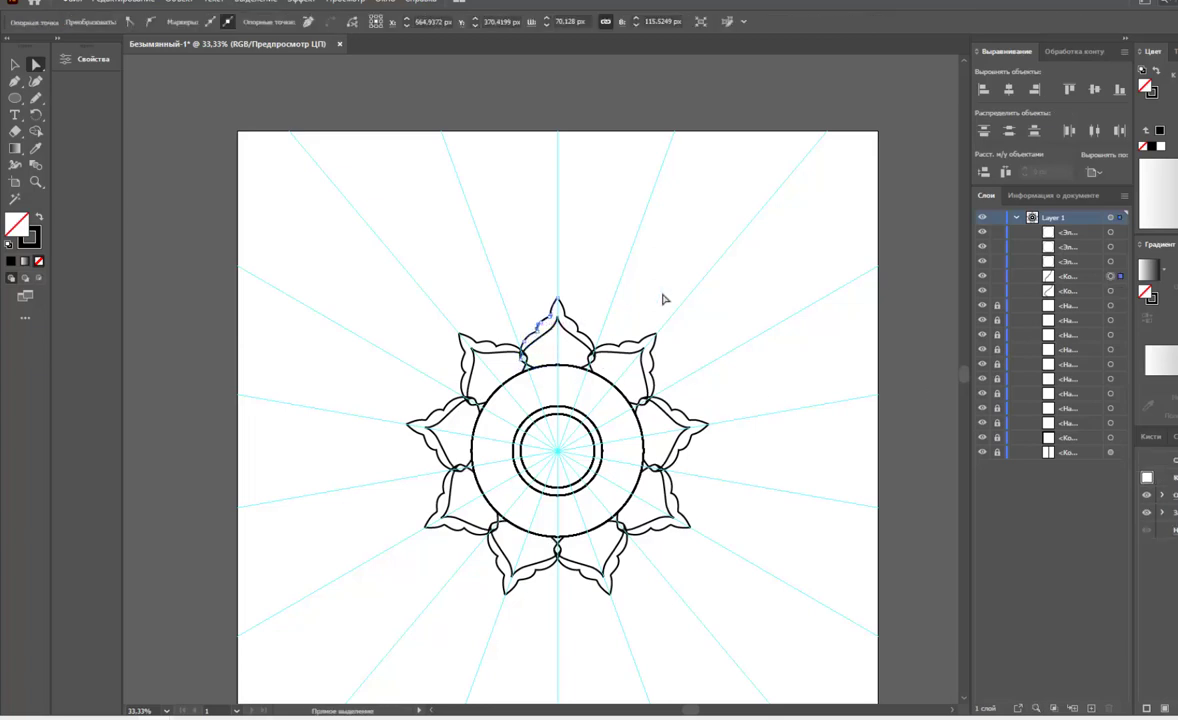
# - Duplicate the top petal outline slightly offset, then start a new document
pyautogui.press('v')
pyautogui.click(555, 322)
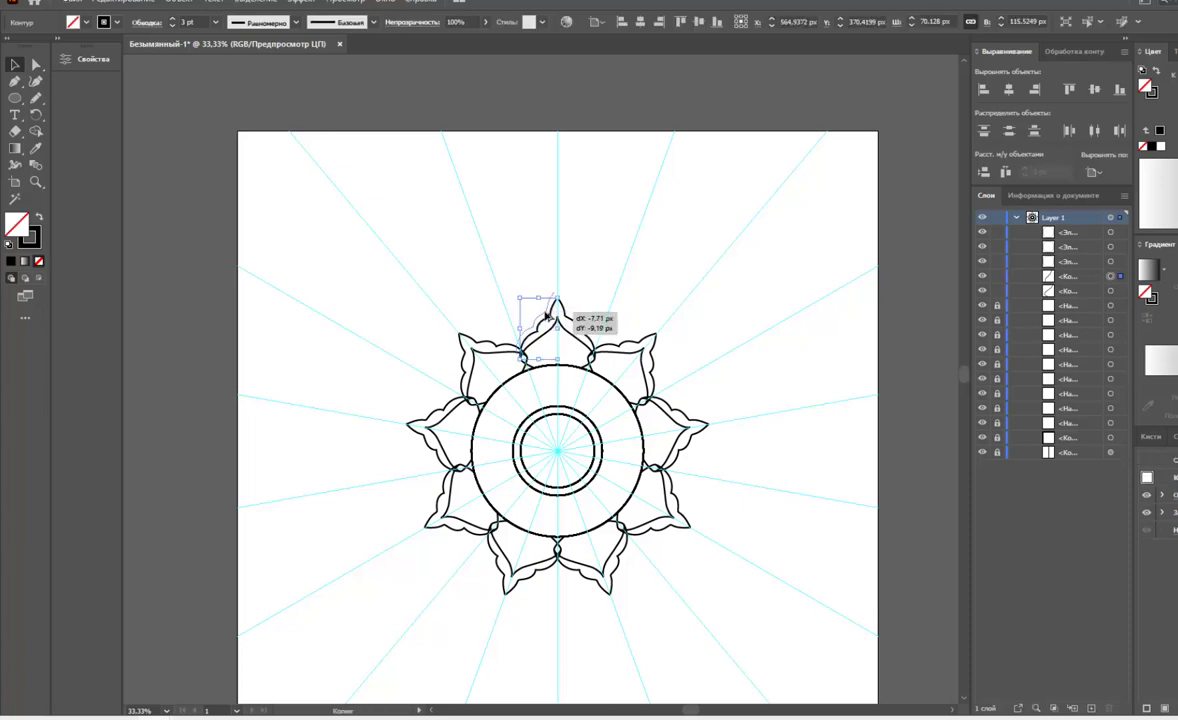
pyautogui.moveTo(555, 322); pyautogui.dragTo(558, 316)
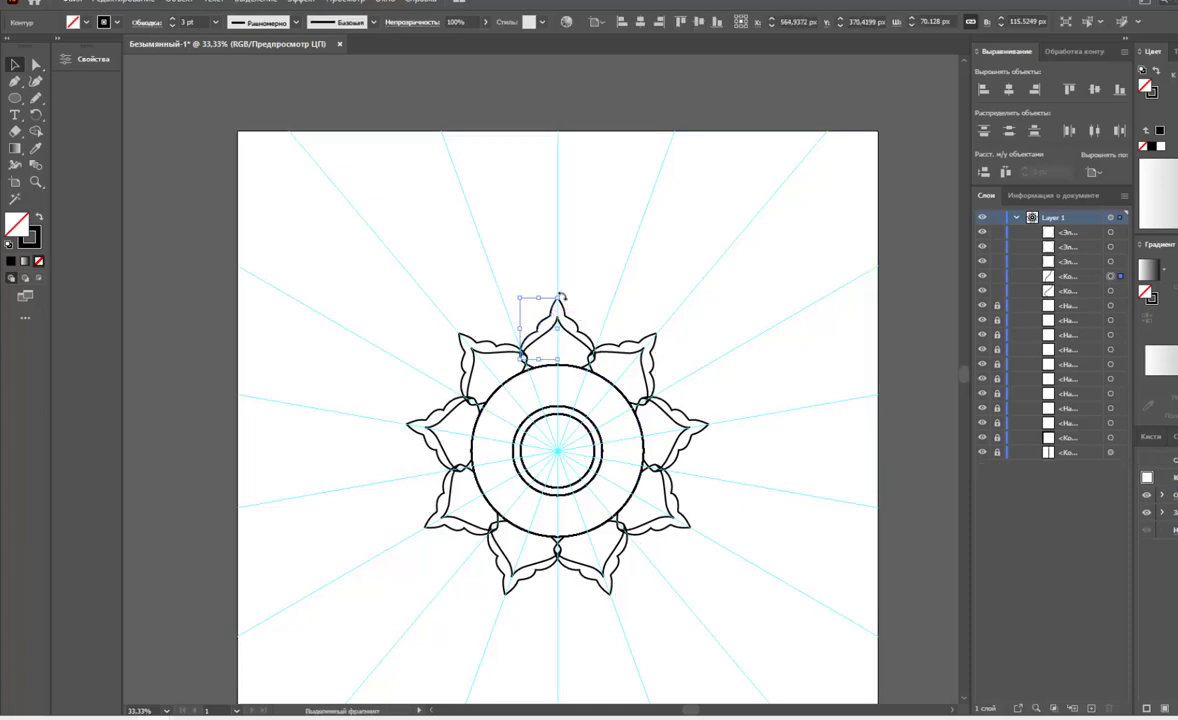
pyautogui.click(252, 106)
pyautogui.click(73, 3)
pyautogui.click(85, 16)
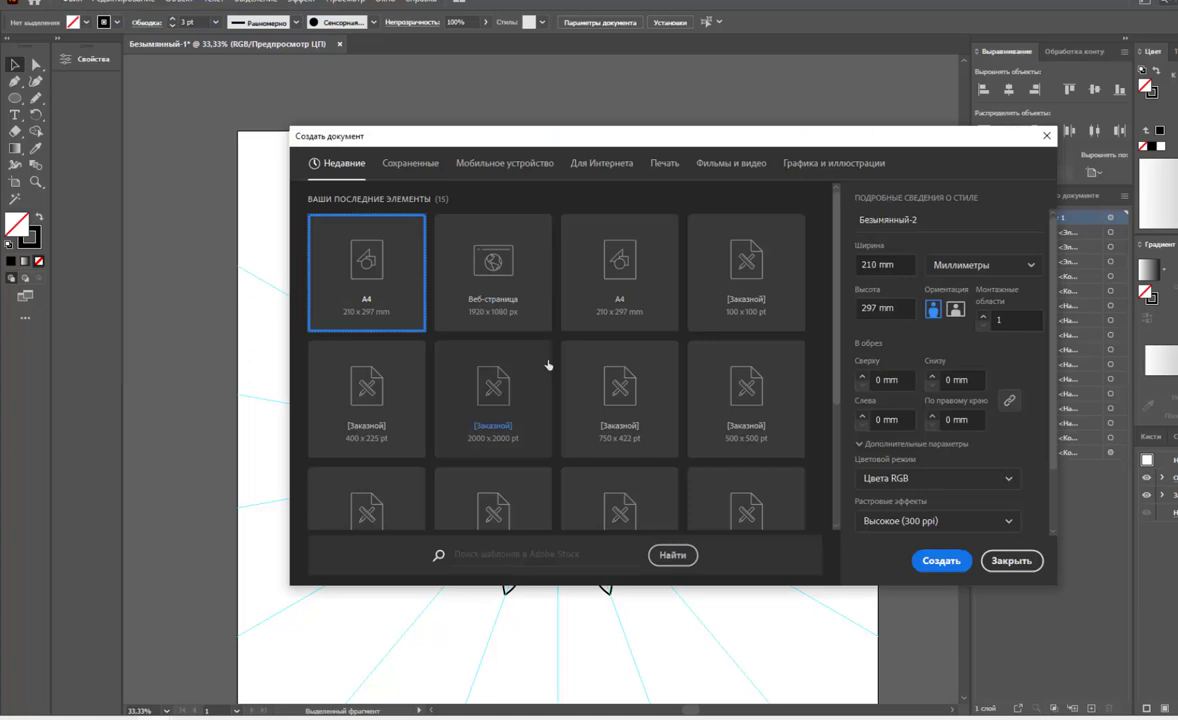
# - Create the A4 document, draw a vertical line and align the two vertical lines
pyautogui.press('Return')
pyautogui.click(36, 98)
pyautogui.moveTo(510, 216); pyautogui.dragTo(510, 439)
pyautogui.press('v')
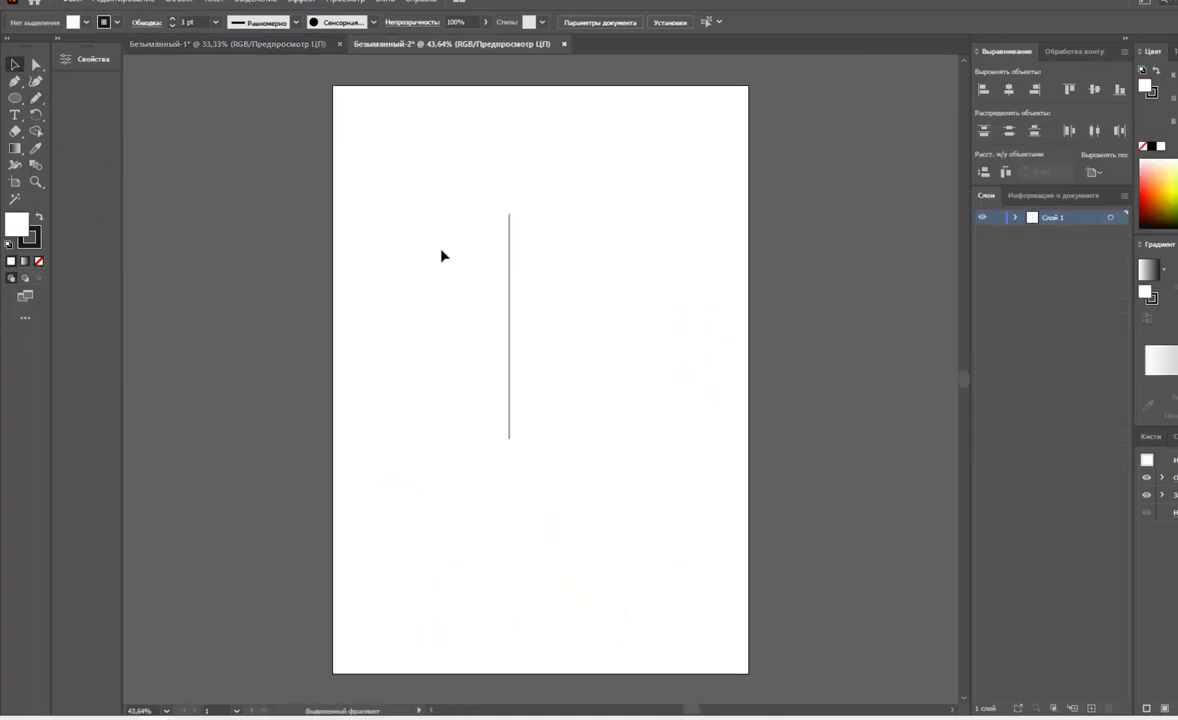
pyautogui.moveTo(526, 282); pyautogui.dragTo(477, 337)
pyautogui.click(1036, 89)
pyautogui.click(689, 363)
# - Turn the two parallel lines into a new art brush in the Brushes panel
pyautogui.press('F5')
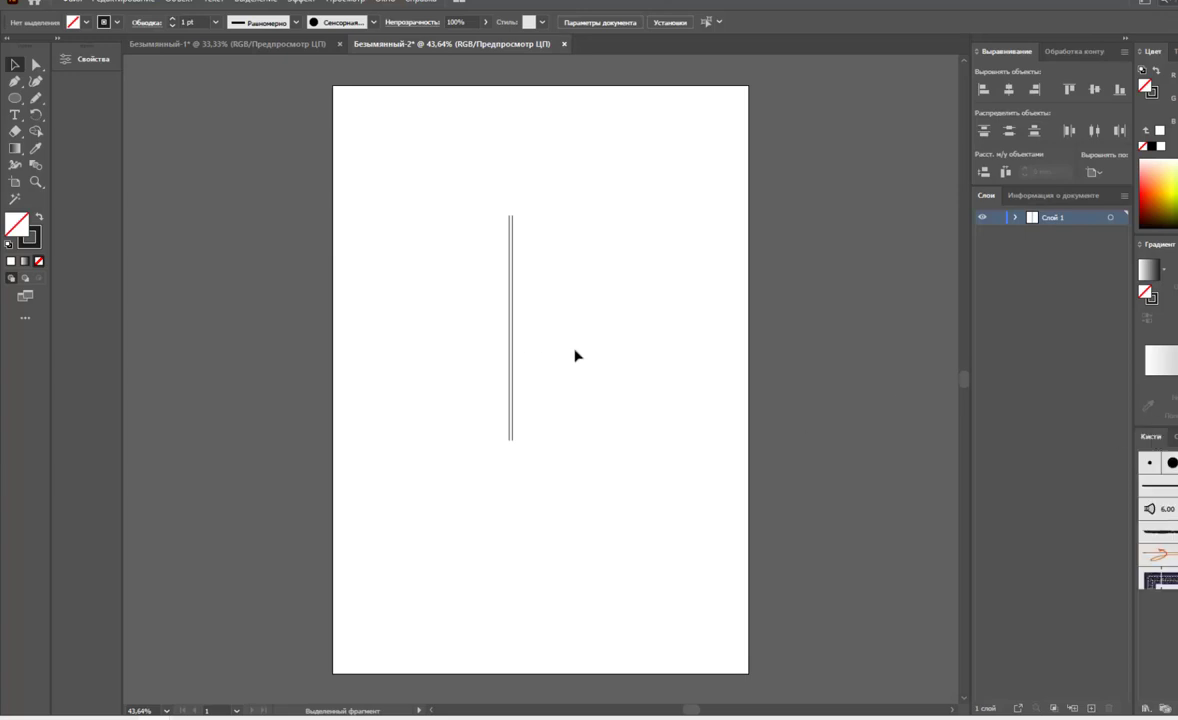
pyautogui.moveTo(511, 352); pyautogui.dragTo(1155, 470)
pyautogui.click(617, 443)
pyautogui.click(637, 490)
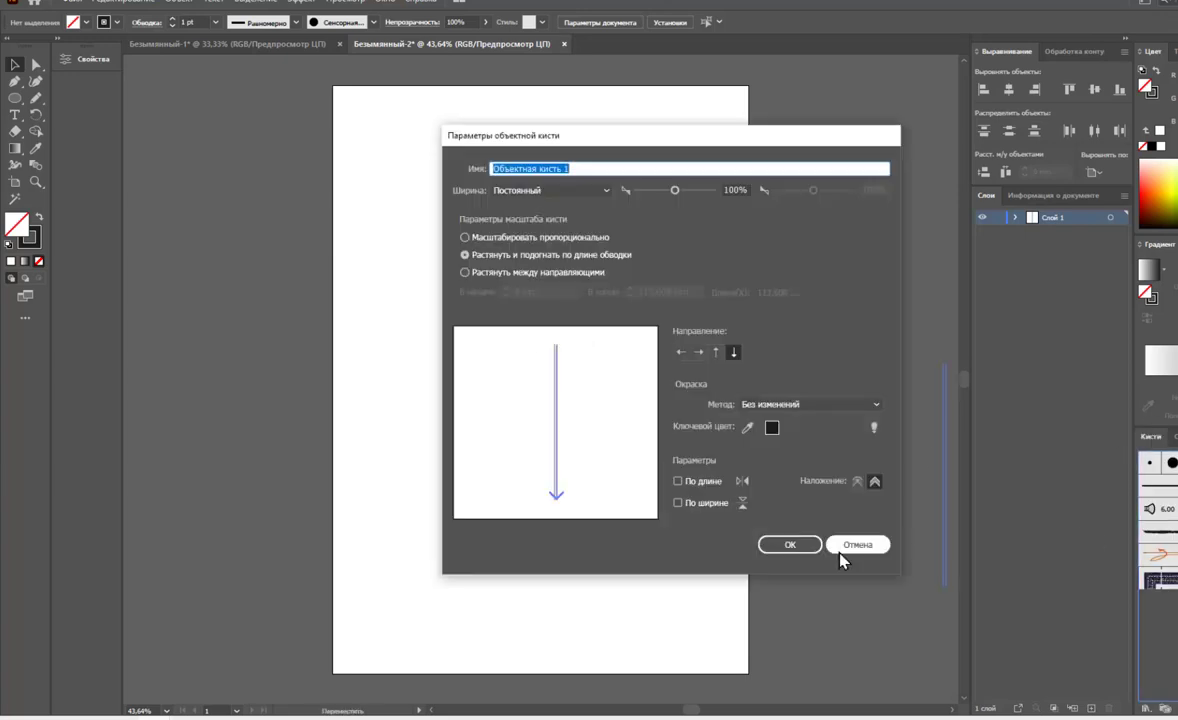
pyautogui.click(790, 615)
# - Paint a test S-curve with the new brush and paste a copy into the mandala
pyautogui.press('b')
pyautogui.moveTo(612, 186); pyautogui.dragTo(622, 367)
pyautogui.press('v')
pyautogui.click(635, 322)
pyautogui.hotkey('ctrl', 'c')
pyautogui.click(200, 44)
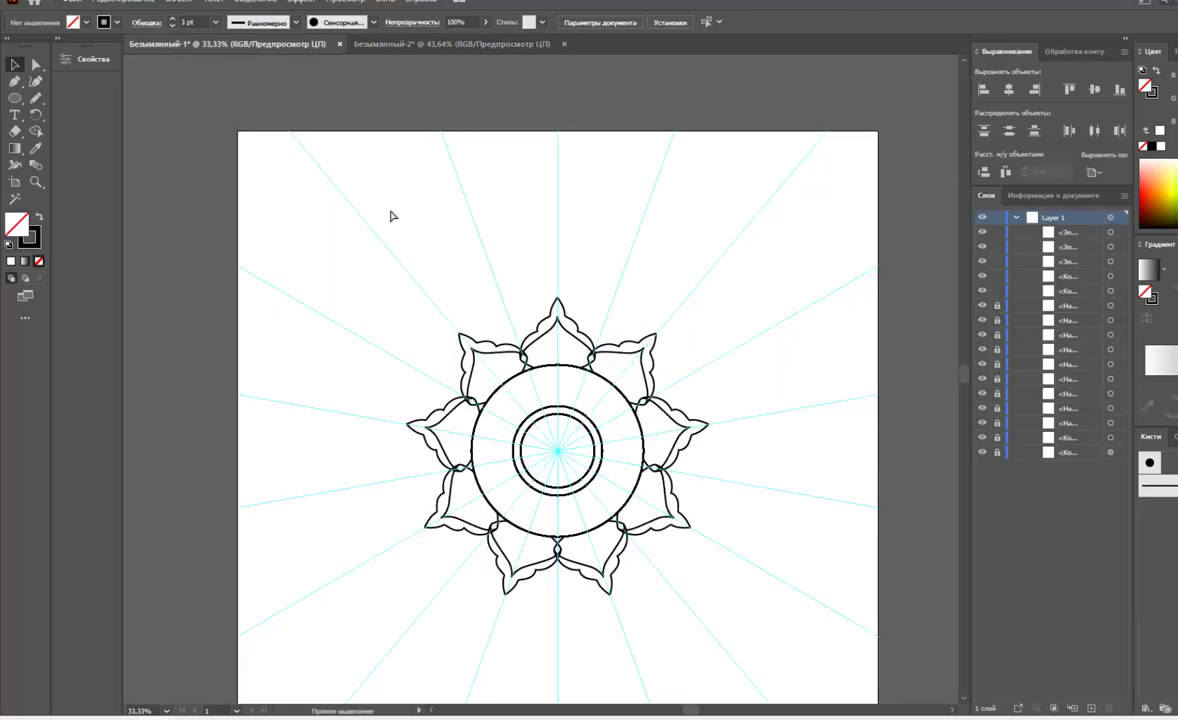
pyautogui.hotkey('ctrl', 'v')
pyautogui.moveTo(512, 320)
pyautogui.mouseDown()
pyautogui.moveTo(490, 180)
pyautogui.moveTo(502, 147)
pyautogui.mouseUp()
# - Delete the pasted S-curve and apply the double-line brush to the outer petals
pyautogui.press('Delete')
pyautogui.click(1160, 515)
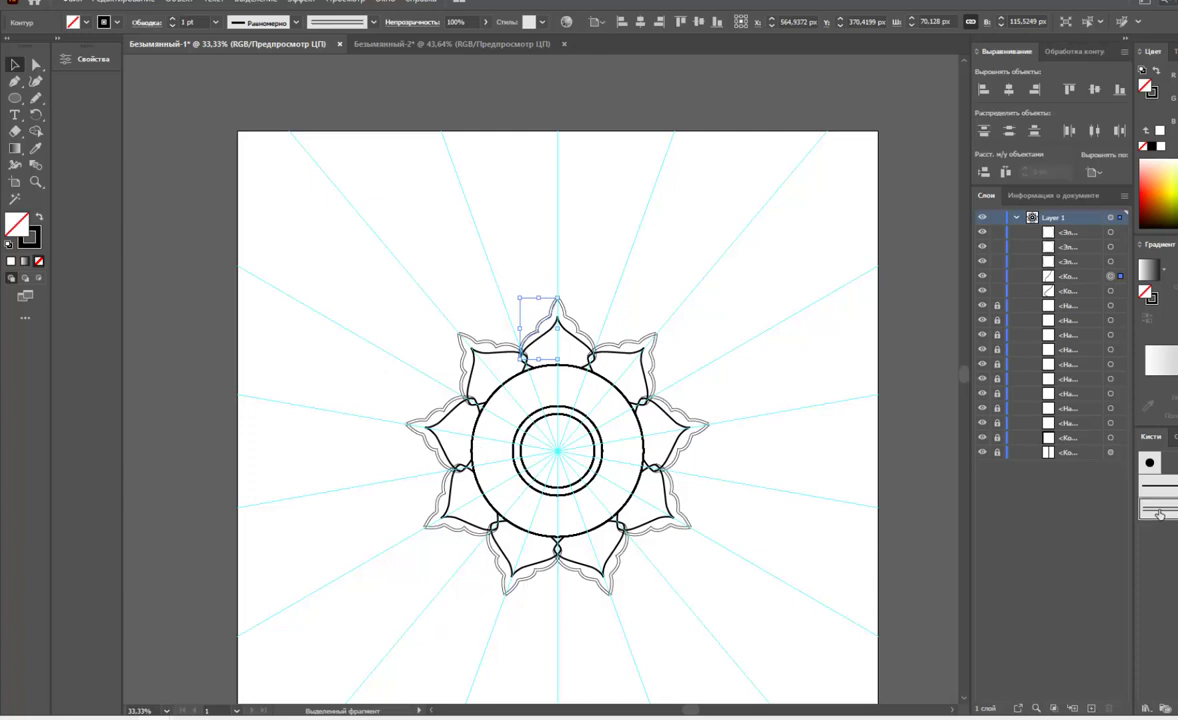
pyautogui.scroll(10, 542, 292)
# - Move the top petal tip anchor back onto the centre axis
pyautogui.press('a')
pyautogui.moveTo(568, 192); pyautogui.dragTo(585, 183)
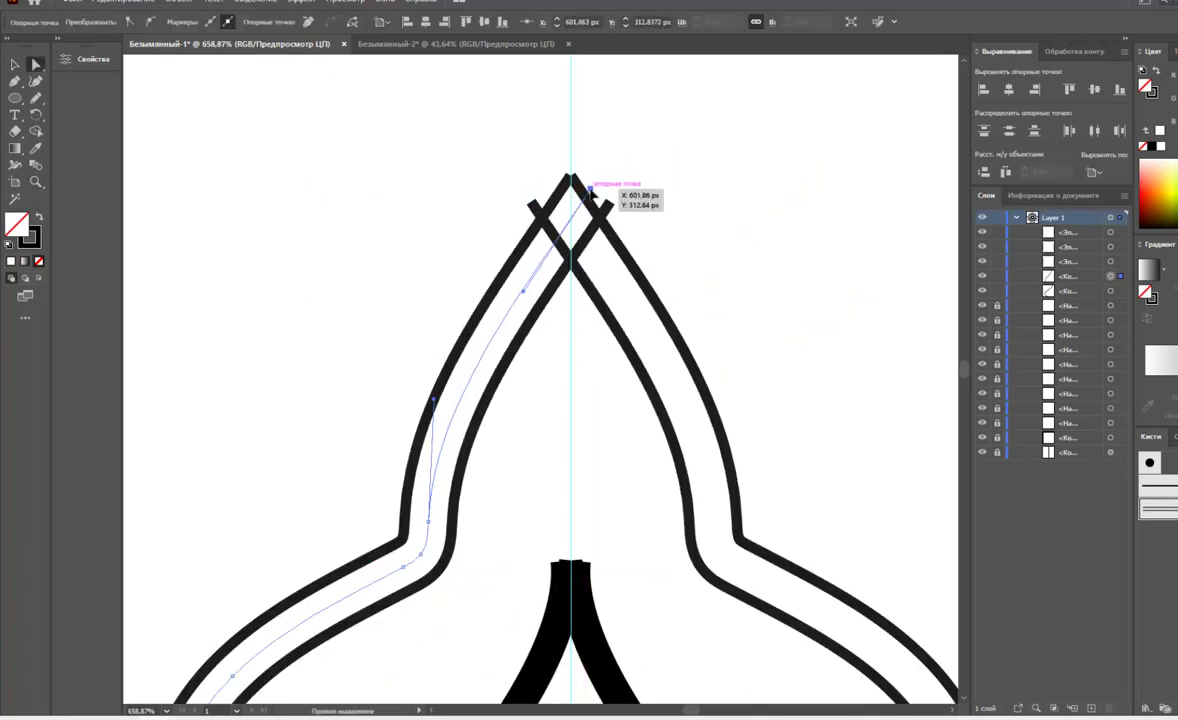
pyautogui.moveTo(585, 181); pyautogui.dragTo(572, 182)
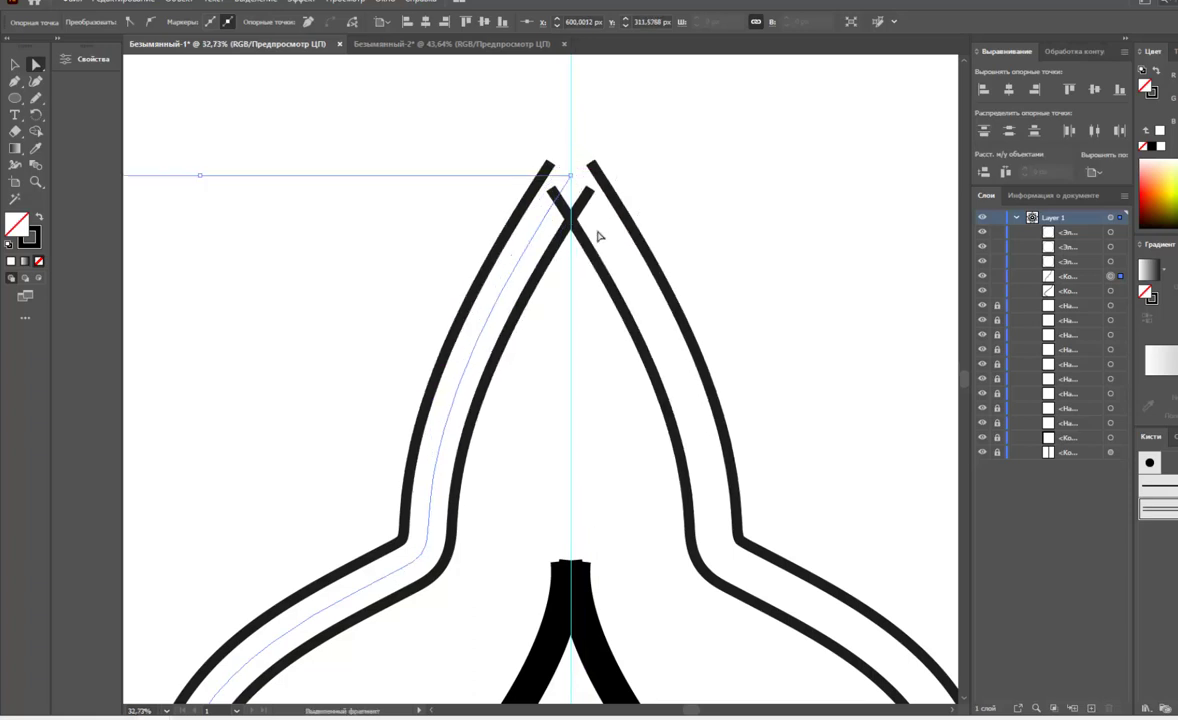
pyautogui.hotkey('ctrl', '0')
# - Check the small circle near the top petal and sketch a short stroke beside it
pyautogui.press('v')
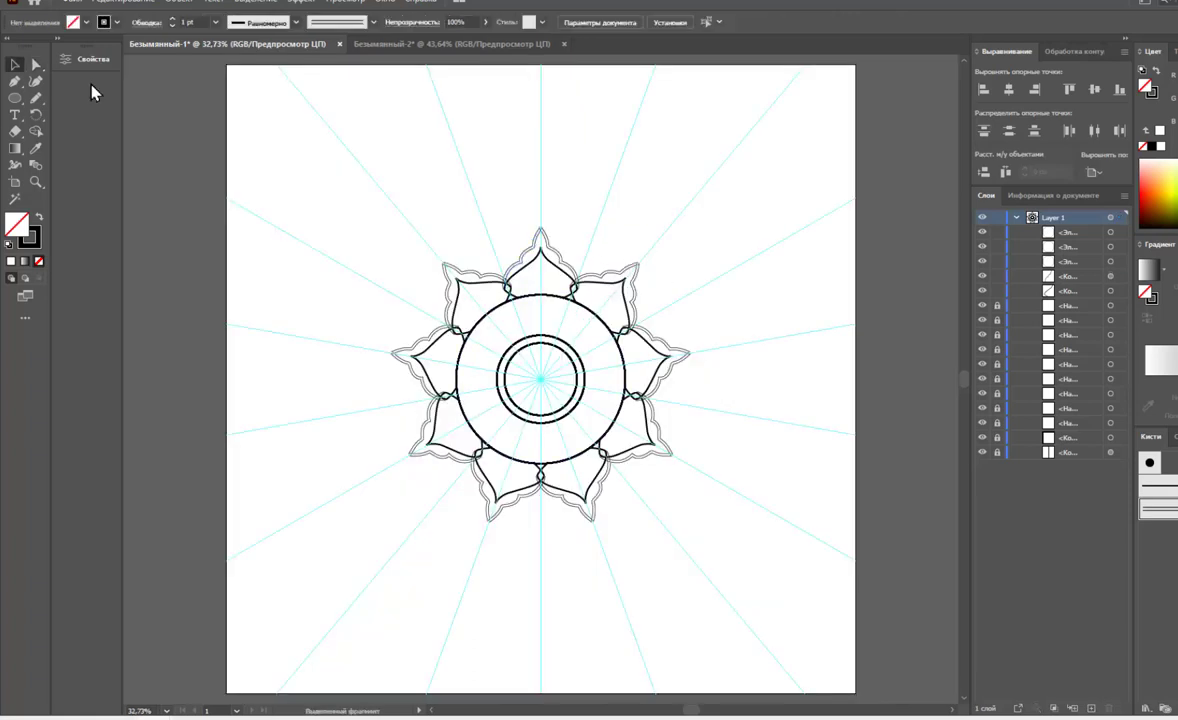
pyautogui.click(540, 216)
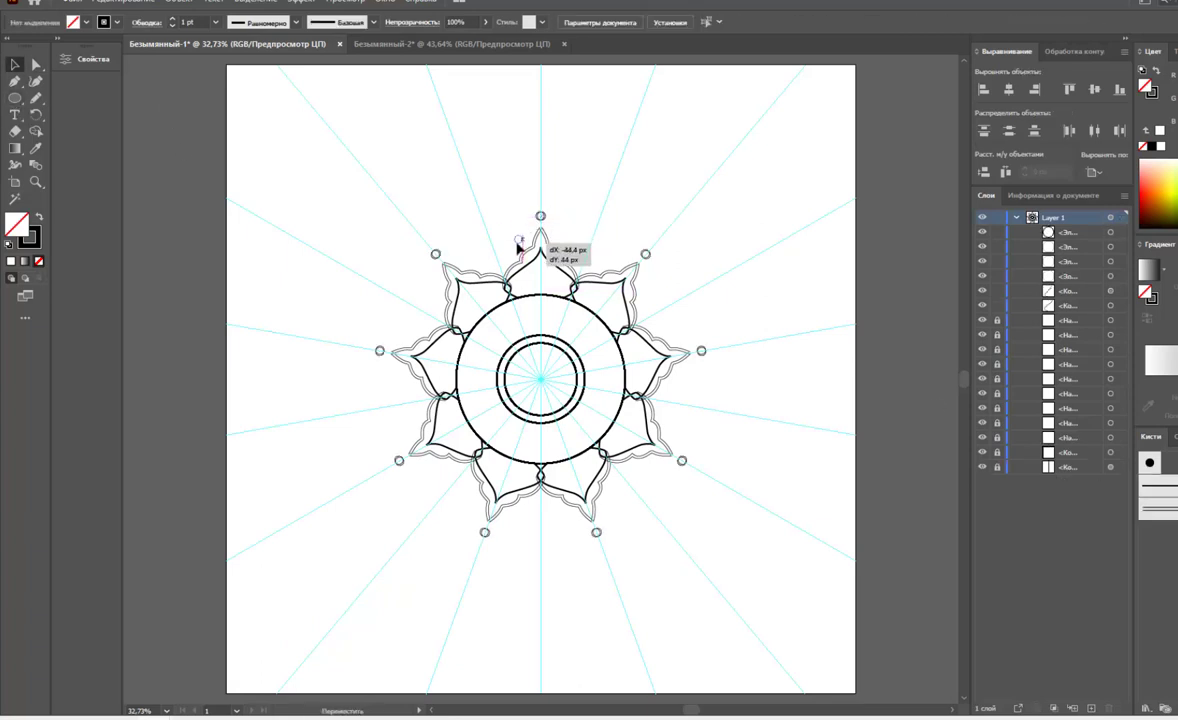
pyautogui.click(519, 245)
pyautogui.click(502, 202)
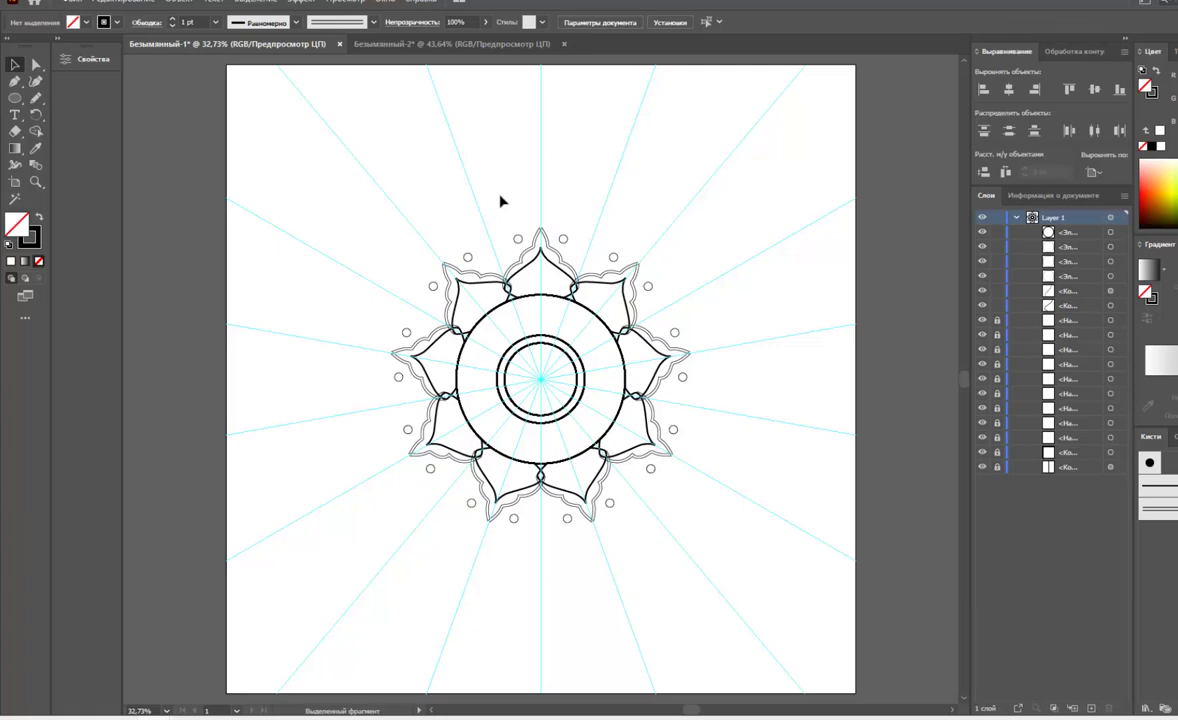
pyautogui.press('n')
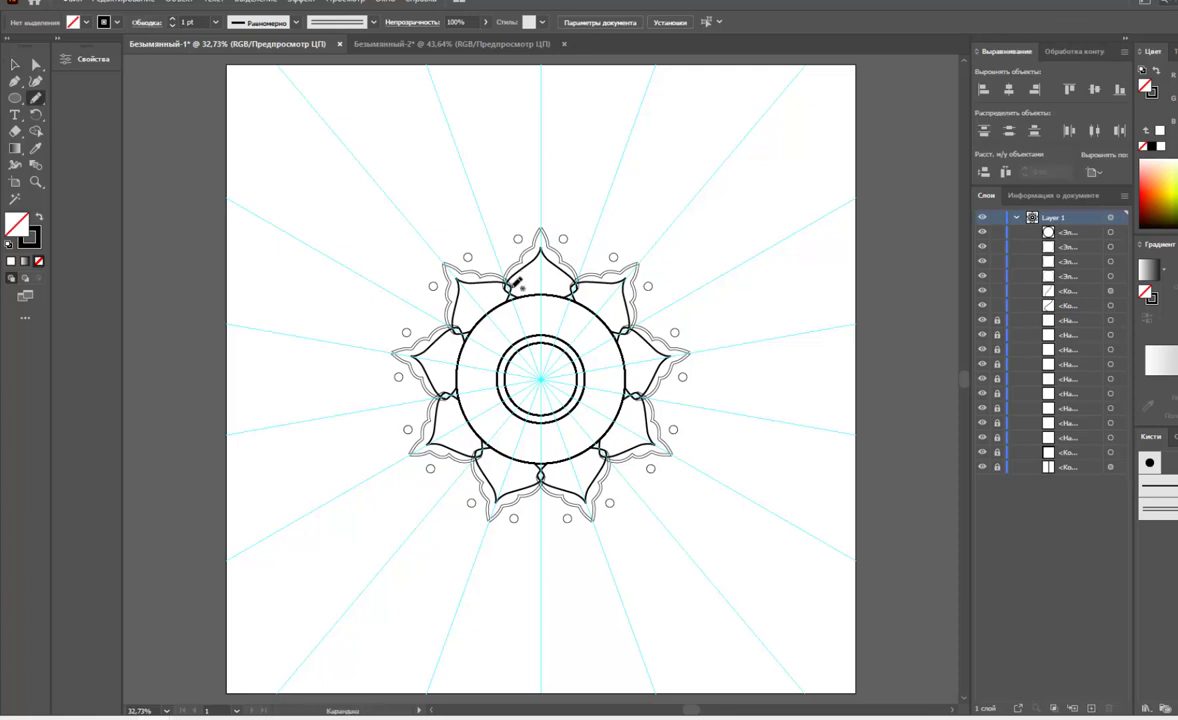
pyautogui.moveTo(543, 262); pyautogui.dragTo(544, 258)
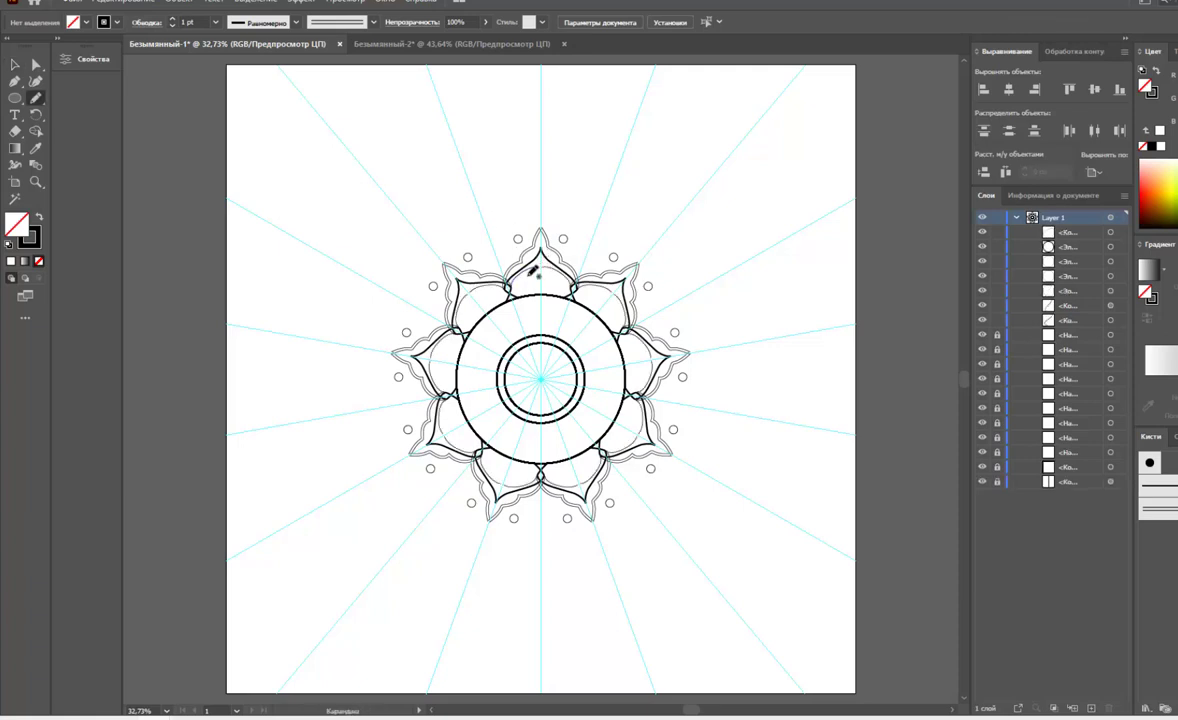
# - Make an enlarged copy of the outer circle with a 1 pt stroke as a border
pyautogui.press('v')
pyautogui.click(526, 302)
pyautogui.moveTo(652, 258); pyautogui.dragTo(706, 217)
pyautogui.click(215, 22)
pyautogui.click(232, 83)
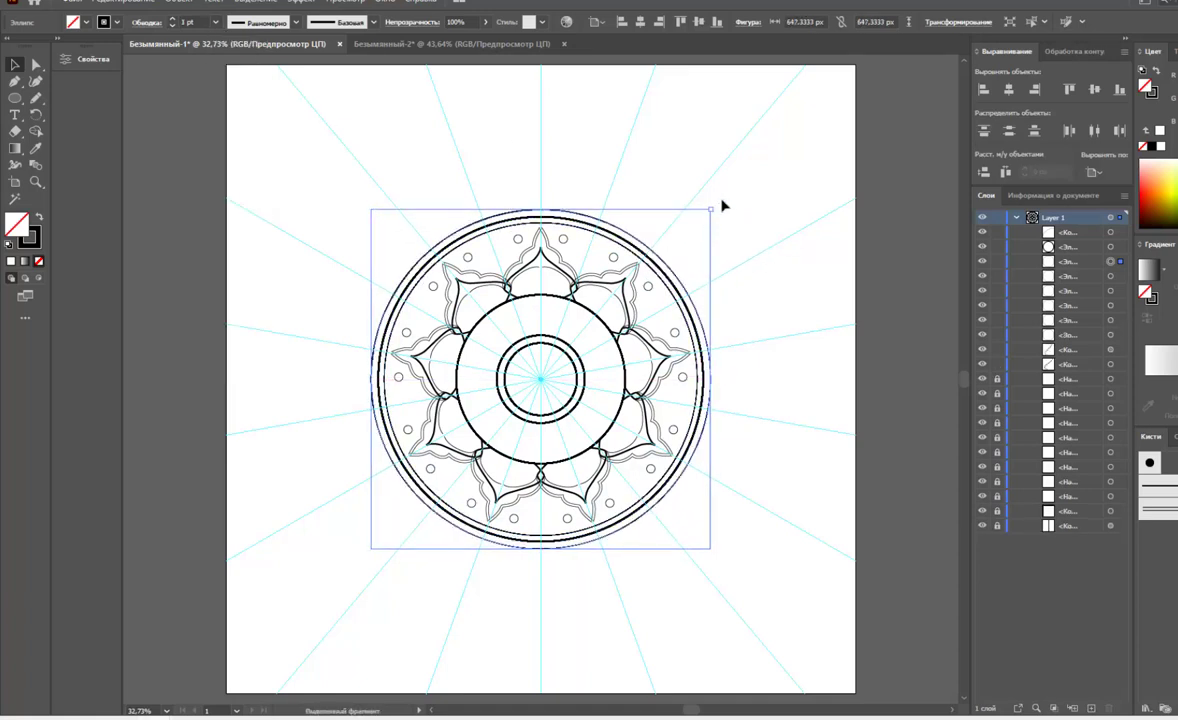
pyautogui.click(755, 213)
pyautogui.press('n')
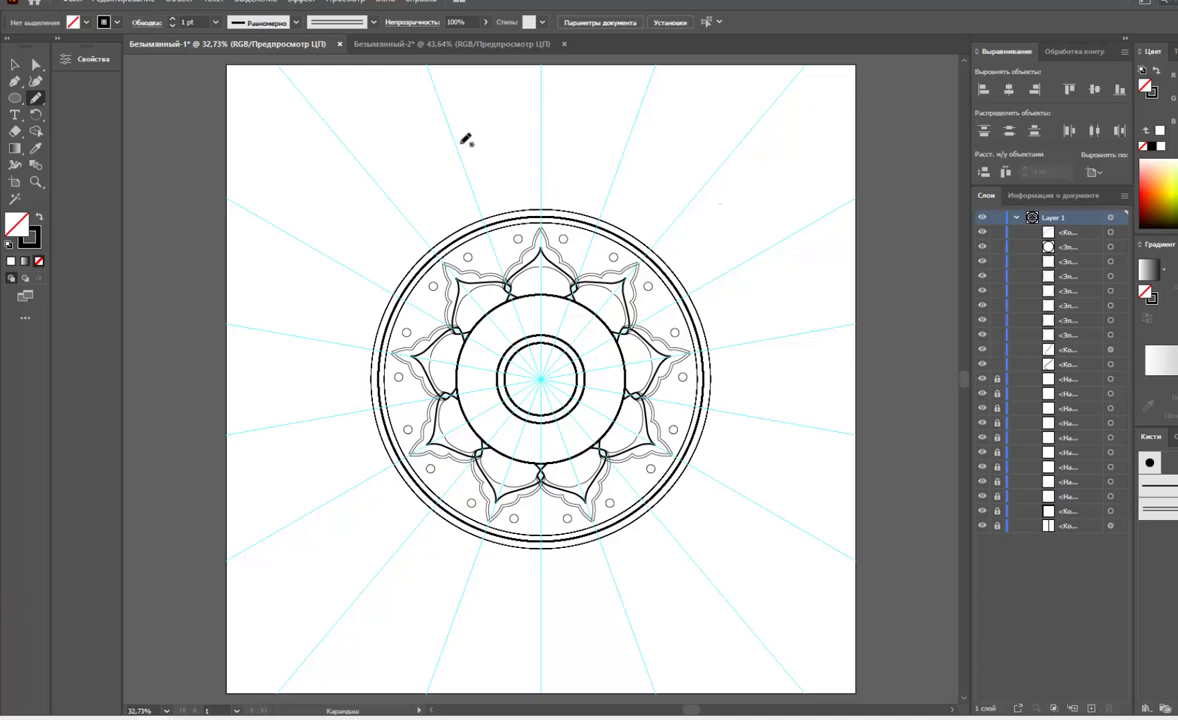
# - Draw the top outer leaf petal down to the circle, redrawn larger, with an inner detail line
pyautogui.moveTo(452, 126); pyautogui.dragTo(537, 198)
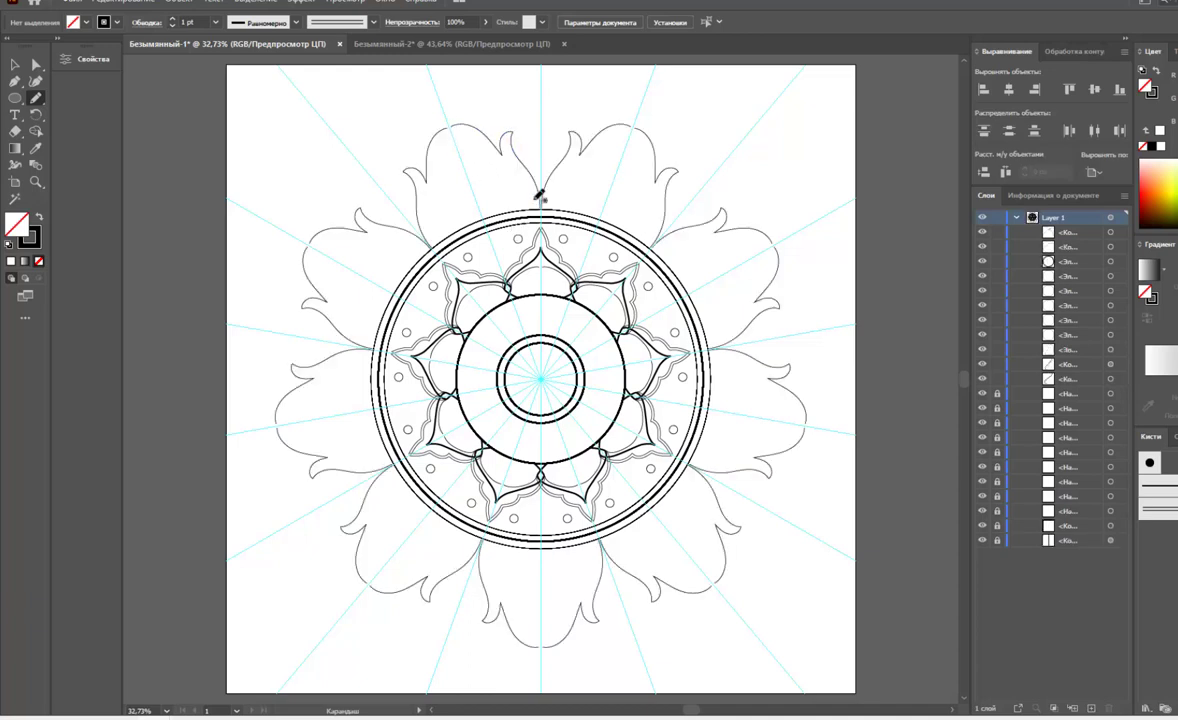
pyautogui.hotkey('ctrl', 'z')
pyautogui.moveTo(460, 164); pyautogui.dragTo(535, 203)
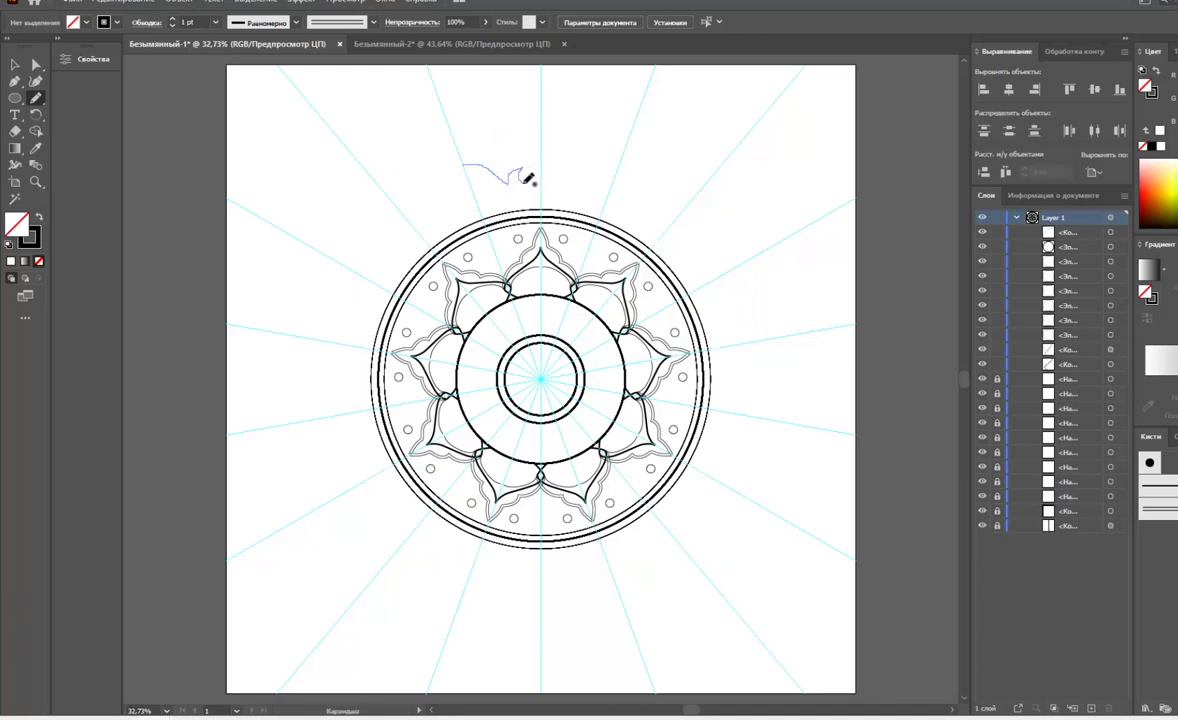
pyautogui.moveTo(457, 131); pyautogui.dragTo(500, 171)
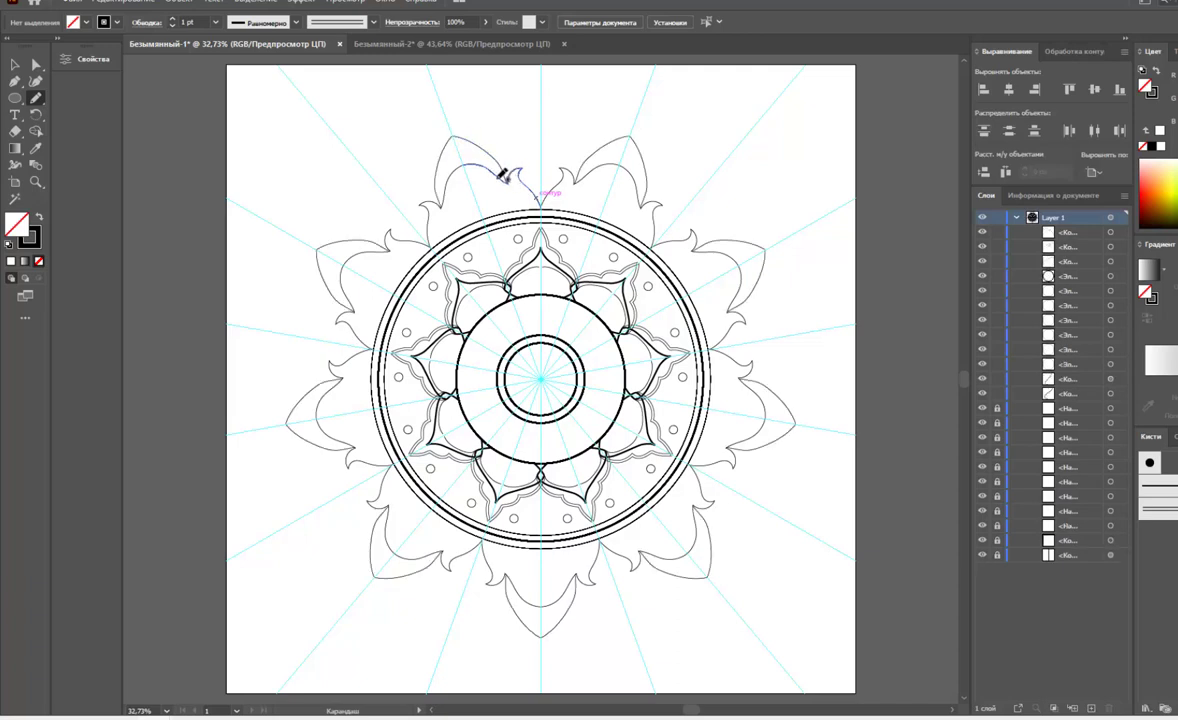
pyautogui.moveTo(536, 174); pyautogui.dragTo(541, 181)
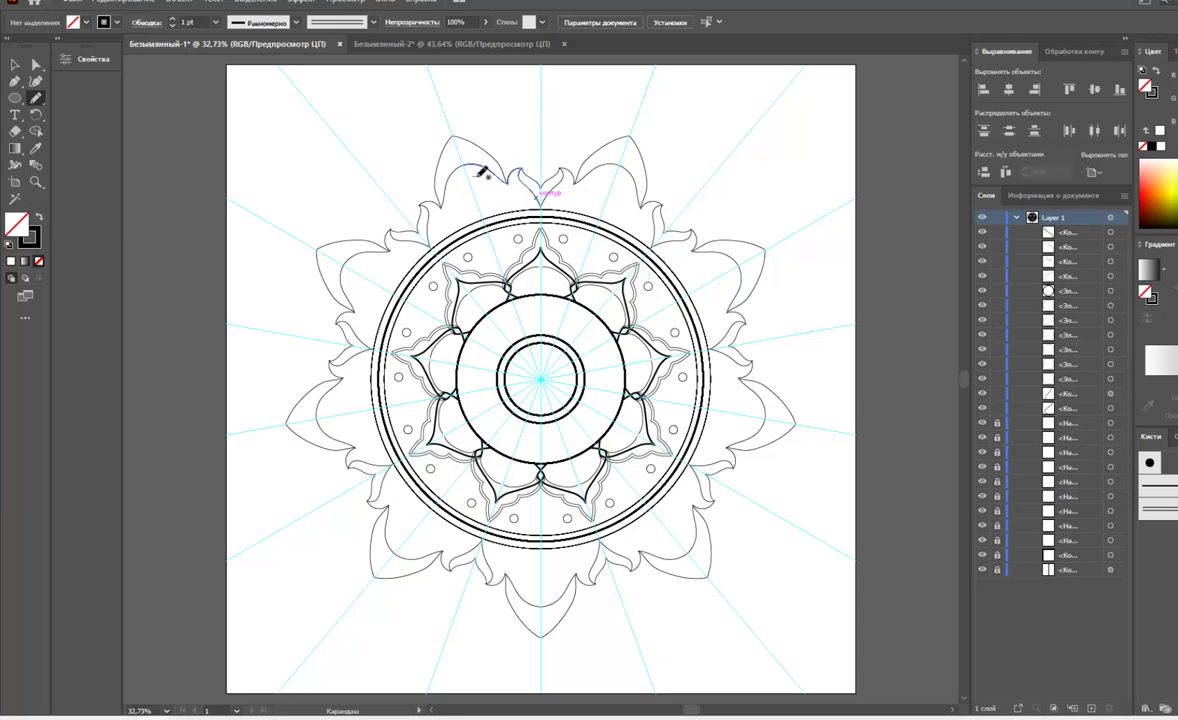
pyautogui.moveTo(476, 168); pyautogui.dragTo(490, 208)
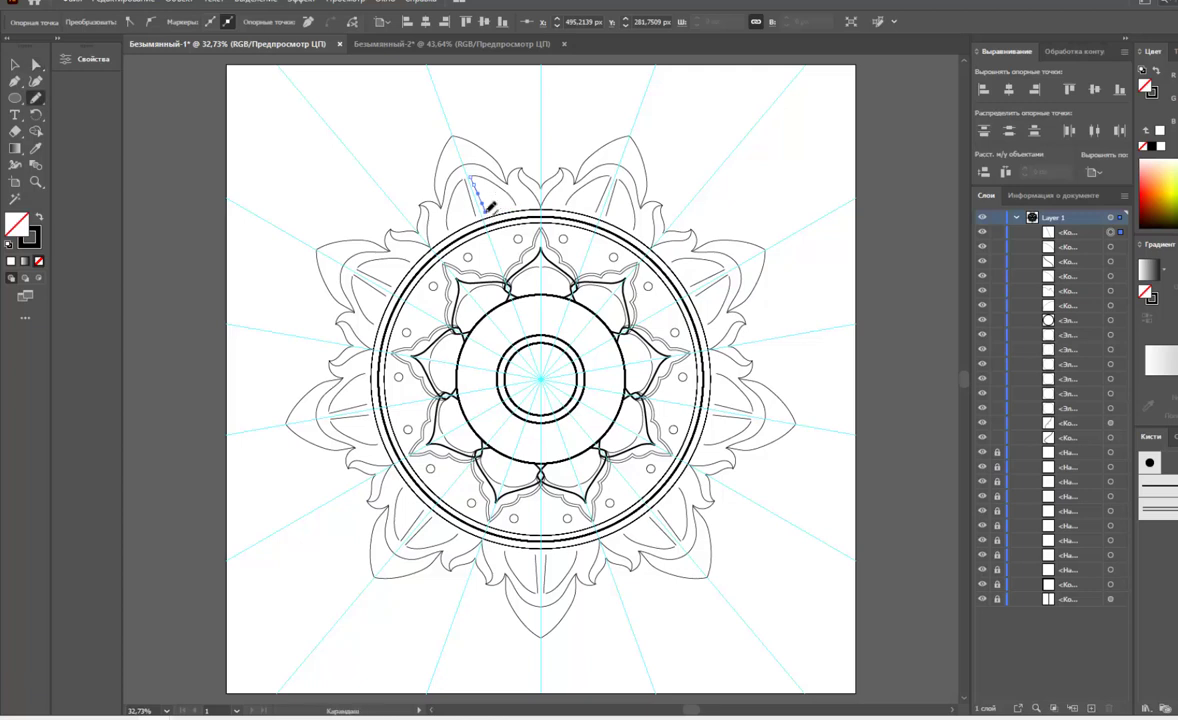
# - Zoom into the top outer petal and join the curve's end to the triangle's corner
pyautogui.hotkey('ctrl', 'shift', 'a')
pyautogui.moveTo(444, 136); pyautogui.dragTo(557, 222)
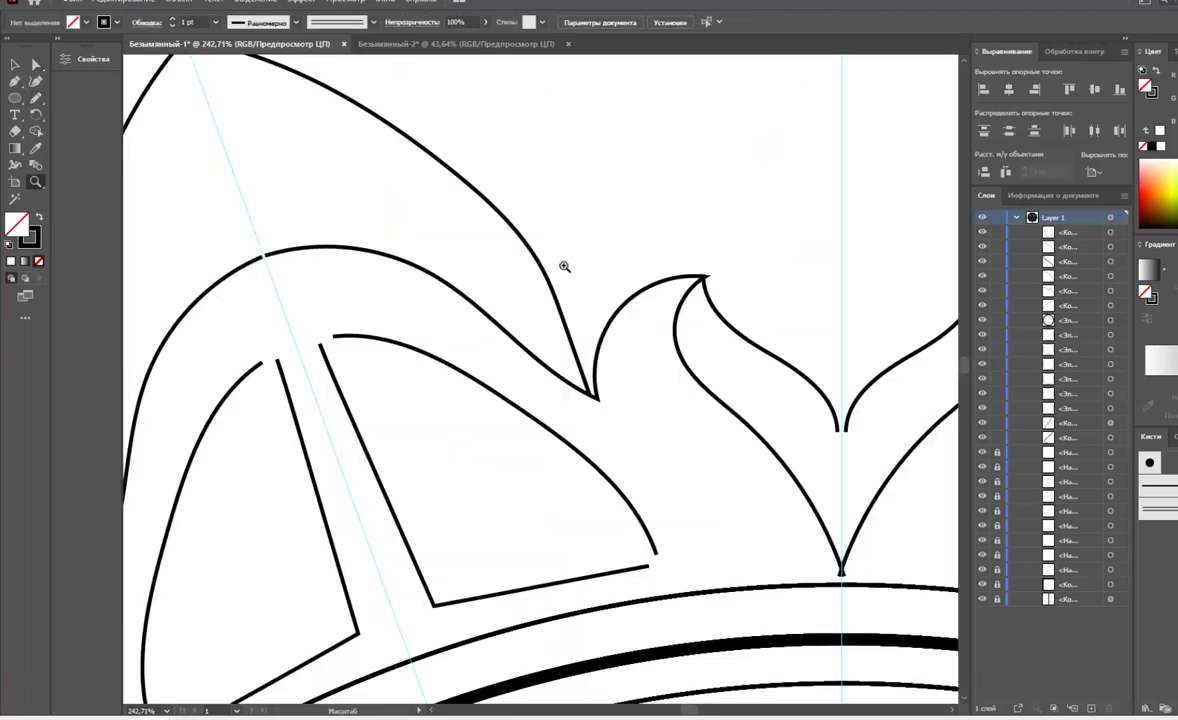
pyautogui.moveTo(335, 336); pyautogui.dragTo(319, 345)
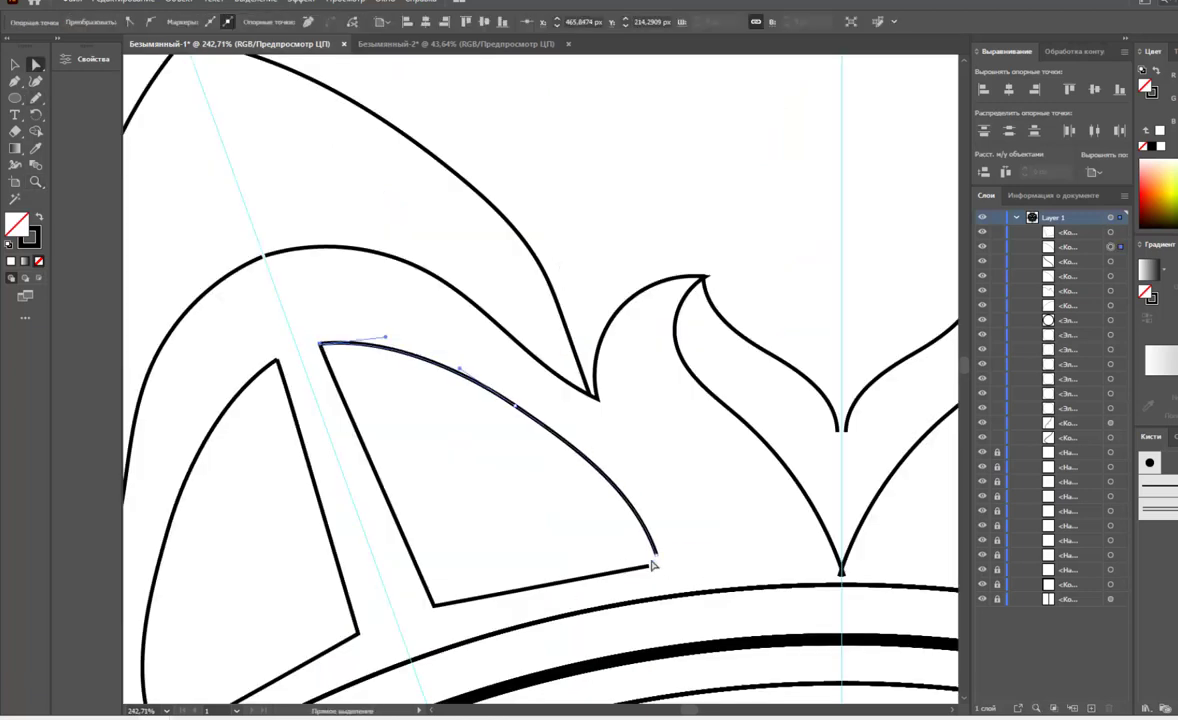
pyautogui.moveTo(432, 606); pyautogui.dragTo(419, 614)
pyautogui.press('-')
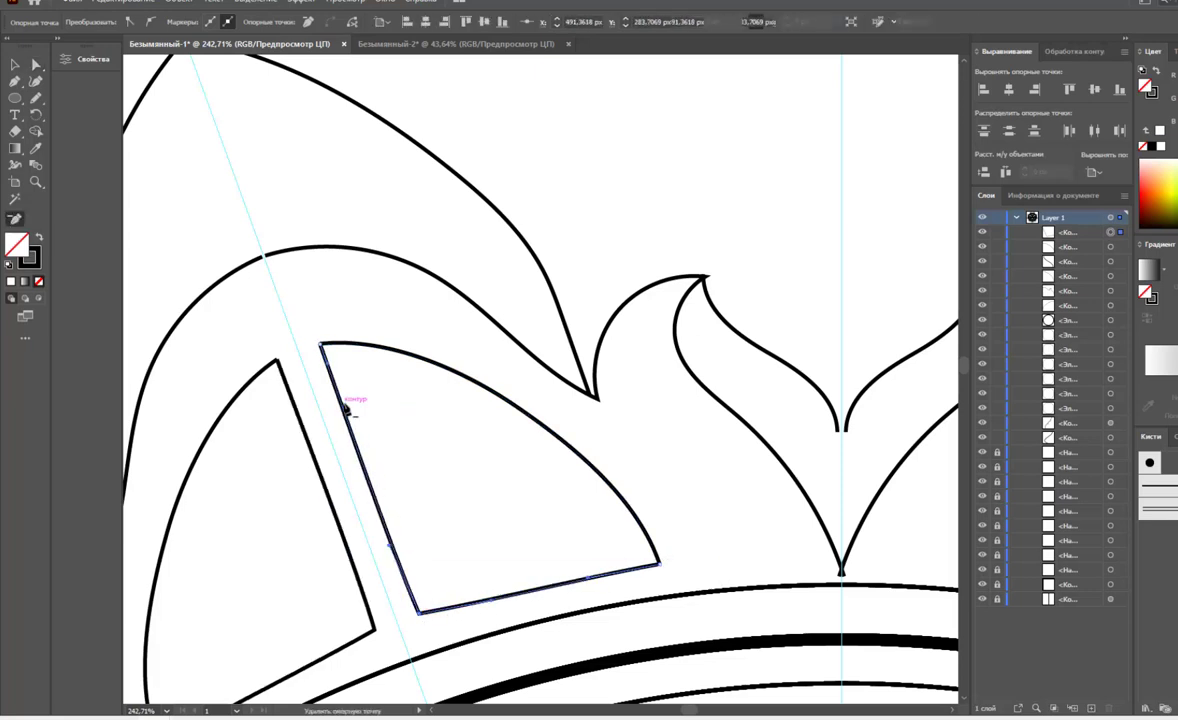
pyautogui.press('a')
# - Sharpen the leaf bottoms into points and draw an arc inside the left triangular panel
pyautogui.click(680, 482)
pyautogui.moveTo(841, 432); pyautogui.dragTo(841, 428)
pyautogui.moveTo(597, 400); pyautogui.dragTo(595, 398)
pyautogui.click(597, 398)
pyautogui.click(689, 473)
pyautogui.hotkey('ctrl', '1')
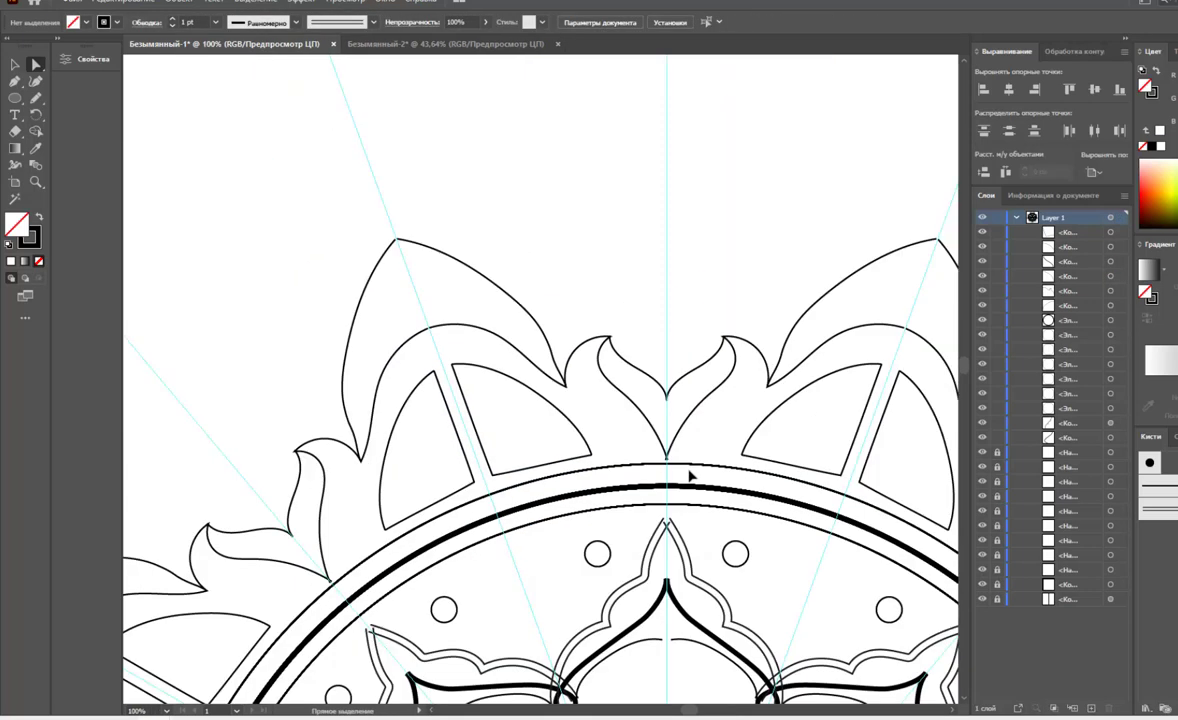
pyautogui.press('n')
pyautogui.moveTo(443, 492); pyautogui.dragTo(525, 461)
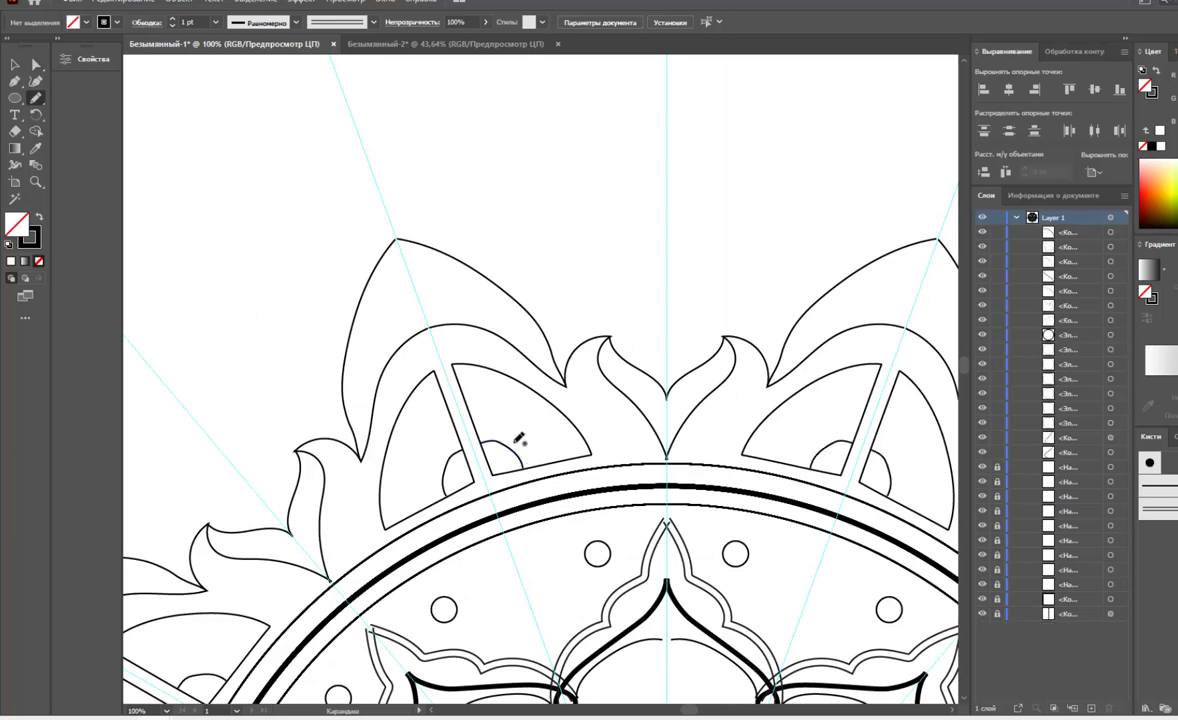
# - Confirm the Pencil options and draw a fan of rounded petals above the panel's arc
pyautogui.doubleClick(35, 98)
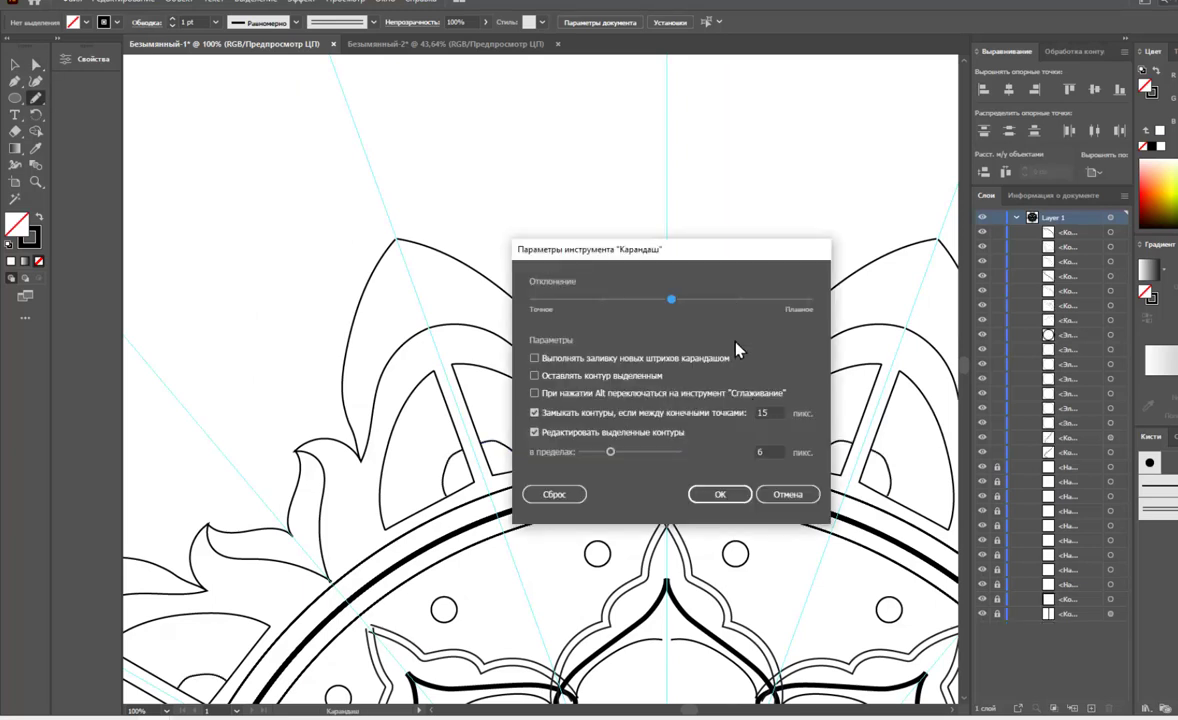
pyautogui.click(720, 494)
pyautogui.moveTo(464, 404)
pyautogui.mouseDown()
pyautogui.moveTo(450, 366)
pyautogui.moveTo(476, 380)
pyautogui.mouseUp()
pyautogui.moveTo(478, 440); pyautogui.dragTo(506, 462)
pyautogui.hotkey('ctrl', 'z')
pyautogui.moveTo(462, 390)
pyautogui.mouseDown()
pyautogui.moveTo(450, 405)
pyautogui.moveTo(519, 418)
pyautogui.moveTo(545, 437)
pyautogui.moveTo(535, 468)
pyautogui.mouseUp()
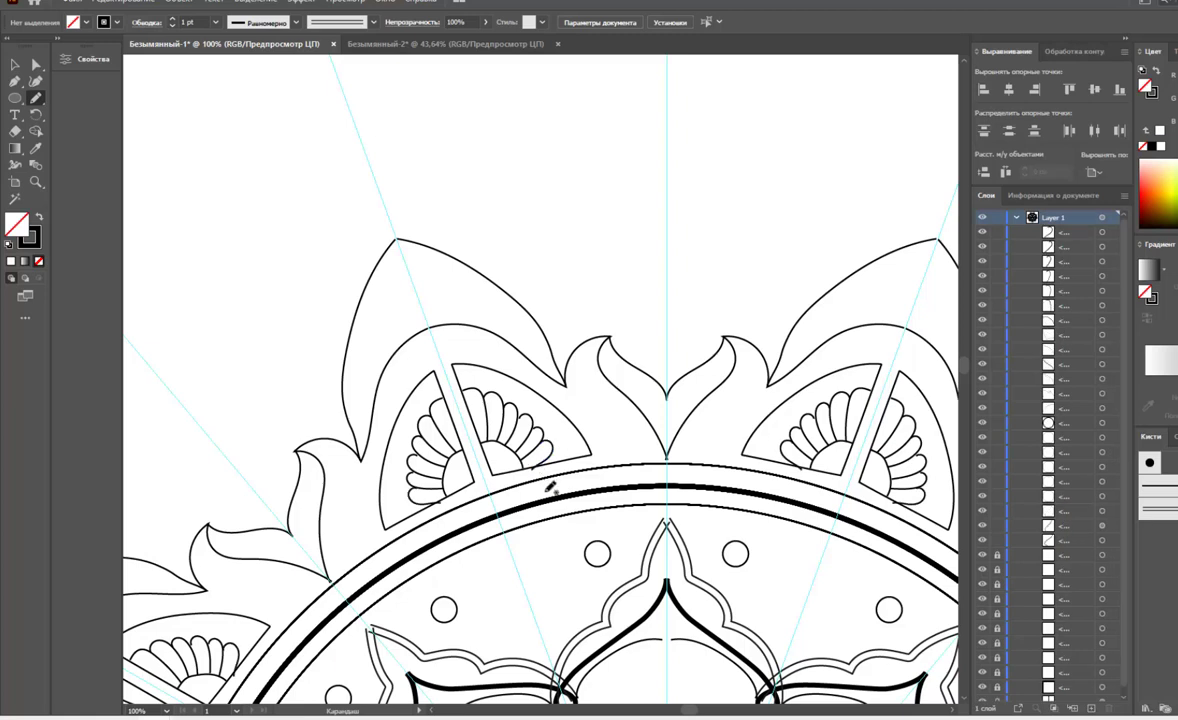
pyautogui.scroll(5, 549, 487)
# - Smooth the lowest petal's end and reshape the top-left petal curves with Direct Selection
pyautogui.moveTo(553, 563); pyautogui.dragTo(548, 553)
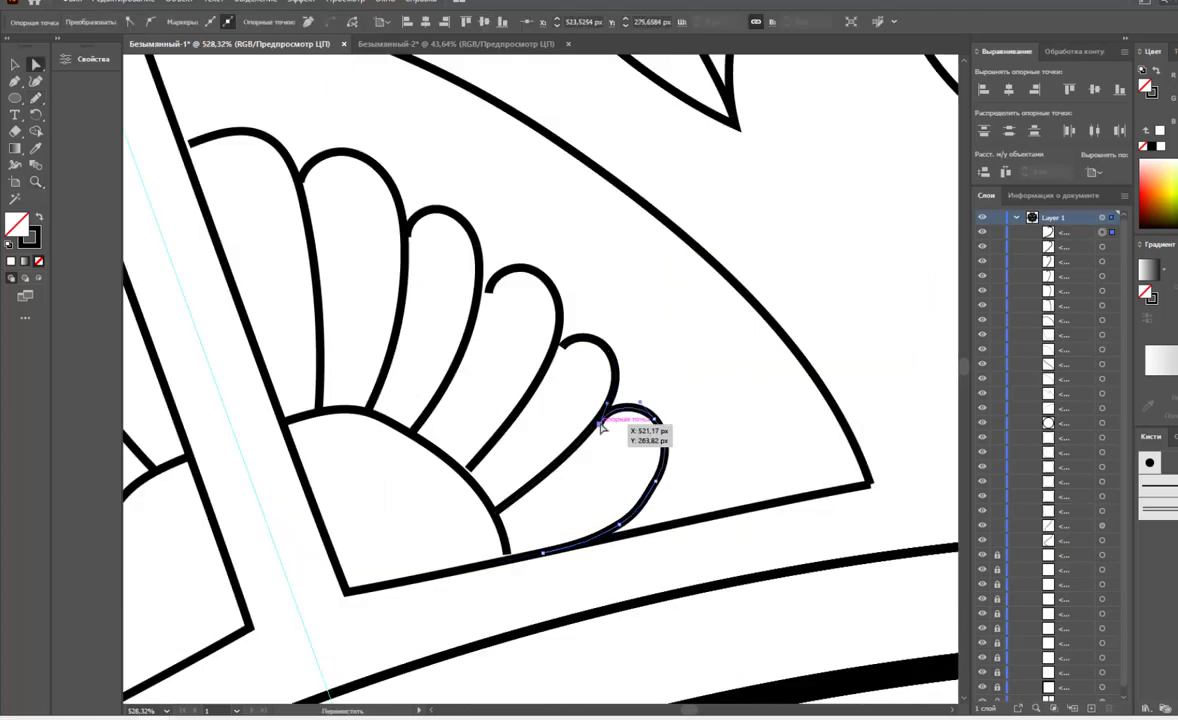
pyautogui.click(552, 340)
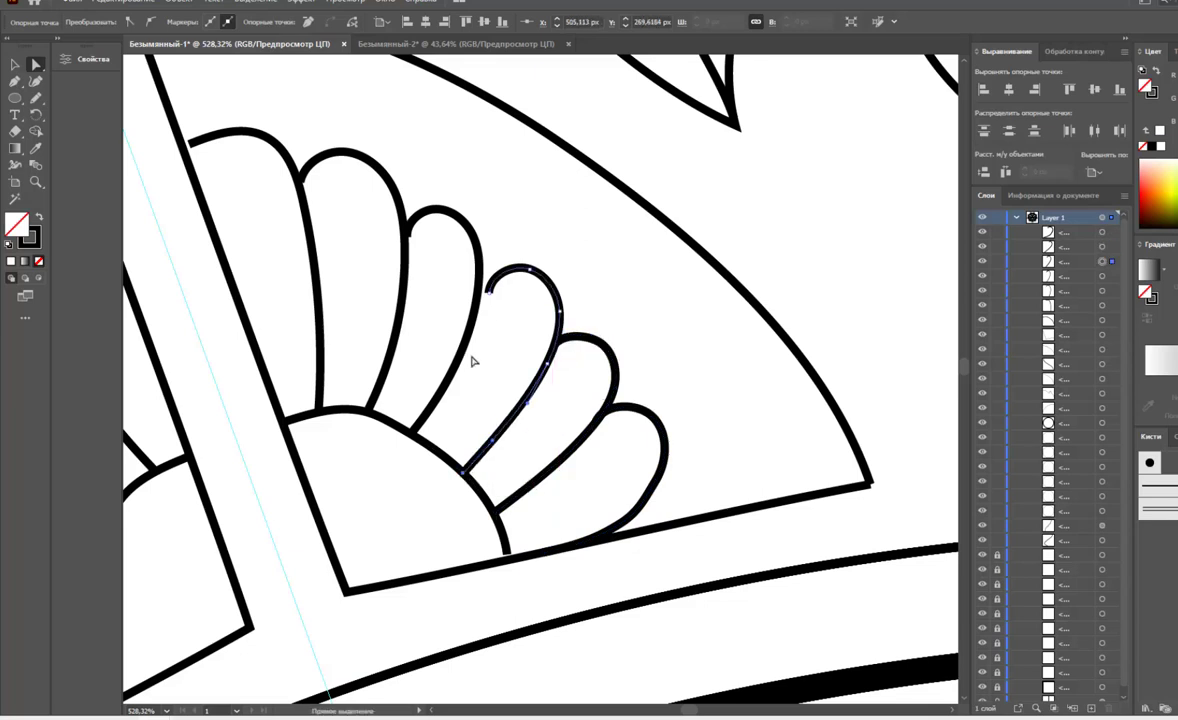
pyautogui.click(410, 233)
pyautogui.click(432, 248)
pyautogui.click(305, 183)
pyautogui.click(225, 137)
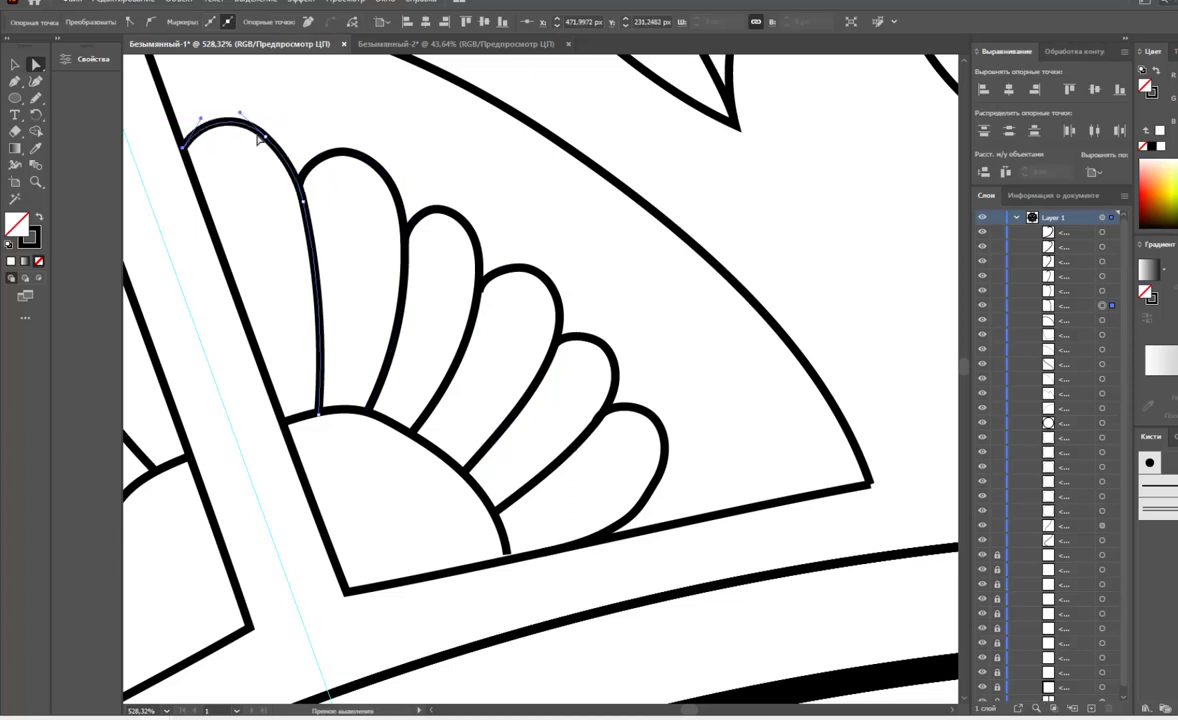
pyautogui.moveTo(208, 143); pyautogui.dragTo(312, 133)
pyautogui.click(312, 133)
pyautogui.moveTo(509, 281)
pyautogui.mouseDown()
pyautogui.moveTo(495, 290)
pyautogui.moveTo(494, 272)
pyautogui.mouseUp()
pyautogui.click(483, 302)
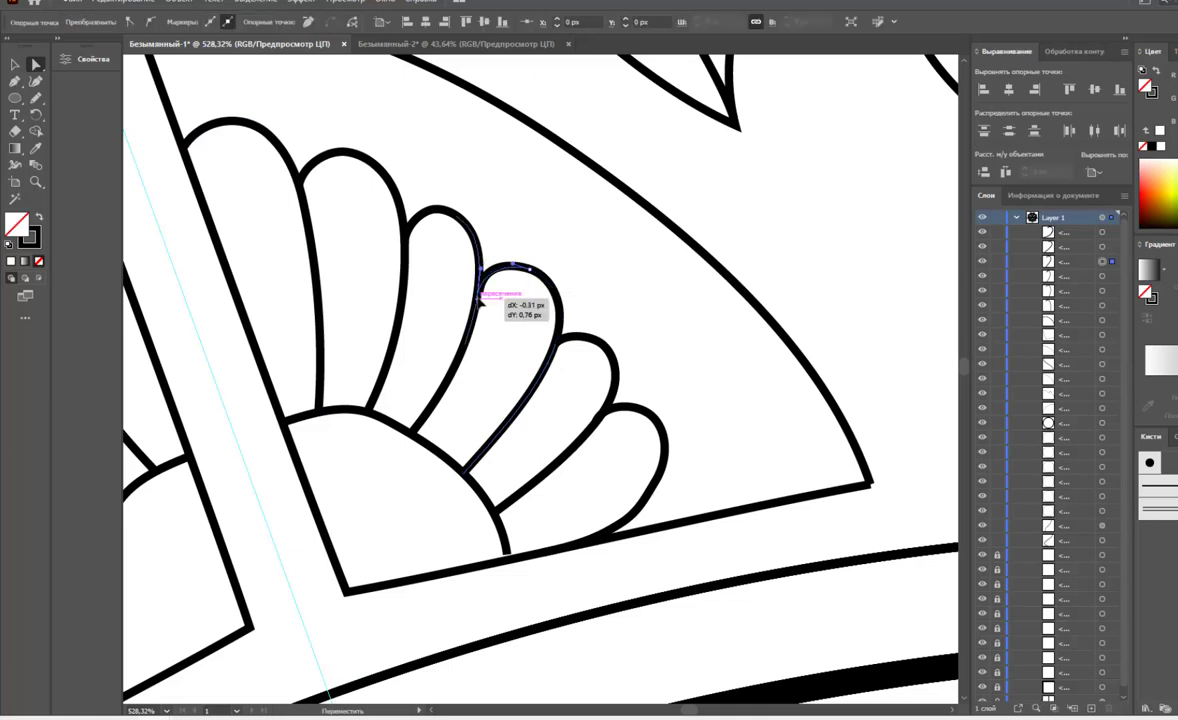
# - Reshape the rightmost petal curve and the top of the base arc to curve smoothly
pyautogui.moveTo(668, 463); pyautogui.dragTo(657, 487)
pyautogui.click(552, 534)
pyautogui.moveTo(508, 552); pyautogui.dragTo(513, 557)
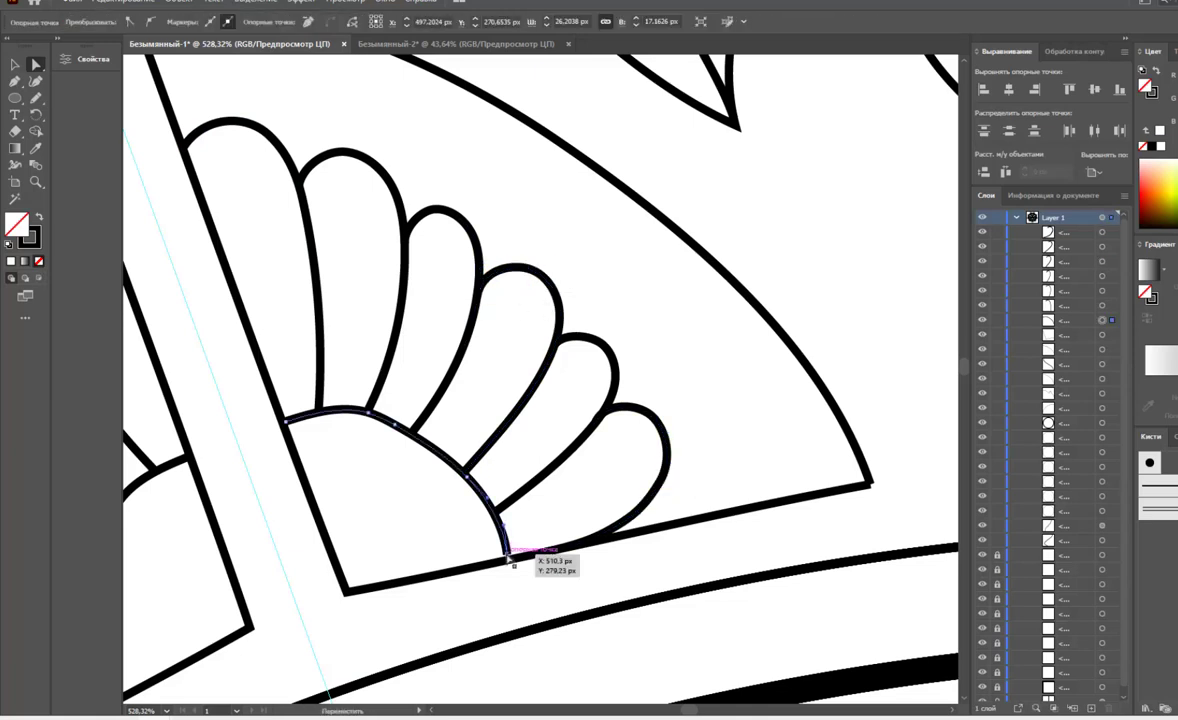
pyautogui.press('-')
pyautogui.click(373, 422)
pyautogui.press('a')
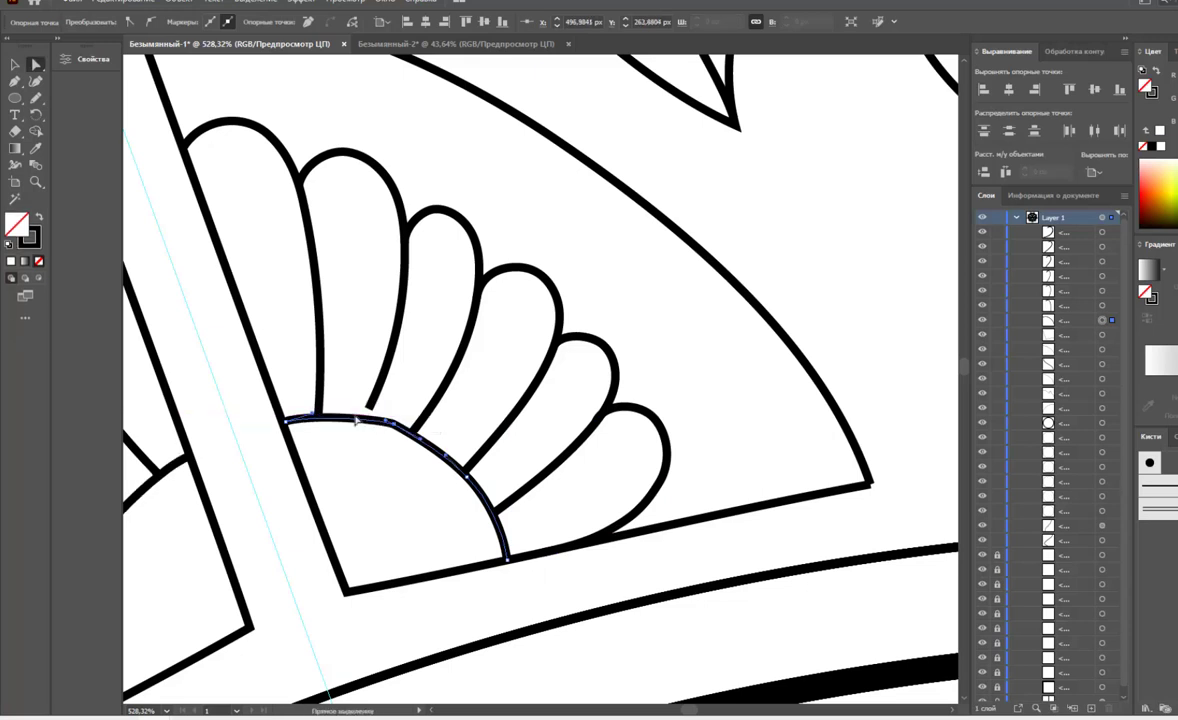
pyautogui.moveTo(345, 405)
pyautogui.mouseDown()
pyautogui.moveTo(386, 425)
pyautogui.moveTo(393, 412)
pyautogui.mouseUp()
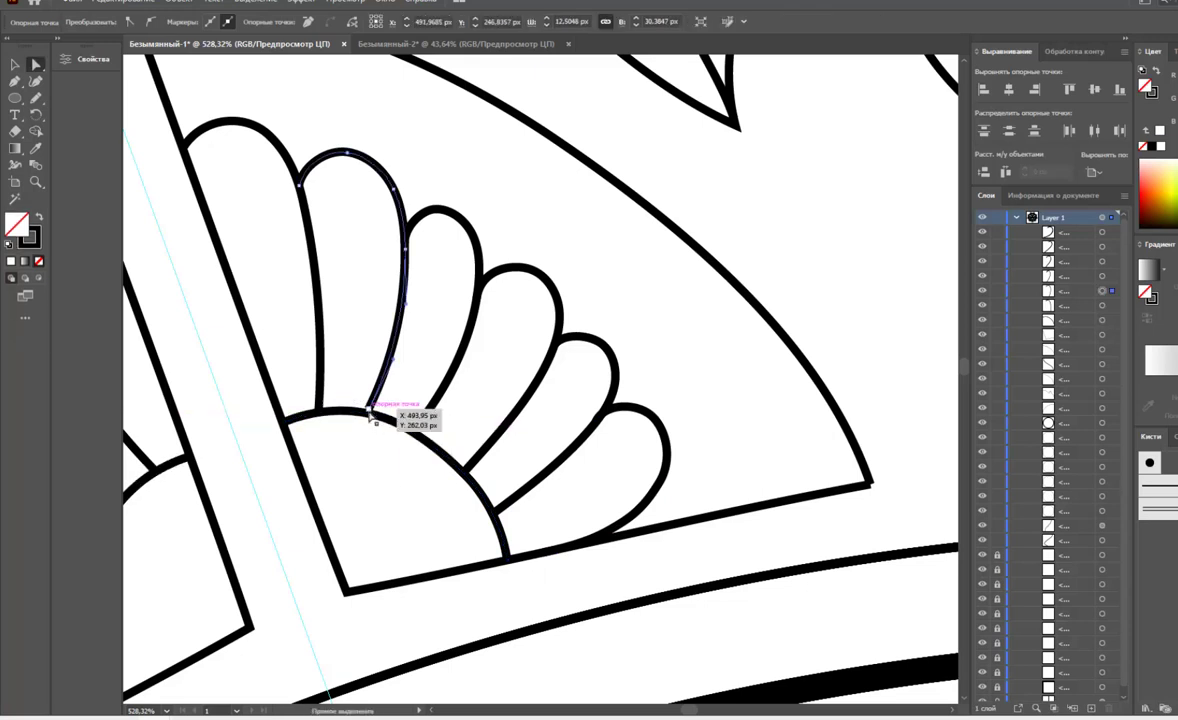
pyautogui.click(396, 451)
pyautogui.hotkey('ctrl', '0')
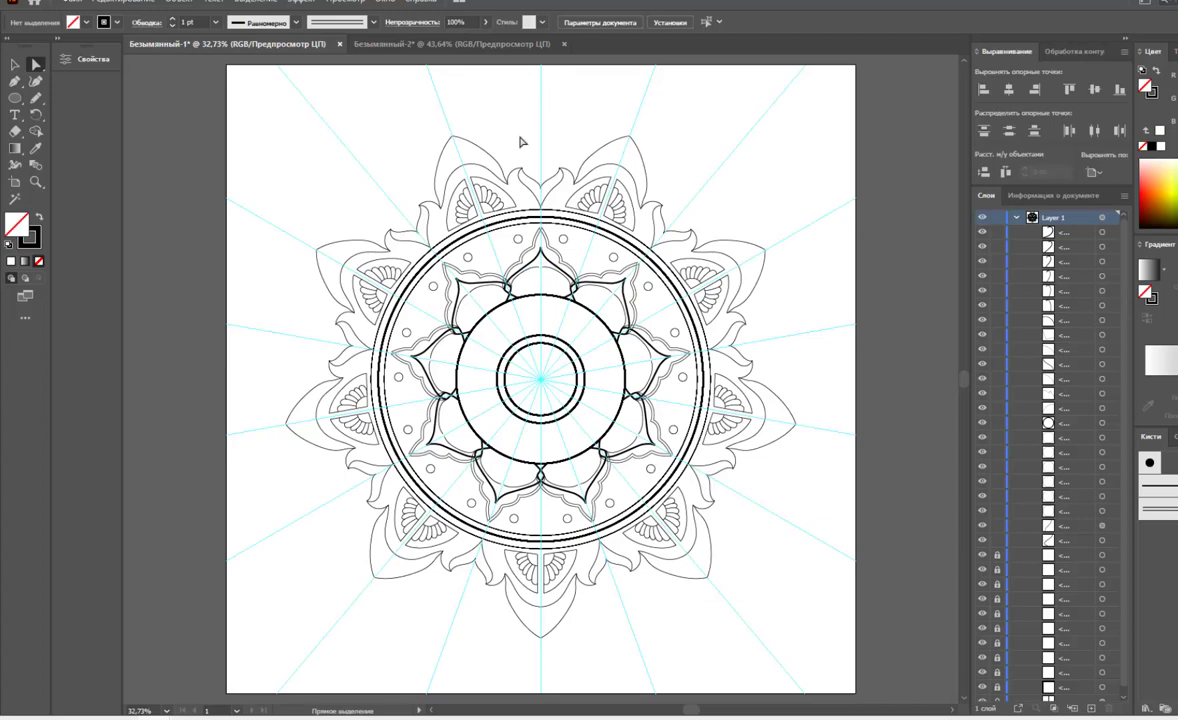
# - Set the outer petal ring's stroke weight to 3 pt
pyautogui.hotkey('ctrl', '+')
pyautogui.scroll(2, 470, 163)
pyautogui.press('n')
pyautogui.press('v')
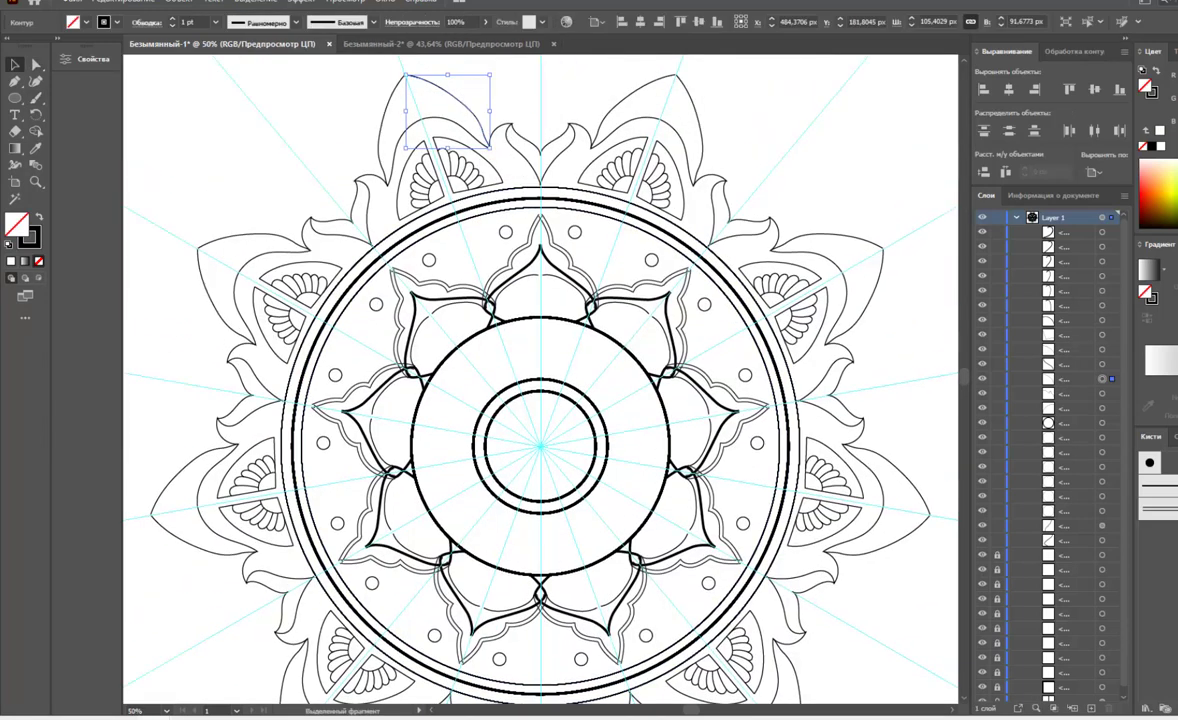
pyautogui.scroll(1, 503, 258)
pyautogui.click(420, 150)
pyautogui.click(215, 21)
pyautogui.click(219, 102)
pyautogui.click(253, 102)
# - Group the parts of a small fan motif together with Ctrl+G
pyautogui.click(533, 183)
pyautogui.click(863, 230)
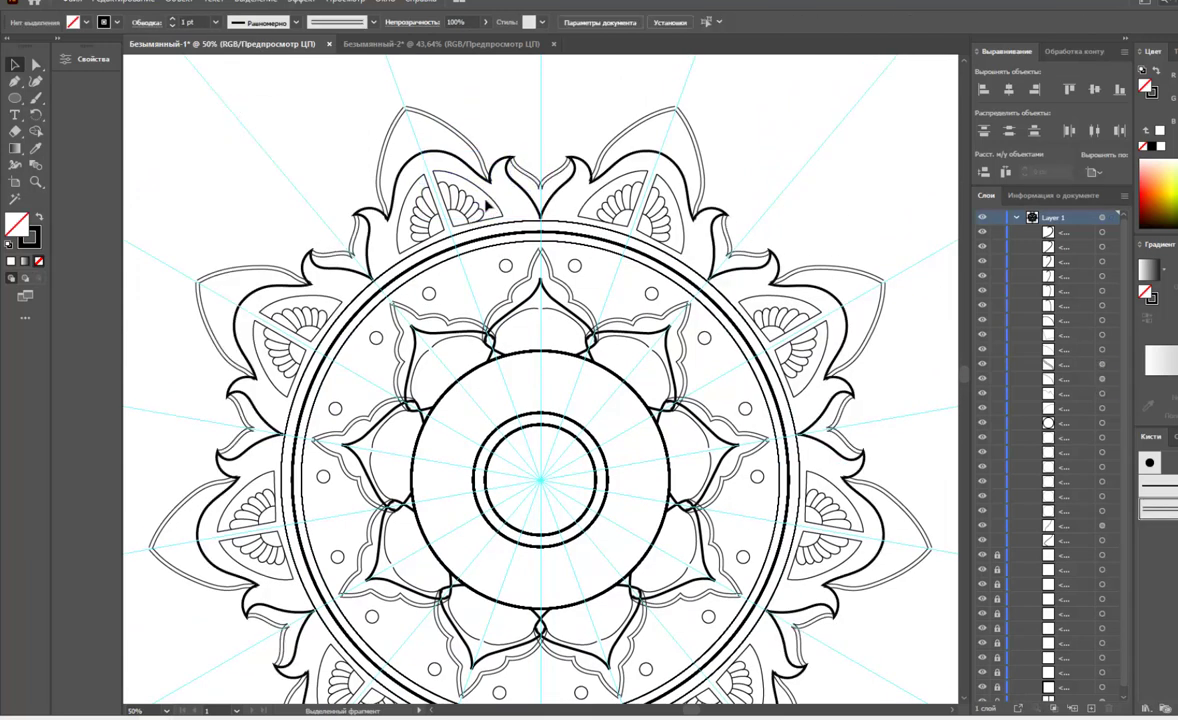
pyautogui.click(445, 190)
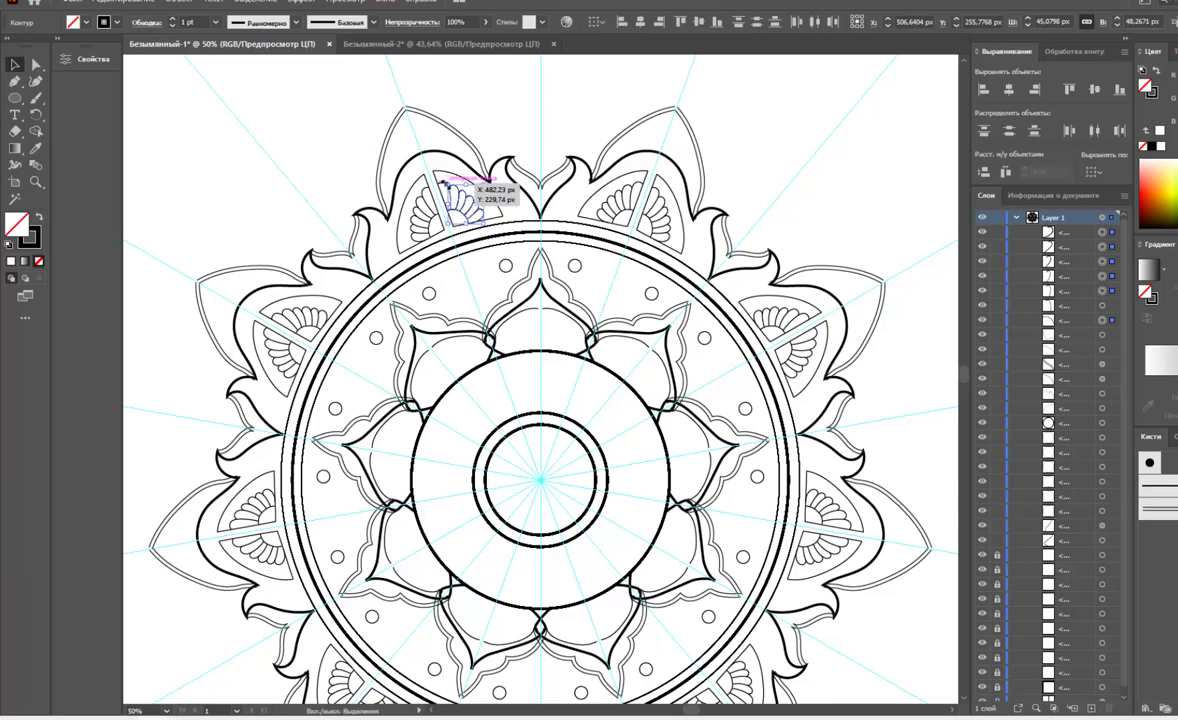
pyautogui.hotkey('ctrl', 'g')
pyautogui.click(529, 120)
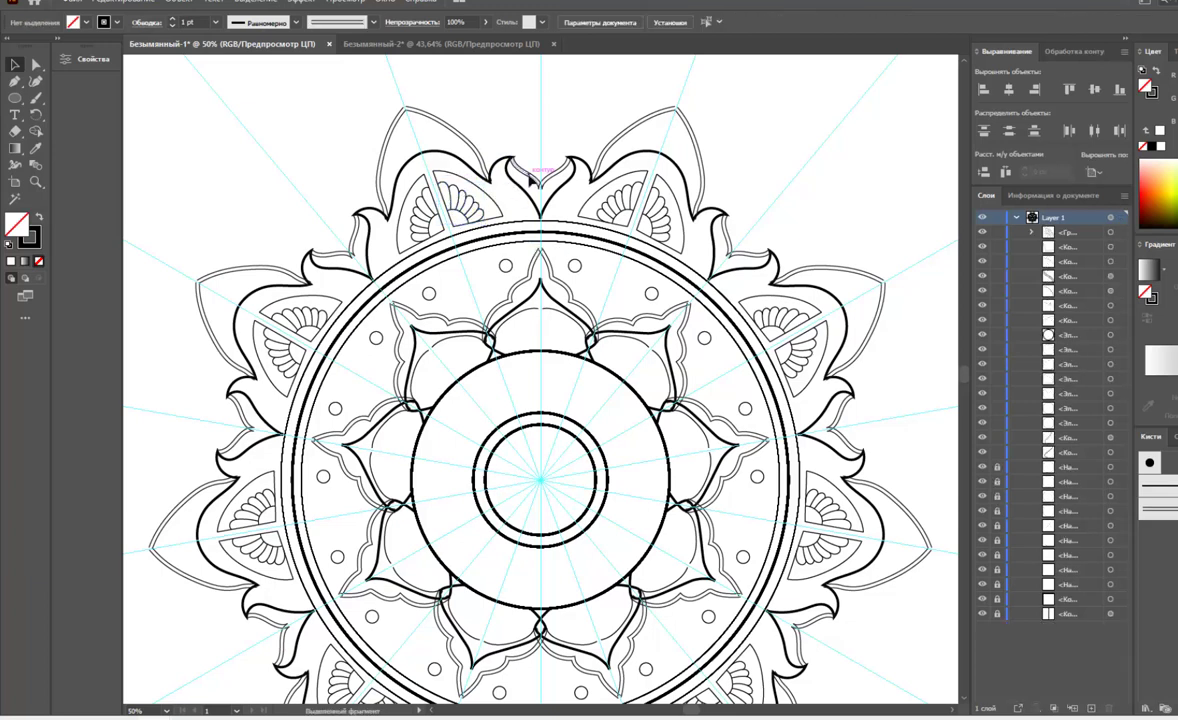
pyautogui.click(497, 207)
# - Give the grouped fan motifs a 3 pt stroke
pyautogui.click(460, 200)
pyautogui.click(215, 21)
pyautogui.click(212, 108)
pyautogui.click(518, 93)
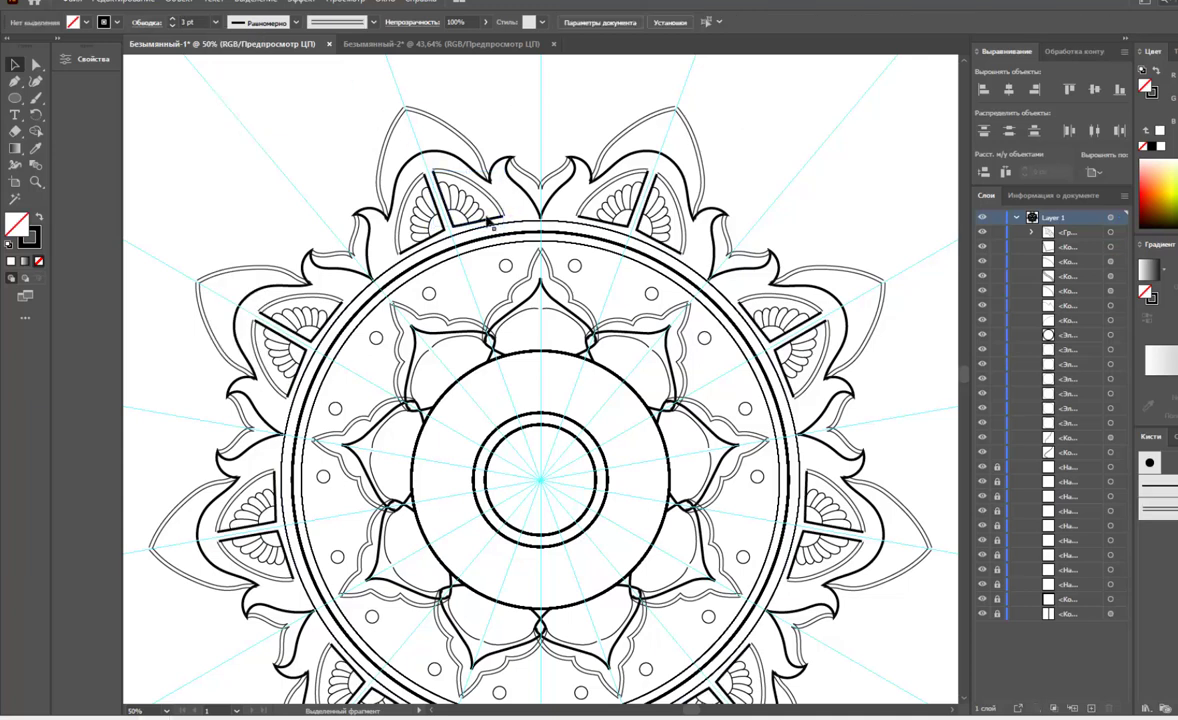
pyautogui.click(491, 222)
pyautogui.click(215, 21)
pyautogui.click(212, 108)
pyautogui.click(478, 96)
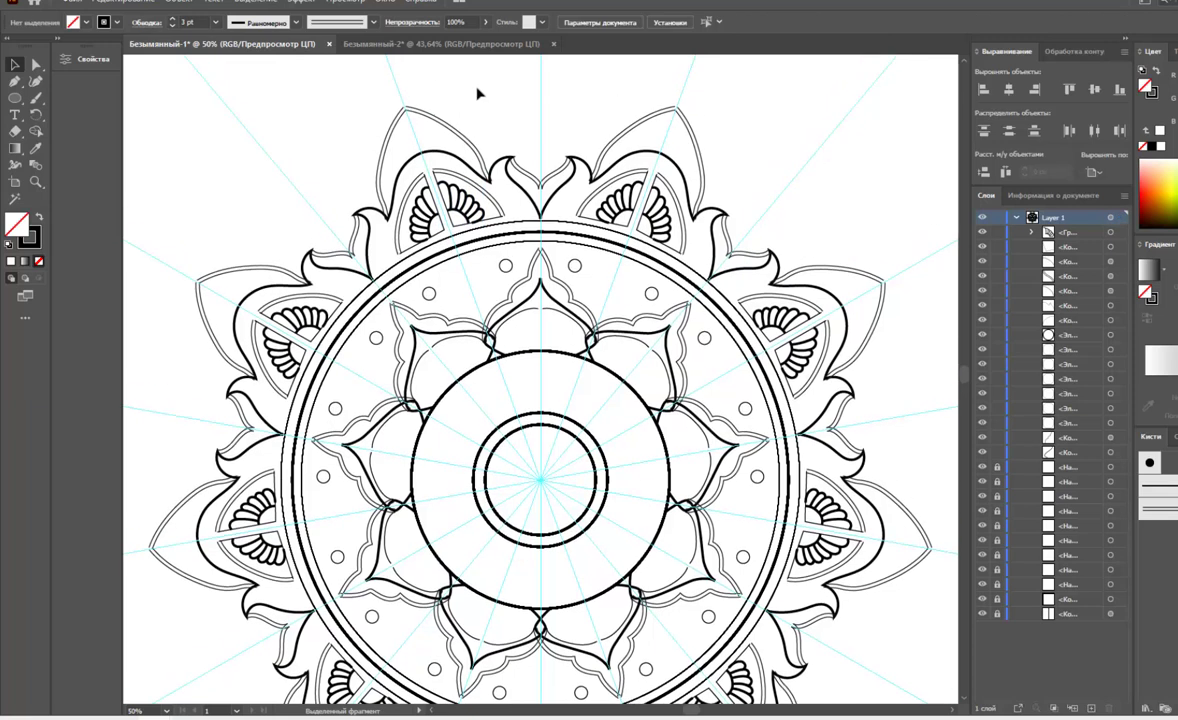
pyautogui.press('n')
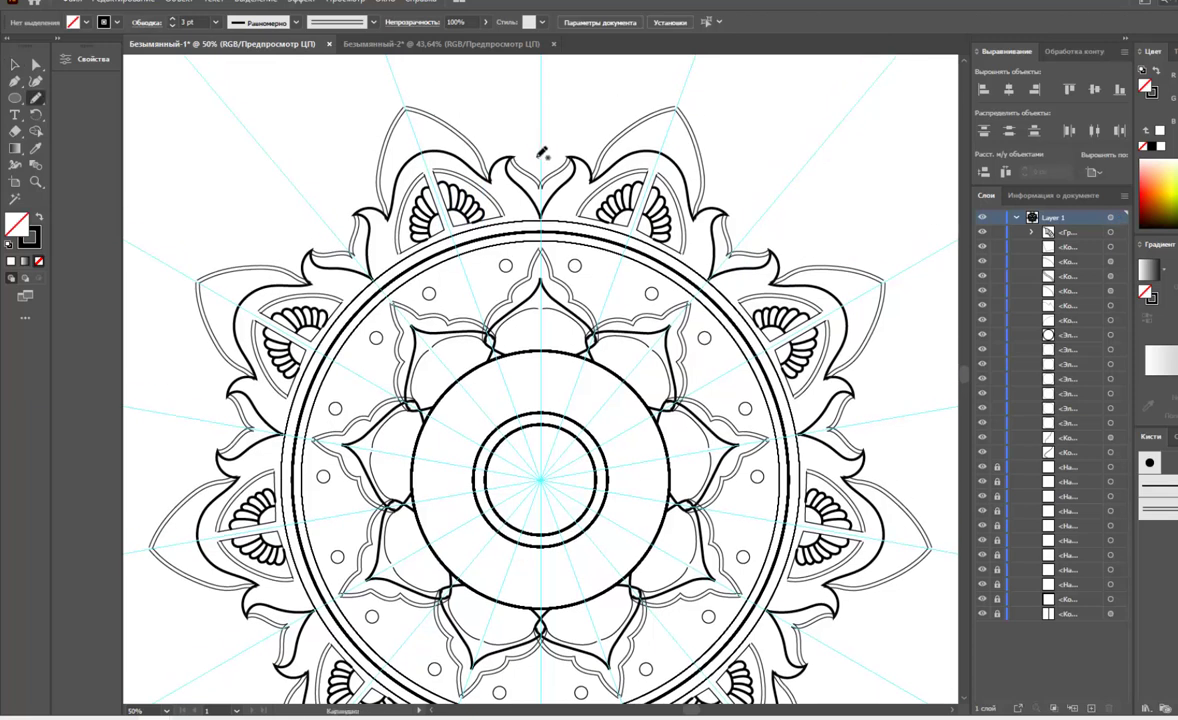
# - Draw a pointed spire above the top petal and close its bottom anchor point
pyautogui.moveTo(540, 104)
pyautogui.mouseDown()
pyautogui.moveTo(535, 160)
pyautogui.moveTo(551, 147)
pyautogui.mouseUp()
pyautogui.hotkey('ctrl', 'z')
pyautogui.hotkey('ctrl', 'z')
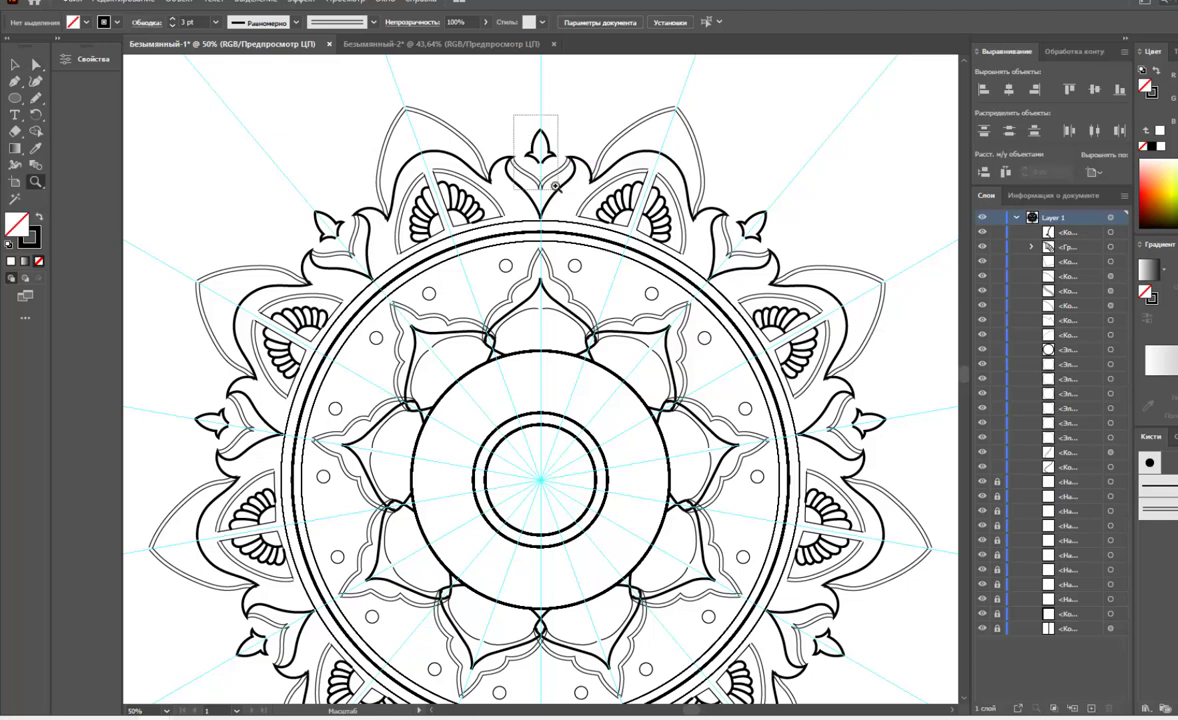
pyautogui.scroll(5, 535, 120)
pyautogui.press('a')
pyautogui.moveTo(577, 481); pyautogui.dragTo(580, 481)
pyautogui.click(463, 168)
pyautogui.press('v')
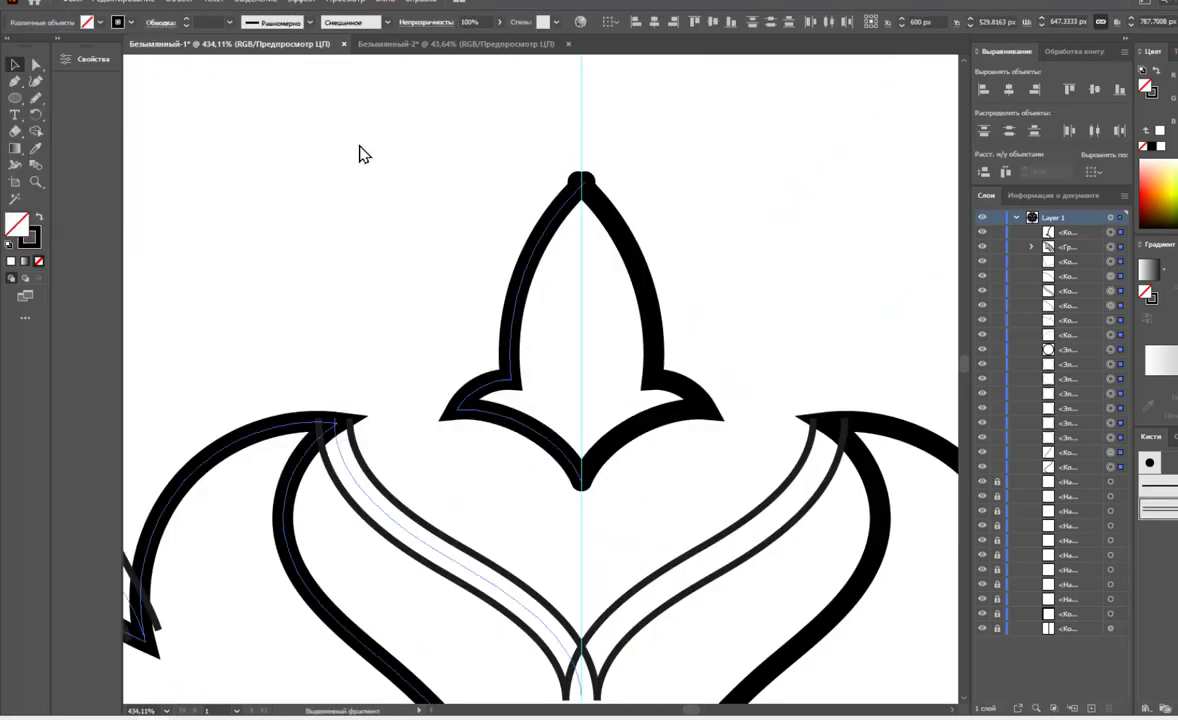
pyautogui.press('a')
pyautogui.click(586, 190)
pyautogui.click(641, 171)
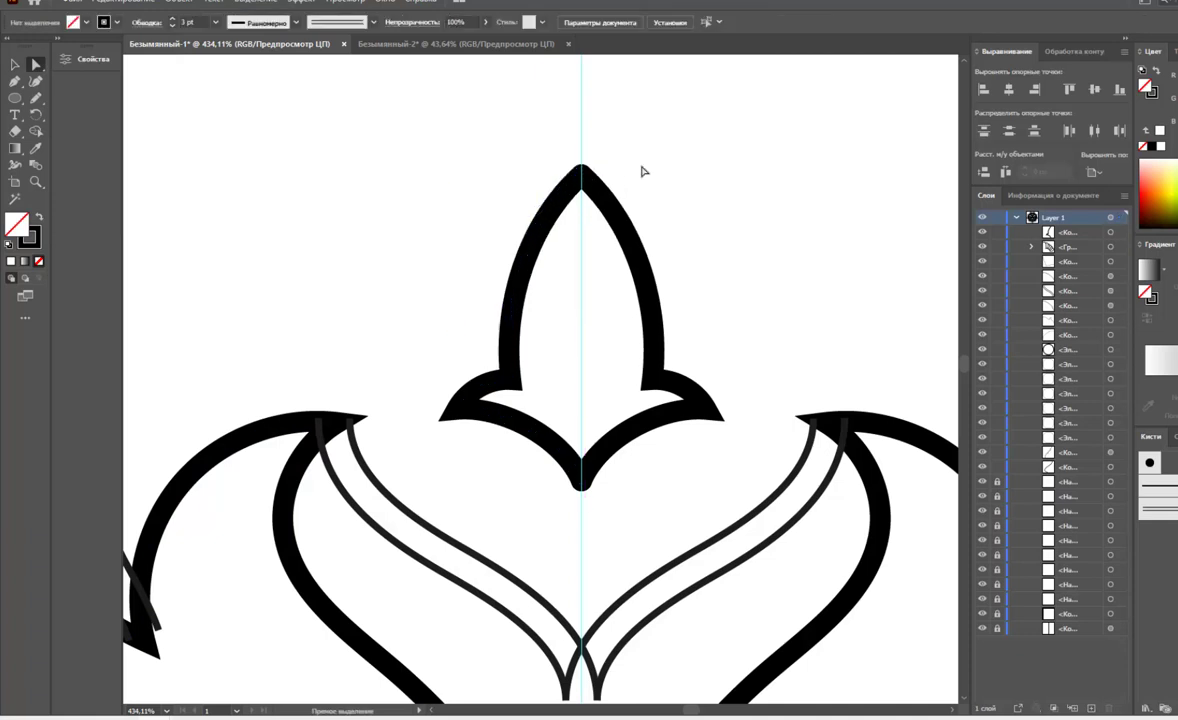
pyautogui.hotkey('ctrl', '0')
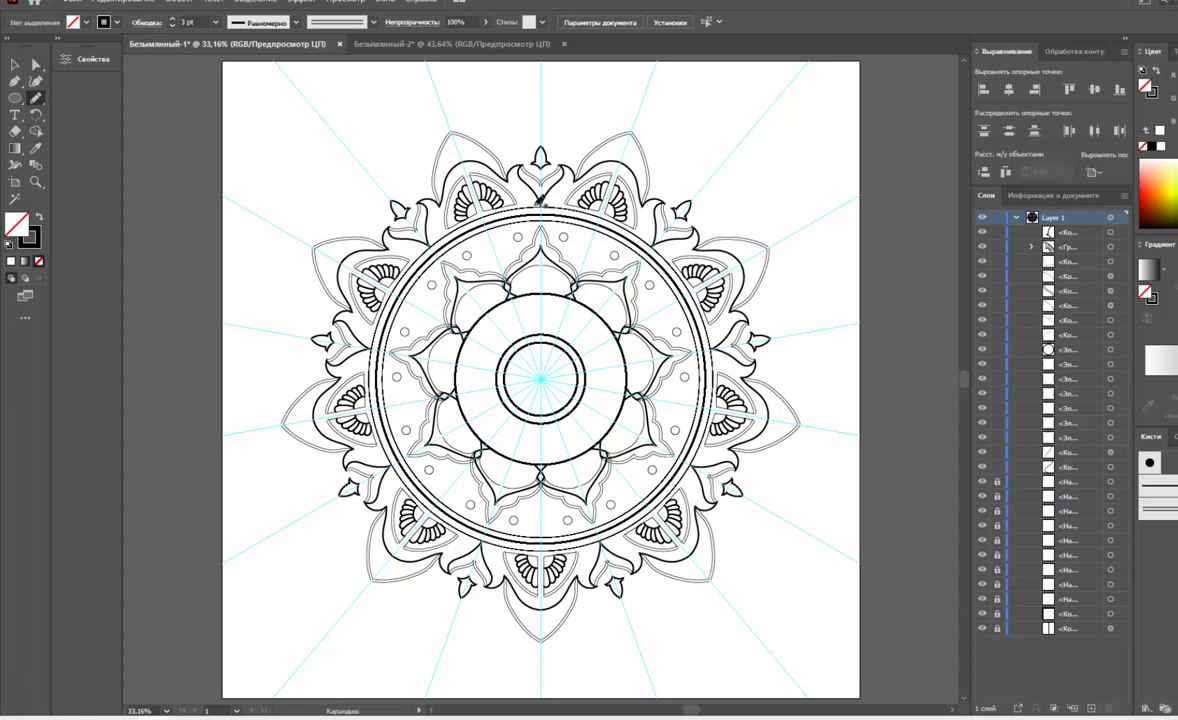
# - Delete the stray scribble and pencil inner lines inside the top and upper-left lotus petals
pyautogui.press('v')
pyautogui.click(530, 270)
pyautogui.press('Delete')
pyautogui.press('n')
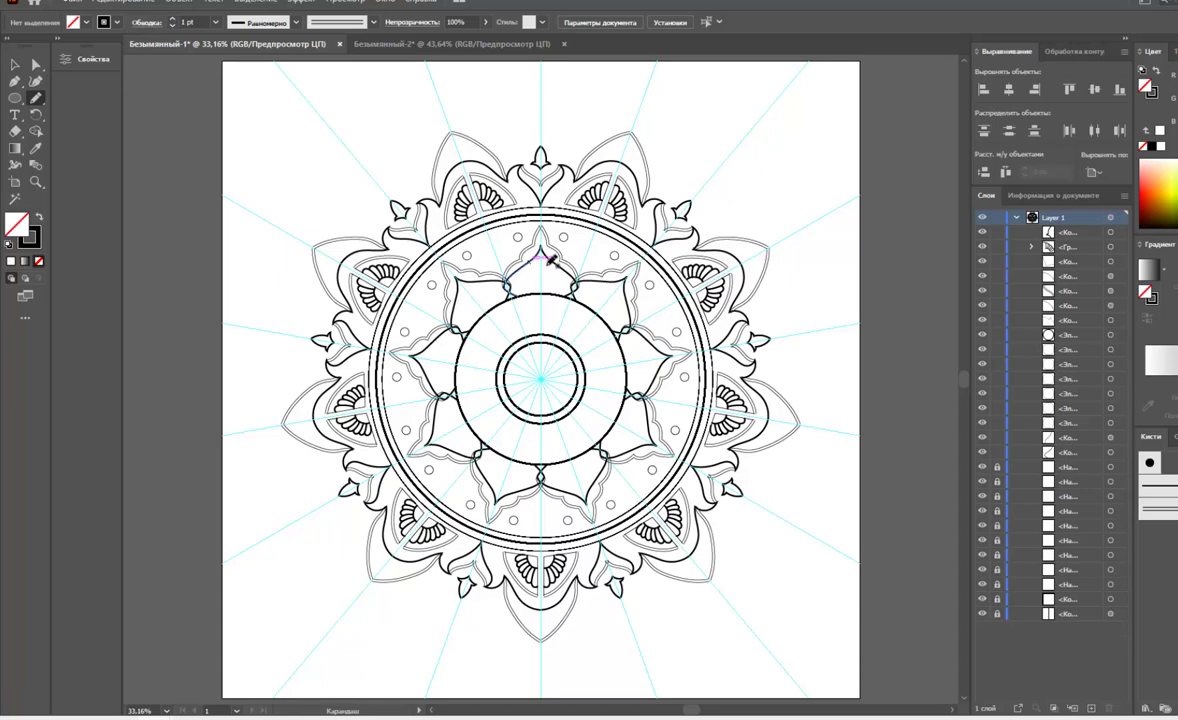
pyautogui.moveTo(553, 288)
pyautogui.mouseDown()
pyautogui.moveTo(531, 270)
pyautogui.moveTo(544, 272)
pyautogui.mouseUp()
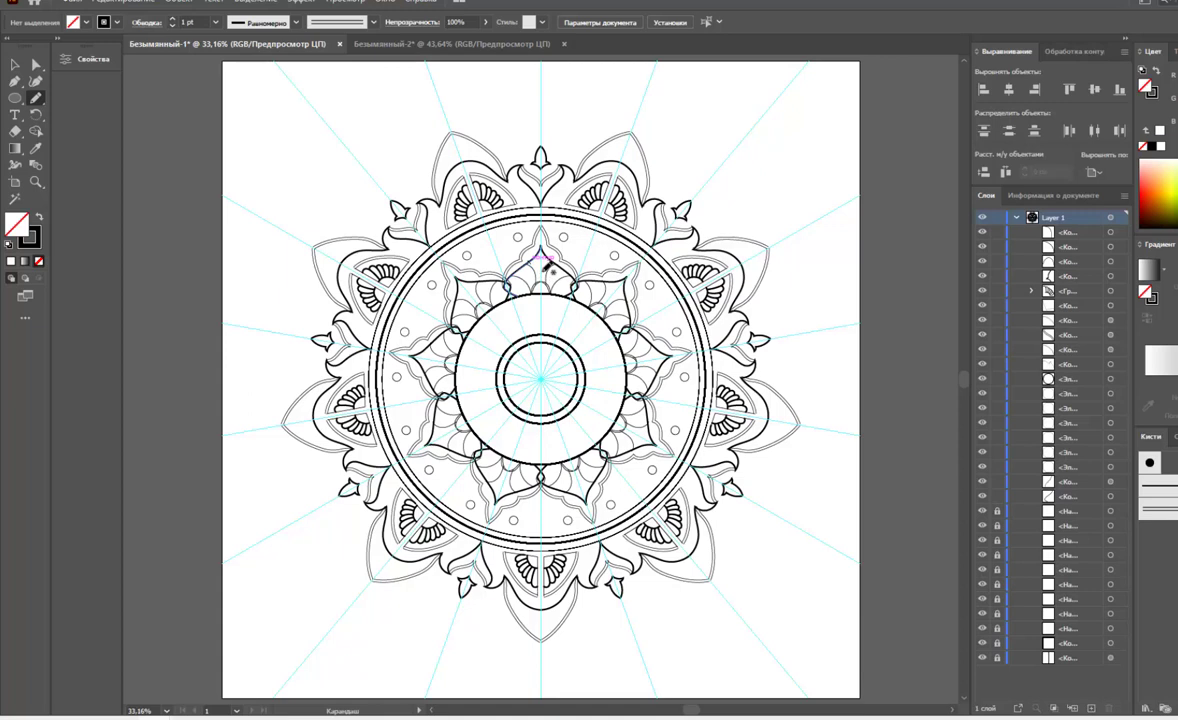
pyautogui.moveTo(460, 236); pyautogui.dragTo(474, 250)
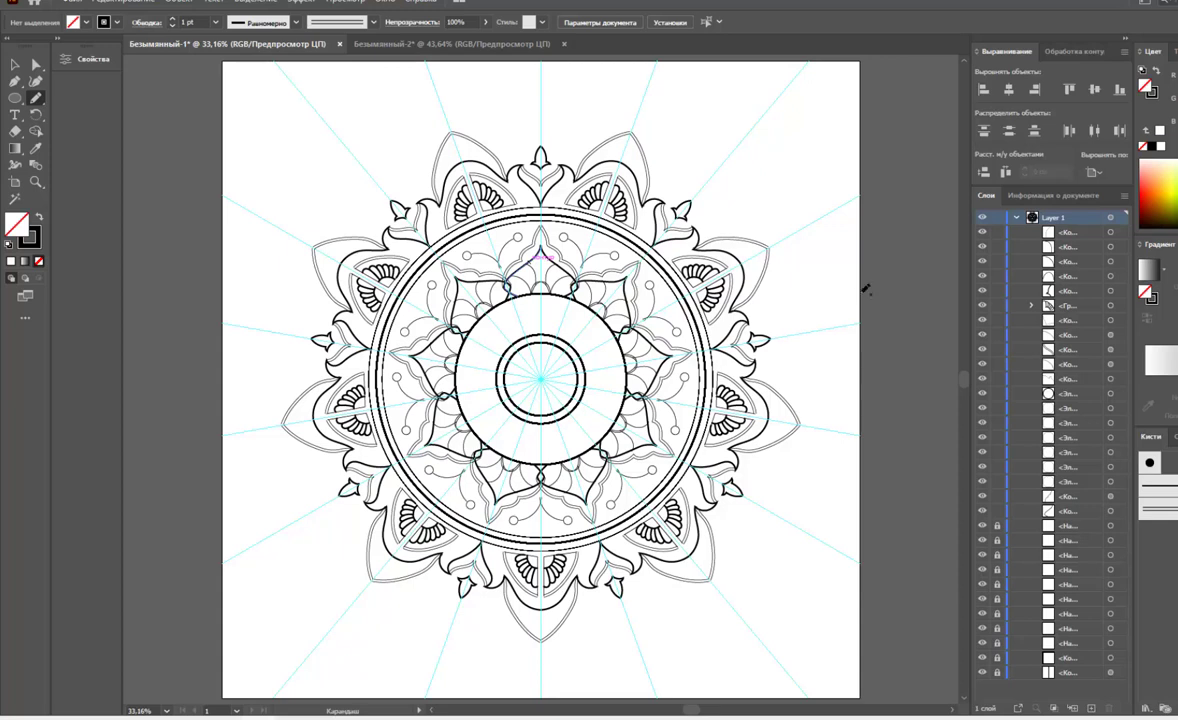
pyautogui.click(450, 44)
# - Draw a small solid black dot and duplicate it into a vertical column of dots
pyautogui.press('l')
pyautogui.moveTo(400, 171); pyautogui.dragTo(413, 176)
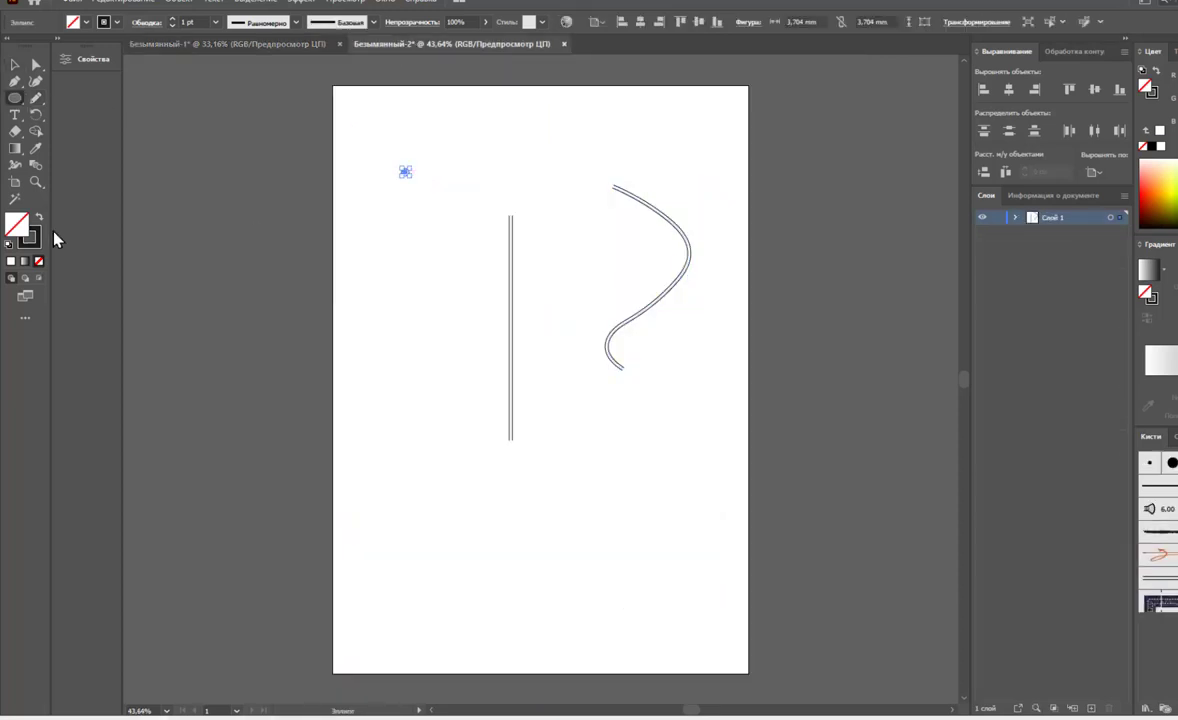
pyautogui.hotkey('shift', 'x')
pyautogui.click(665, 274)
pyautogui.press('Escape')
pyautogui.press('v')
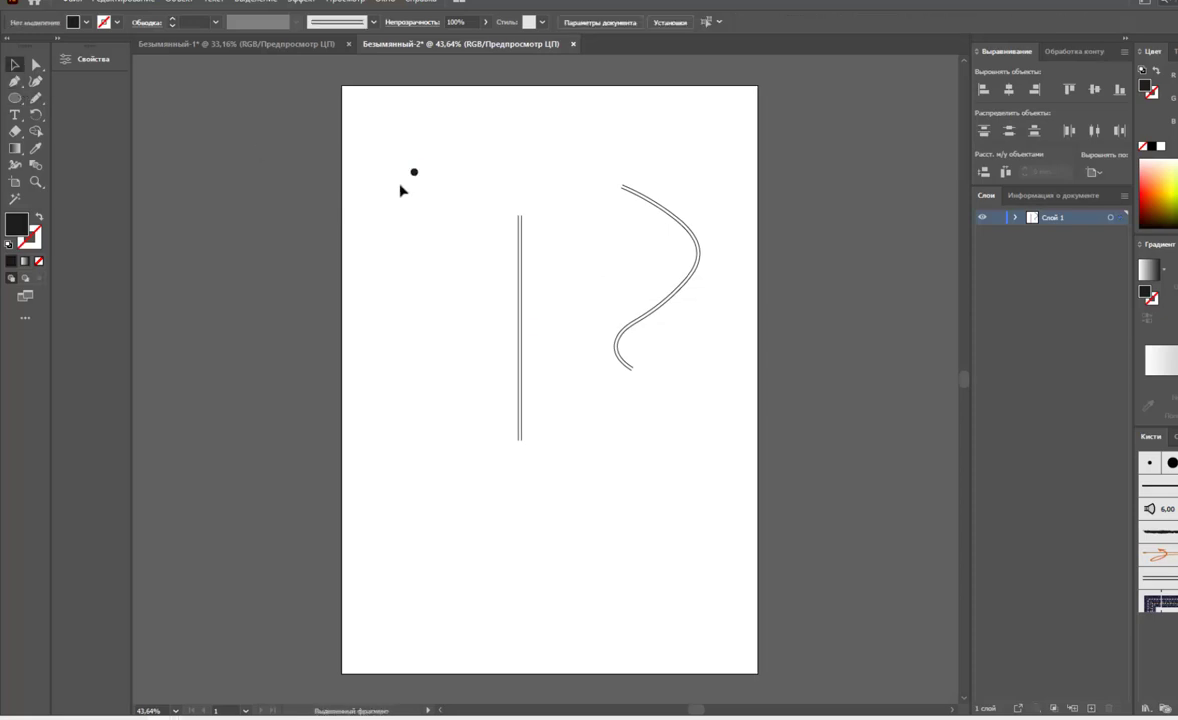
pyautogui.hotkey('ctrl', 'd')
pyautogui.hotkey('ctrl', 'd')
pyautogui.hotkey('ctrl', 'd')
pyautogui.moveTo(414, 172); pyautogui.dragTo(367, 340)
pyautogui.hotkey('ctrl', 'd')
pyautogui.hotkey('ctrl', 'd')
pyautogui.hotkey('ctrl', 'd')
pyautogui.moveTo(421, 218); pyautogui.dragTo(421, 326)
pyautogui.moveTo(449, 160); pyautogui.dragTo(380, 390)
# - Turn the dot column into an Art Brush and apply it to a copy of the S-curve
pyautogui.moveTo(429, 260); pyautogui.dragTo(1160, 500)
pyautogui.click(617, 443)
pyautogui.click(637, 490)
pyautogui.click(786, 550)
pyautogui.moveTo(639, 326); pyautogui.dragTo(667, 511)
pyautogui.click(1160, 600)
# - Set the dotted brush to scale proportionally and update the strokes using it
pyautogui.doubleClick(1160, 600)
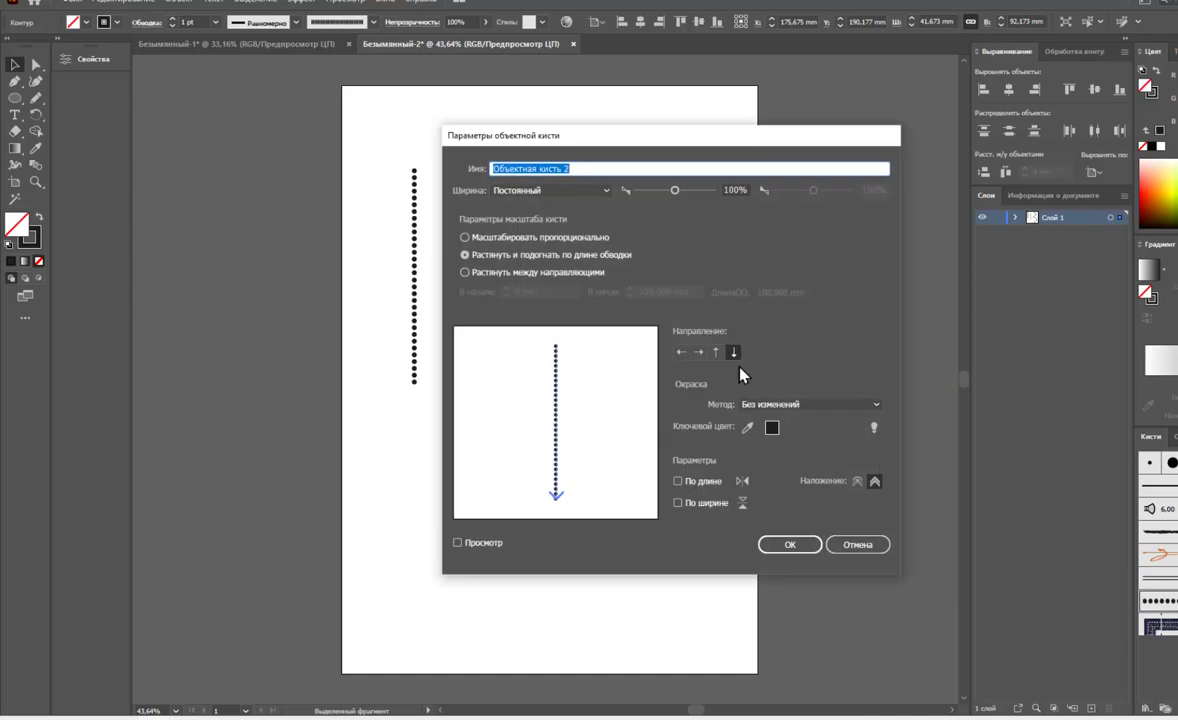
pyautogui.click(510, 274)
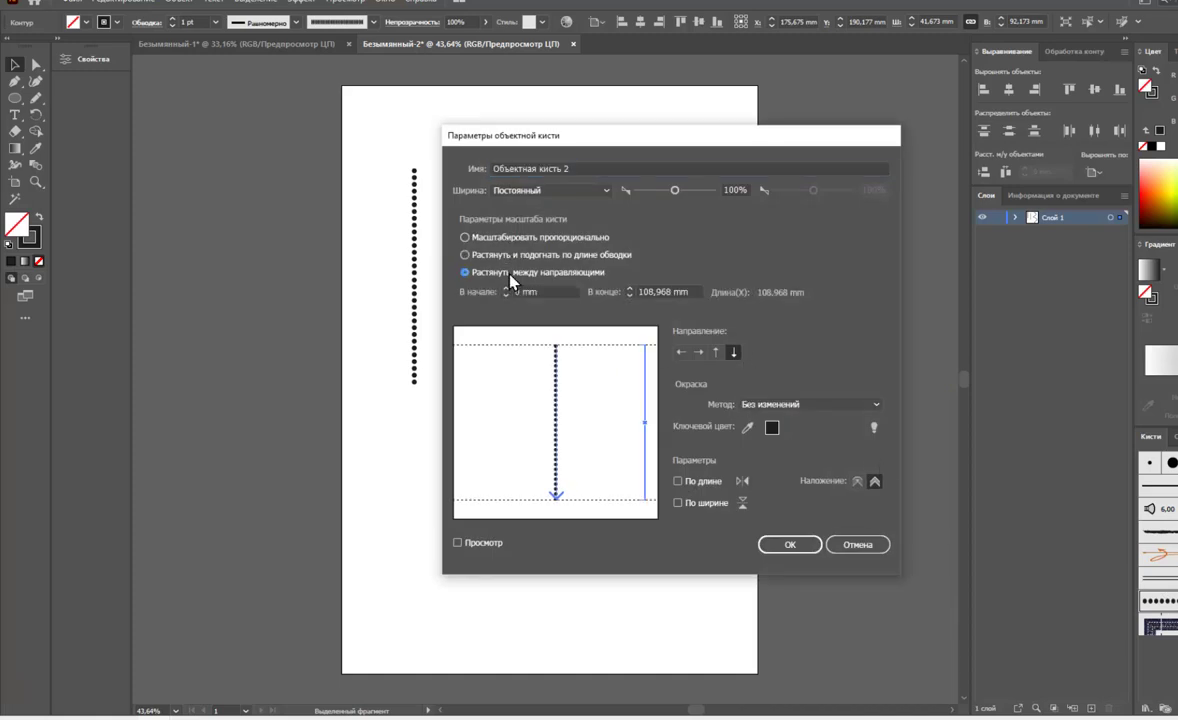
pyautogui.click(464, 237)
pyautogui.click(789, 545)
pyautogui.click(620, 380)
# - Delete the central dotted group from the mandala and select the dotted curve
pyautogui.click(300, 44)
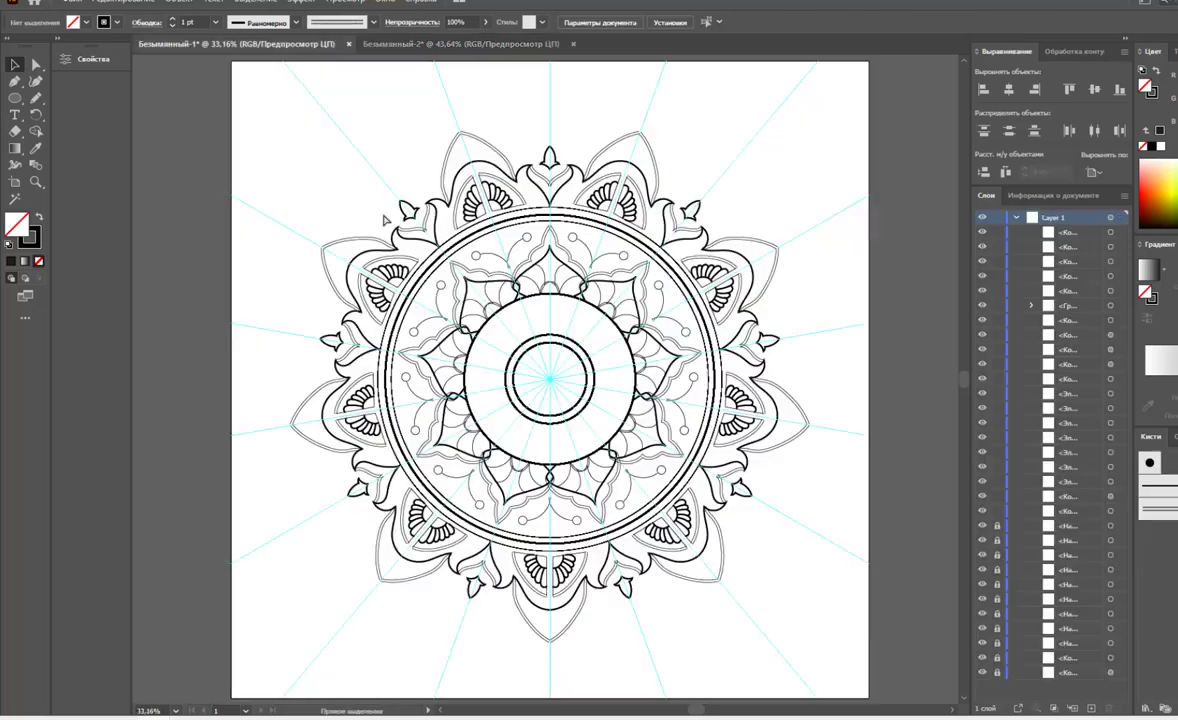
pyautogui.click(480, 326)
pyautogui.click(551, 380)
pyautogui.press('Delete')
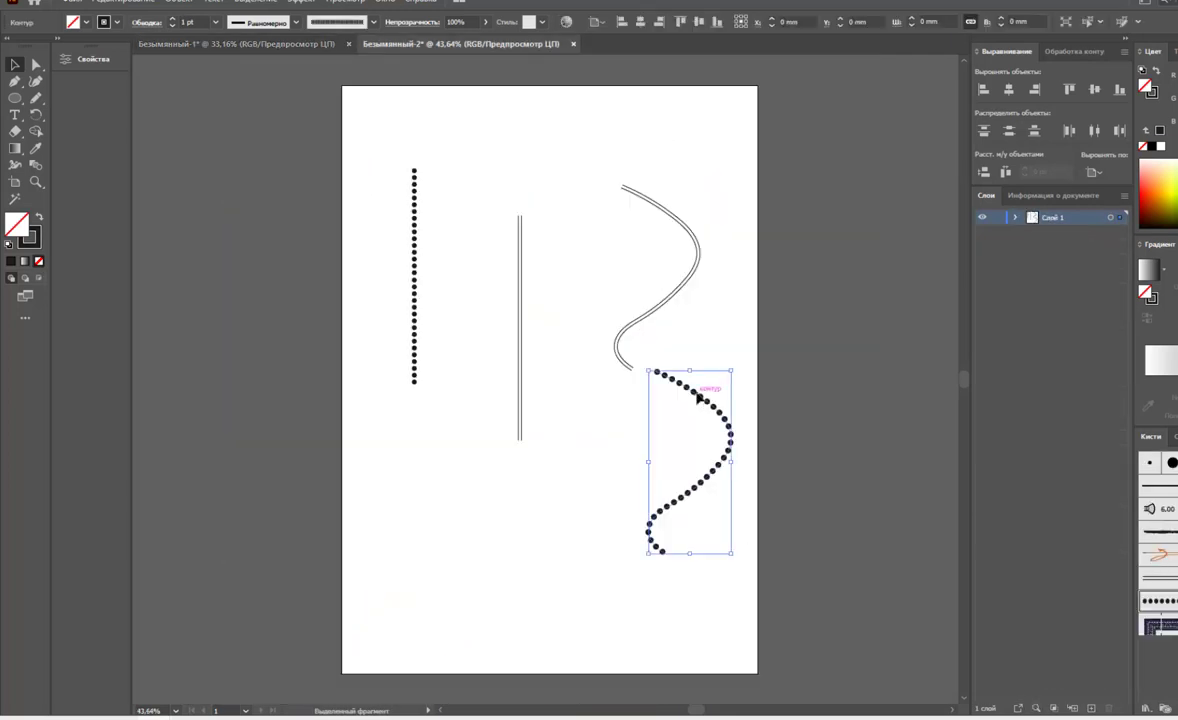
pyautogui.click(699, 398)
pyautogui.click(236, 44)
# - Undo the pasted dotted curve and set the double-line ring's stroke to 0.25 pt
pyautogui.hotkey('ctrl', 'v')
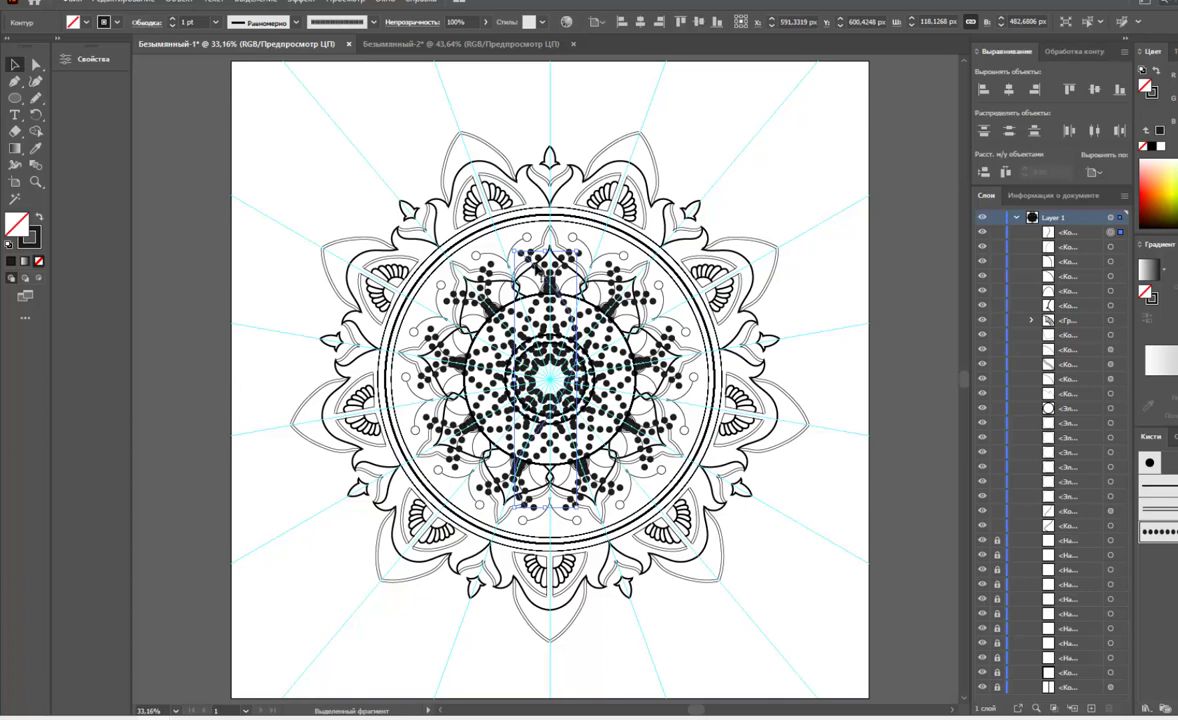
pyautogui.hotkey('ctrl', 'z')
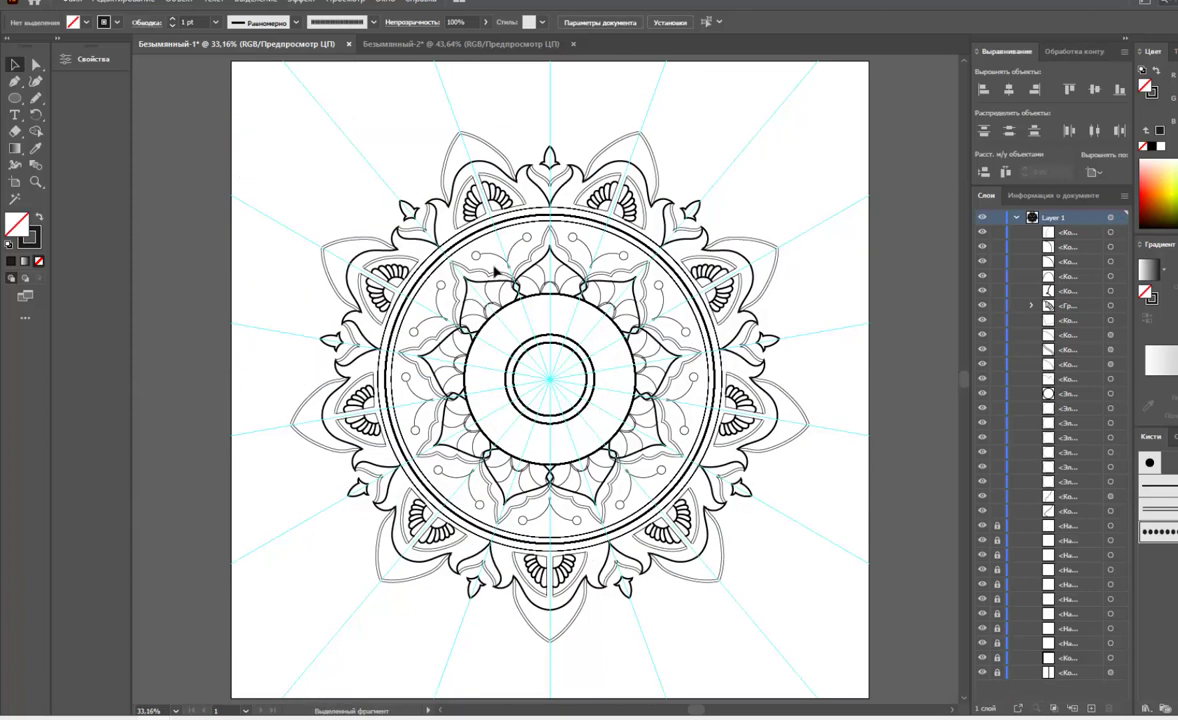
pyautogui.click(710, 340)
pyautogui.click(216, 22)
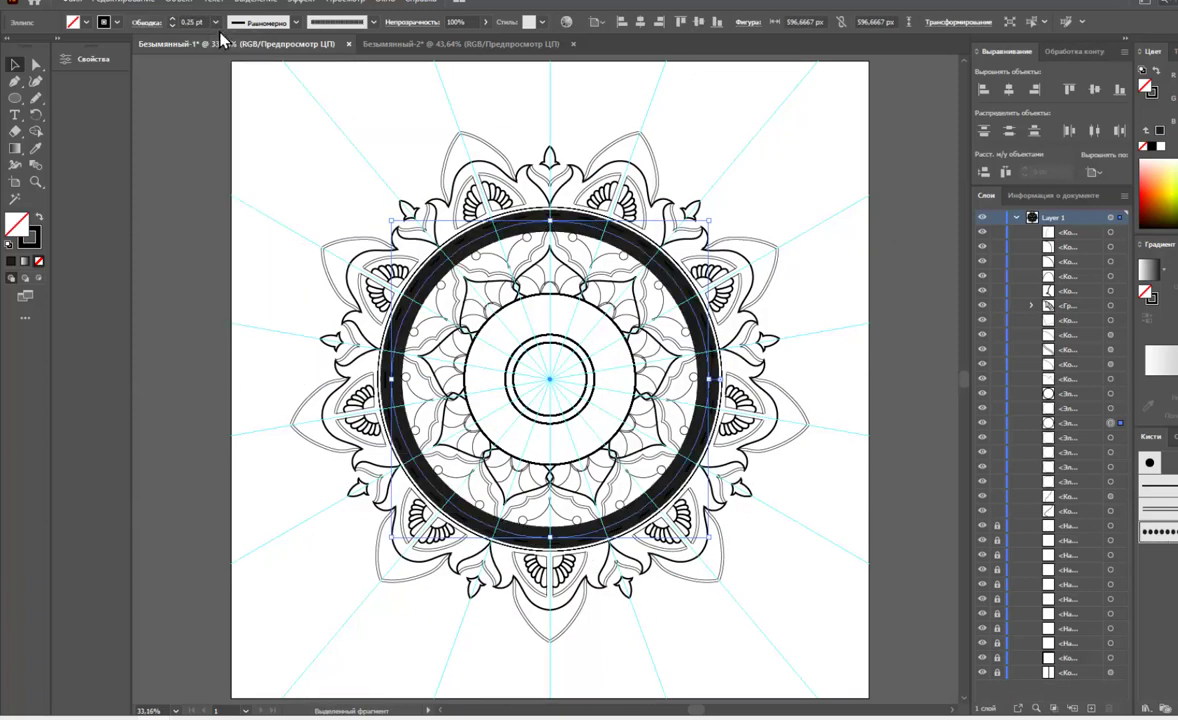
pyautogui.click(222, 38)
# - Edit the dotted brush to 87% width, stretched between guides, flipped along and across
pyautogui.doubleClick(1160, 532)
pyautogui.moveTo(688, 124); pyautogui.dragTo(898, 102)
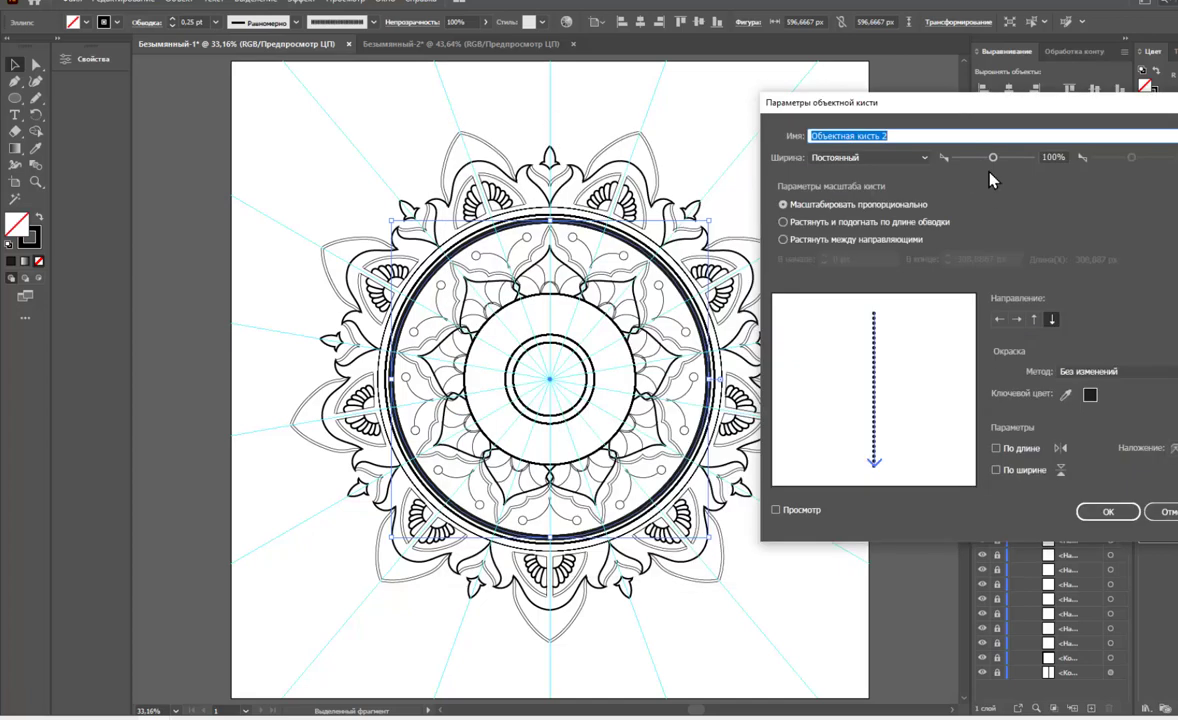
pyautogui.moveTo(1003, 158)
pyautogui.mouseDown()
pyautogui.moveTo(979, 157)
pyautogui.moveTo(993, 157)
pyautogui.mouseUp()
pyautogui.click(777, 510)
pyautogui.click(870, 222)
pyautogui.click(872, 240)
pyautogui.click(1019, 449)
pyautogui.click(1020, 469)
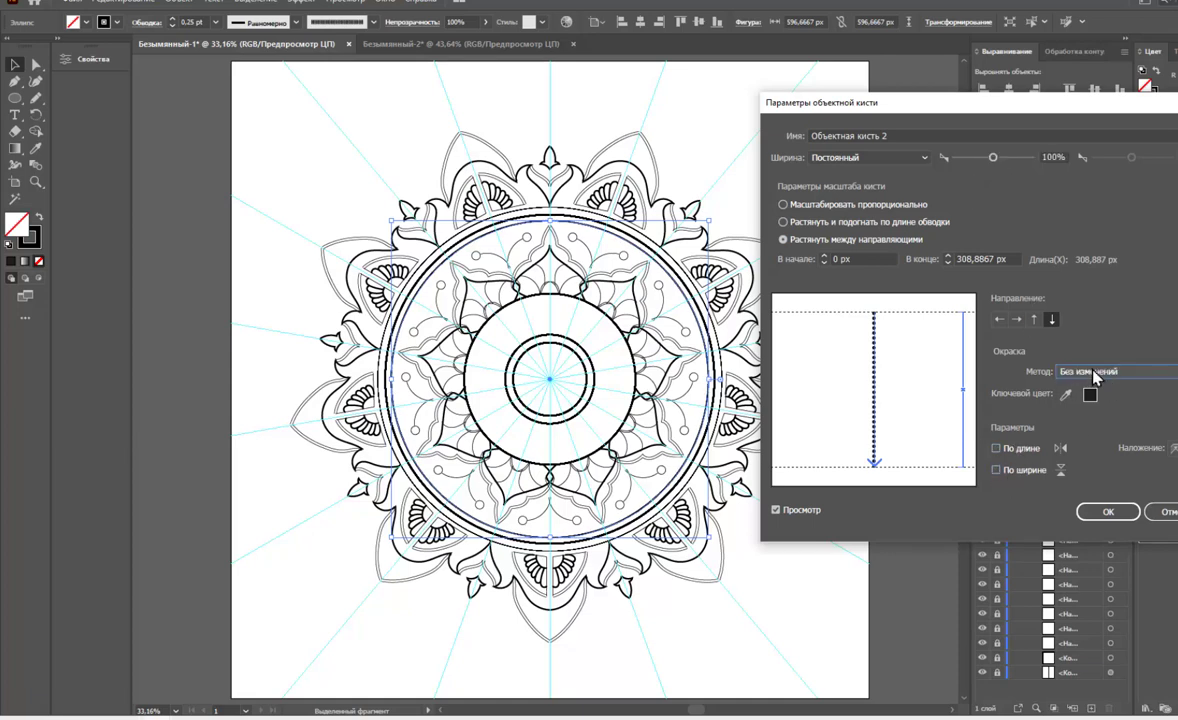
pyautogui.click(1108, 511)
pyautogui.click(876, 337)
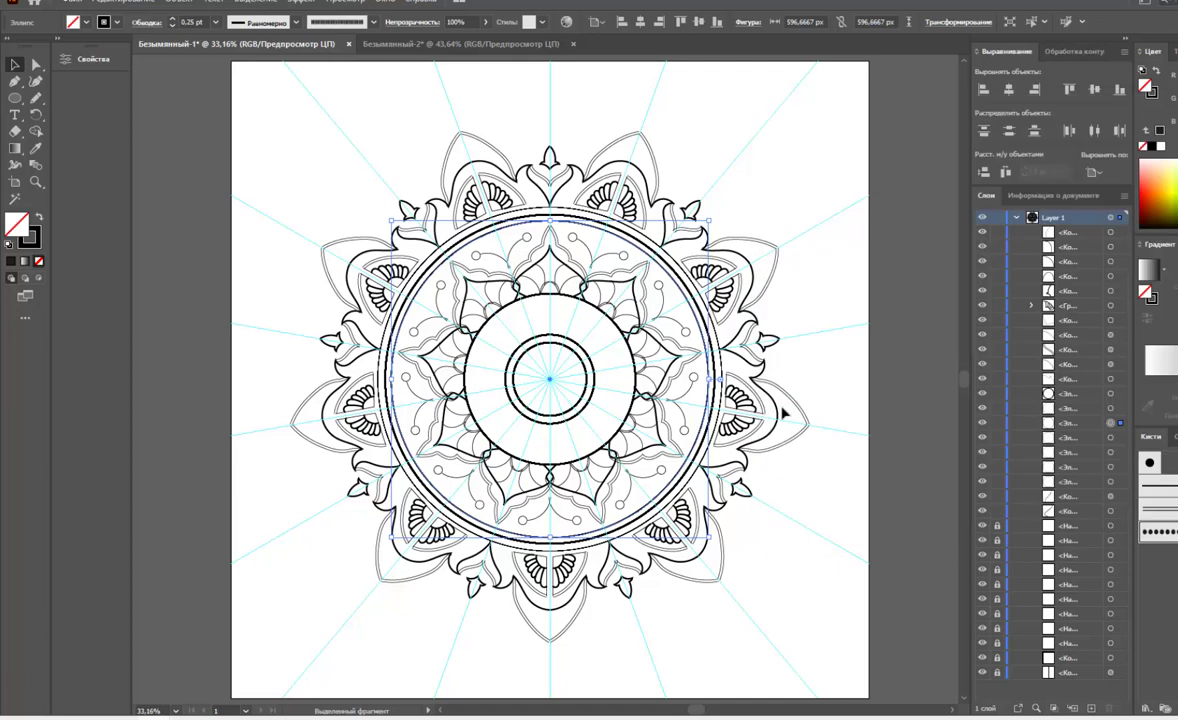
# - Try enlarging the ring and reapplying the dotted brush, then revert the ring to a plain stroke
pyautogui.moveTo(712, 378); pyautogui.dragTo(843, 373)
pyautogui.hotkey('ctrl', 'z')
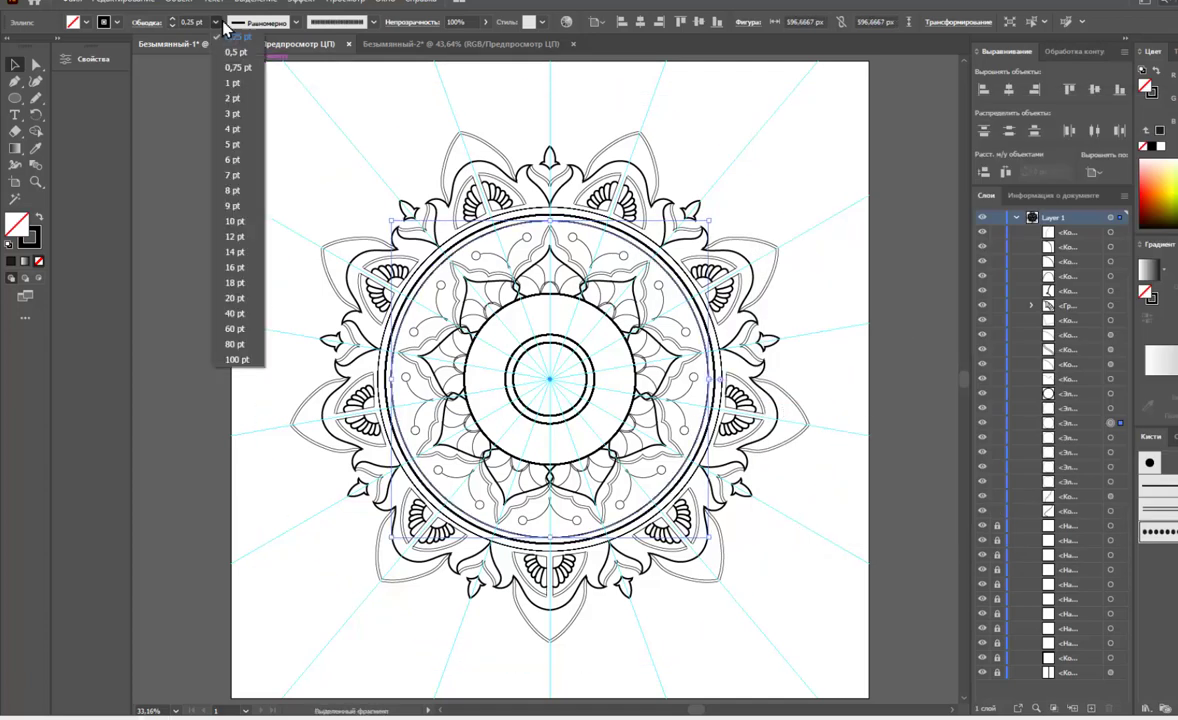
pyautogui.doubleClick(1158, 531)
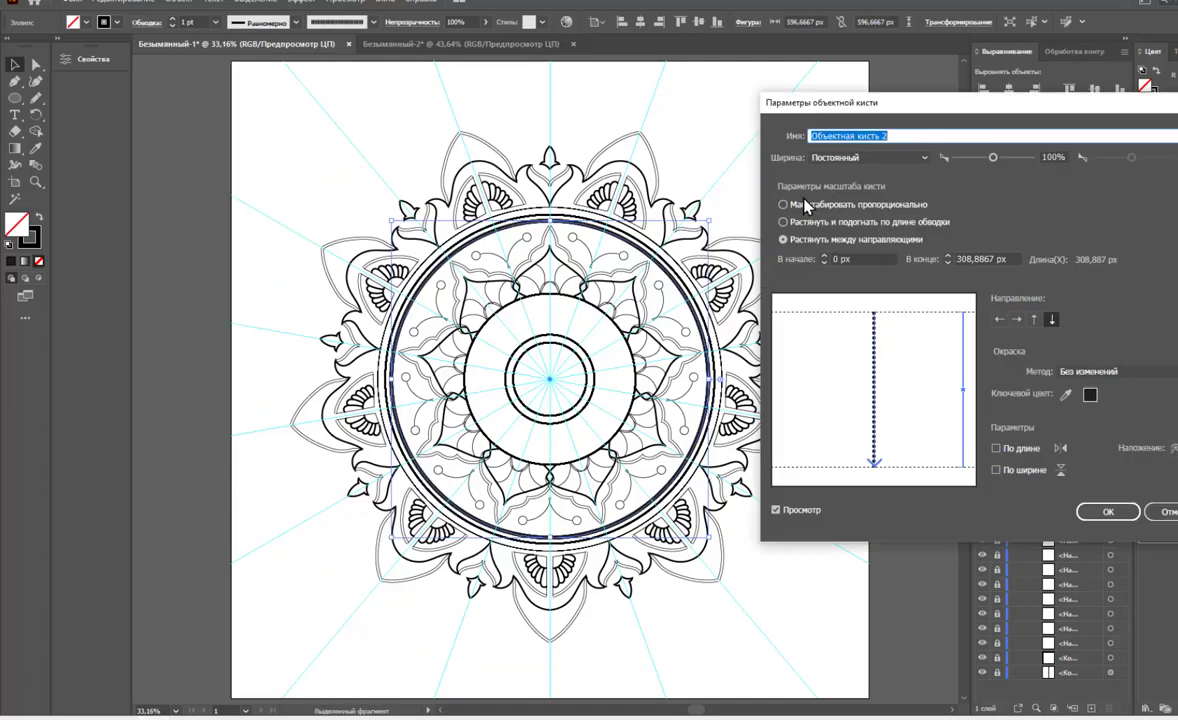
pyautogui.click(1108, 511)
pyautogui.click(890, 337)
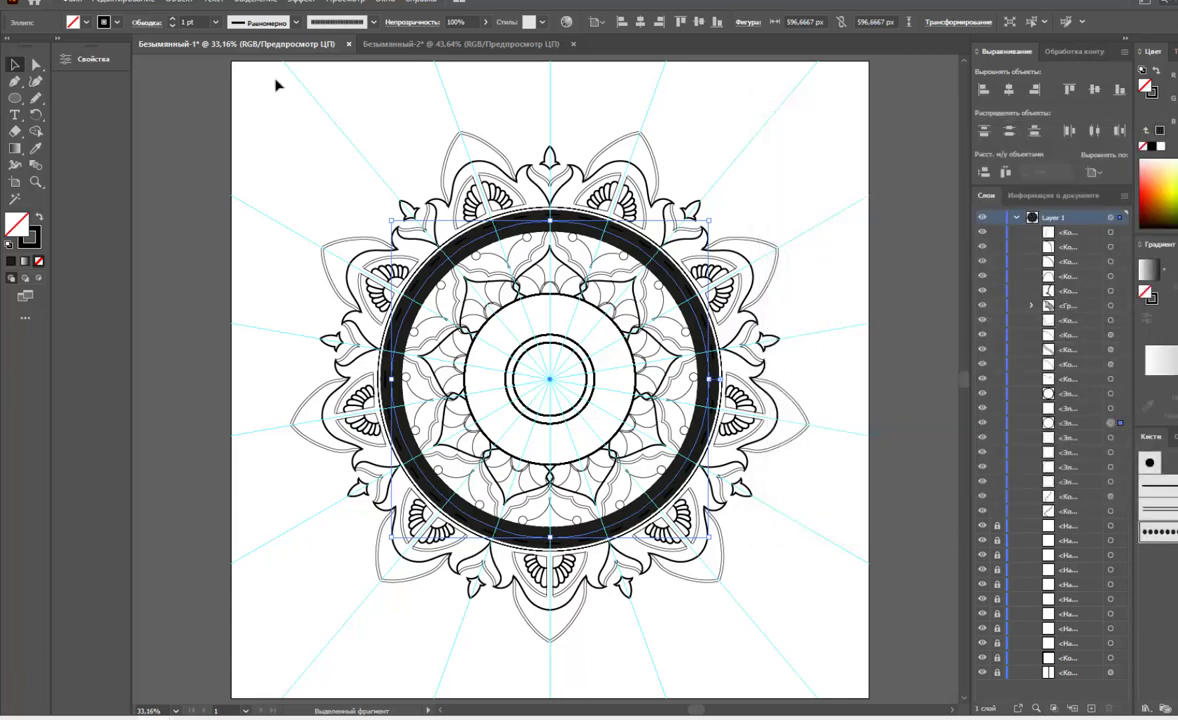
pyautogui.hotkey('ctrl', 'z')
# - Give the ring a 1 pt dashed stroke with 1 pt dashes and a 12 pt gap
pyautogui.click(215, 22)
pyautogui.click(213, 83)
pyautogui.click(147, 30)
pyautogui.click(44, 118)
pyautogui.write('1')
pyautogui.press('Tab')
pyautogui.write('1')
pyautogui.press('Return')
pyautogui.click(42, 136)
pyautogui.write('12')
pyautogui.press('Return')
# - Raise the ring stroke to 6 pt and tune the dashes to 1 pt with a 4 pt gap
pyautogui.press('Up')
pyautogui.click(42, 136)
pyautogui.write('5')
pyautogui.press('Return')
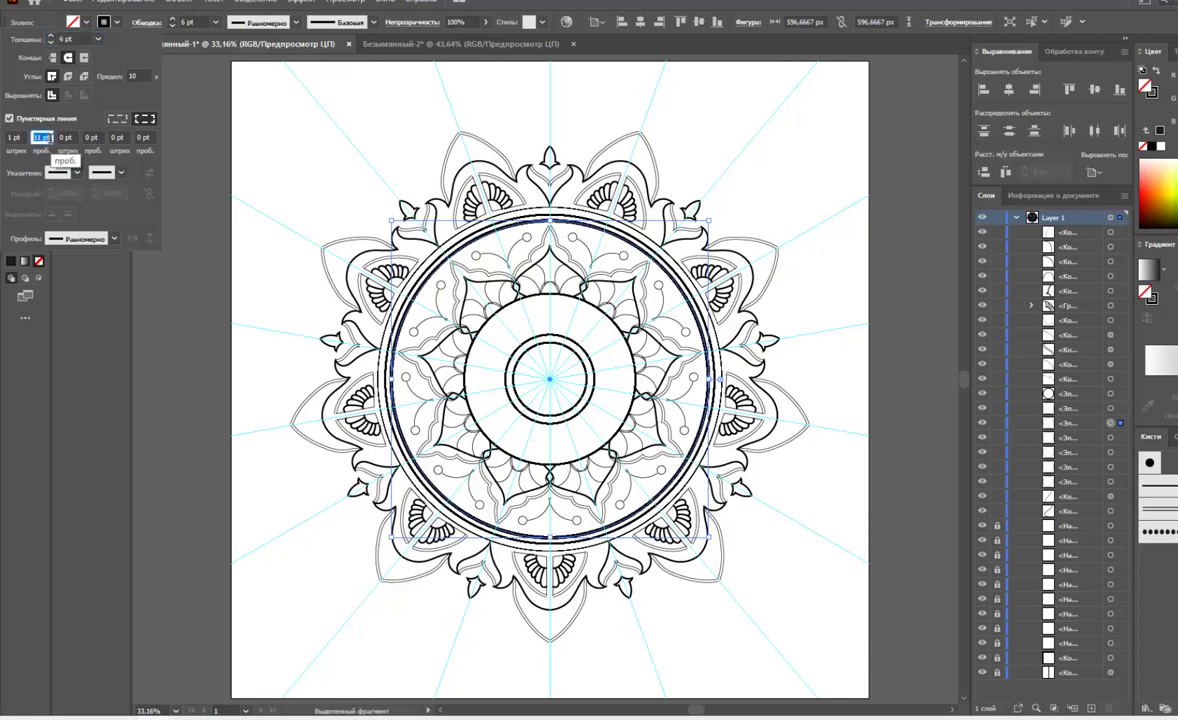
pyautogui.write('15')
pyautogui.click(65, 137)
pyautogui.click(14, 137)
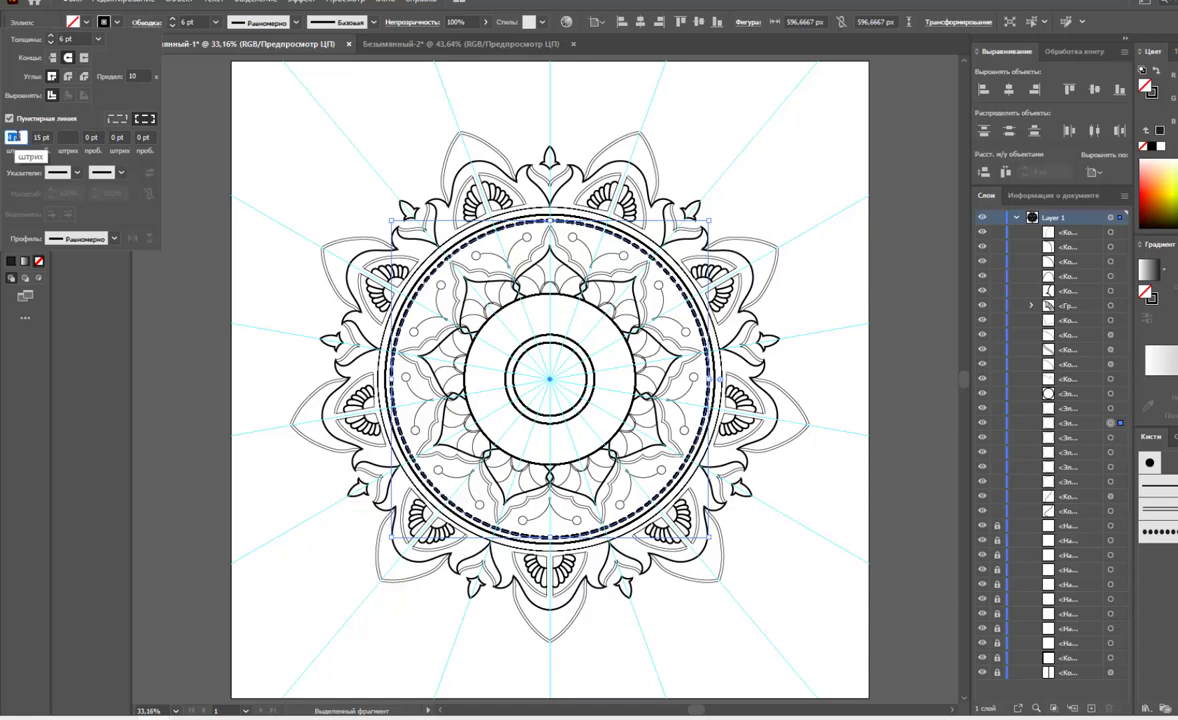
pyautogui.write('2')
pyautogui.press('Return')
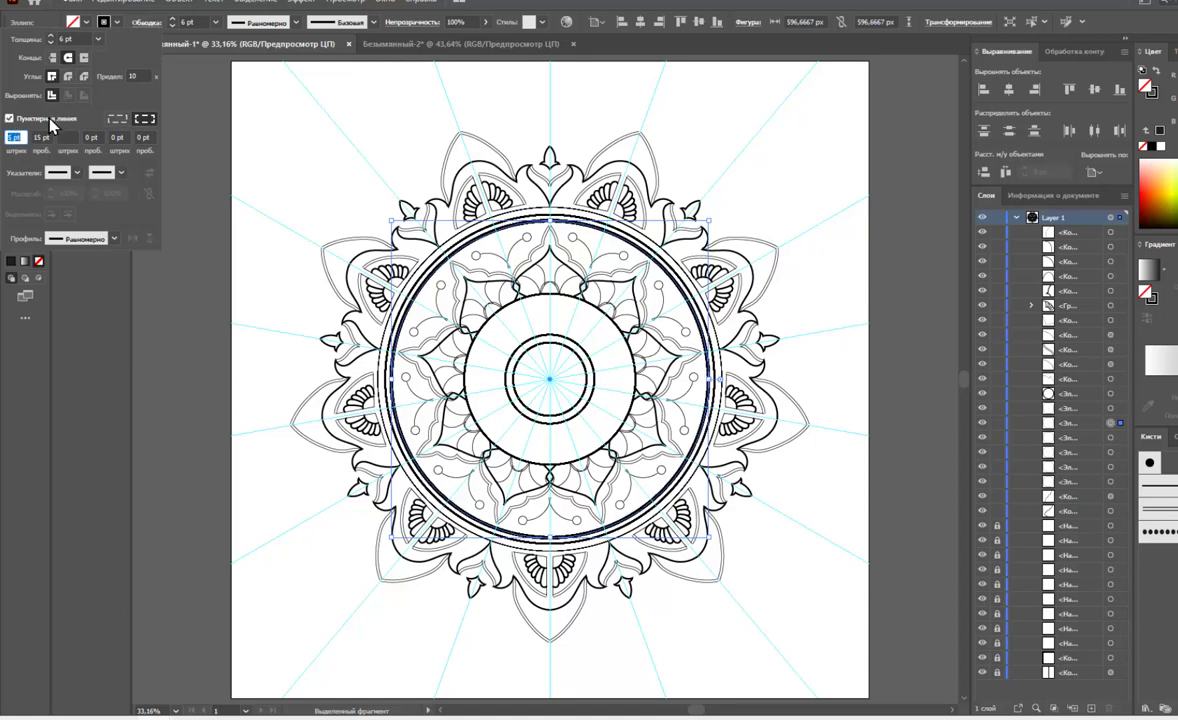
pyautogui.click(40, 137)
pyautogui.write('4')
pyautogui.click(14, 137)
pyautogui.write('1')
pyautogui.click(40, 137)
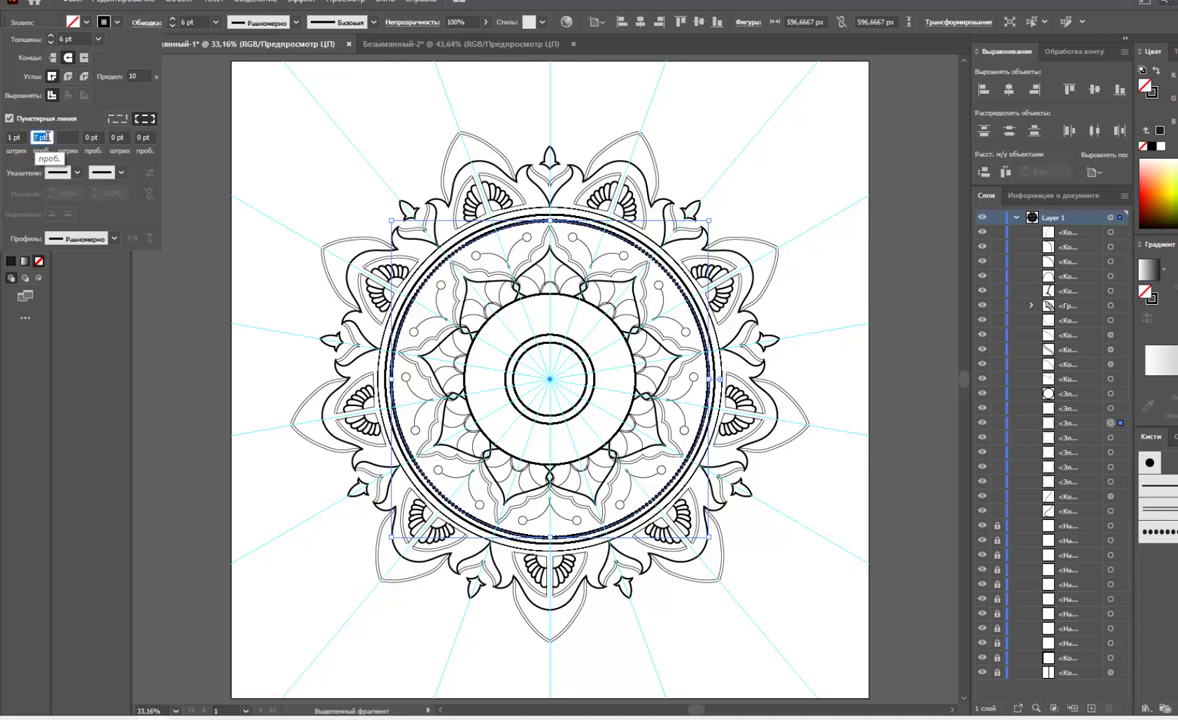
# - Scale a copy of the dotted ring outward into a large dashed border around the mandala
pyautogui.click(167, 146)
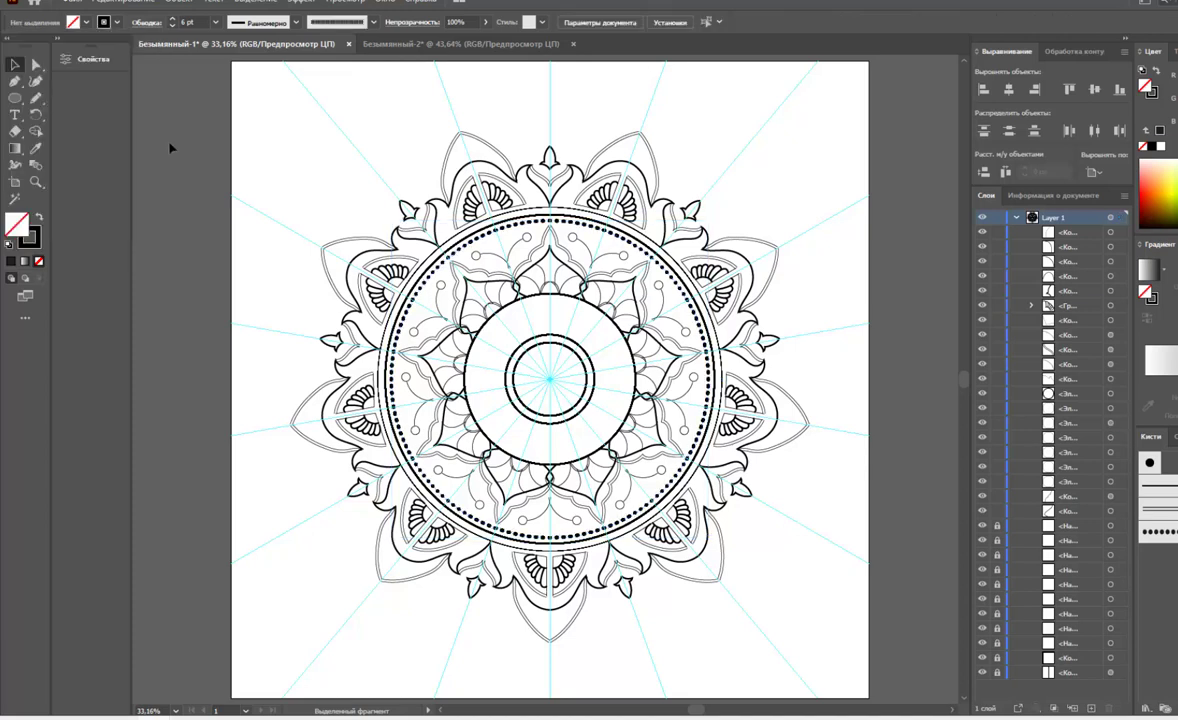
pyautogui.click(532, 216)
pyautogui.moveTo(708, 220)
pyautogui.mouseDown()
pyautogui.moveTo(752, 195)
pyautogui.moveTo(829, 113)
pyautogui.mouseUp()
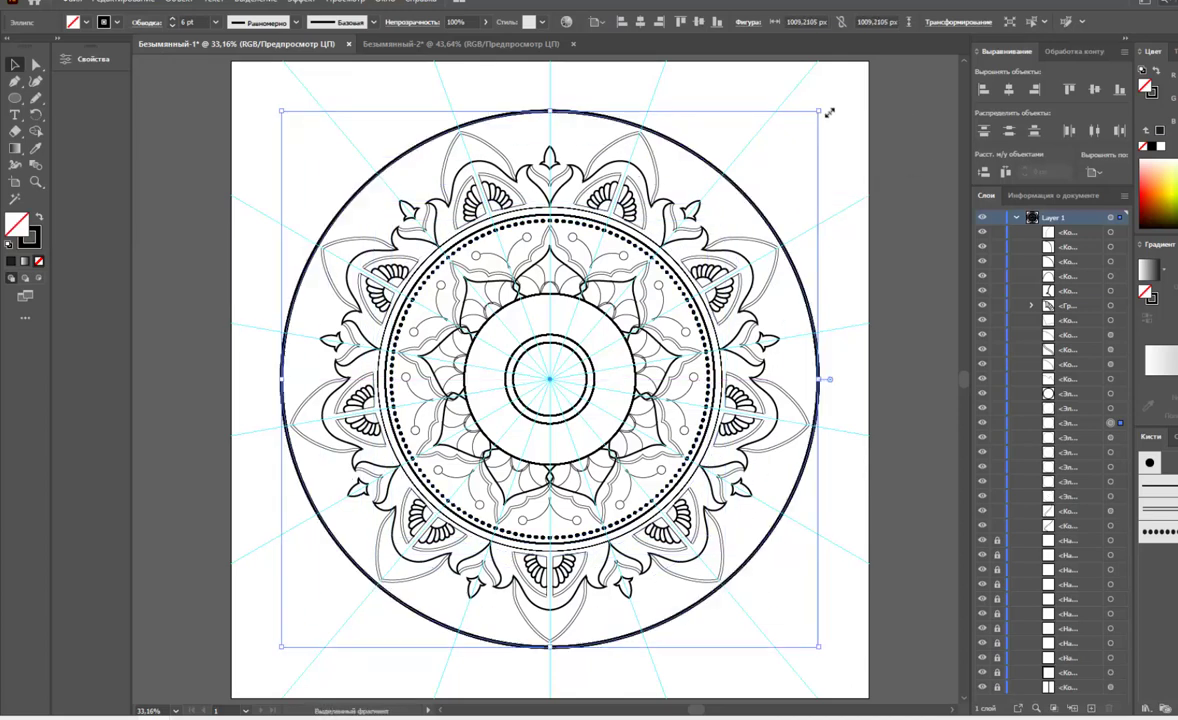
pyautogui.click(147, 36)
pyautogui.click(40, 126)
pyautogui.click(168, 133)
# - Shrink a ring around the central circles and give it 0 pt dashes with a 6 pt gap
pyautogui.click(526, 228)
pyautogui.moveTo(712, 216); pyautogui.dragTo(634, 296)
pyautogui.click(147, 22)
pyautogui.click(40, 137)
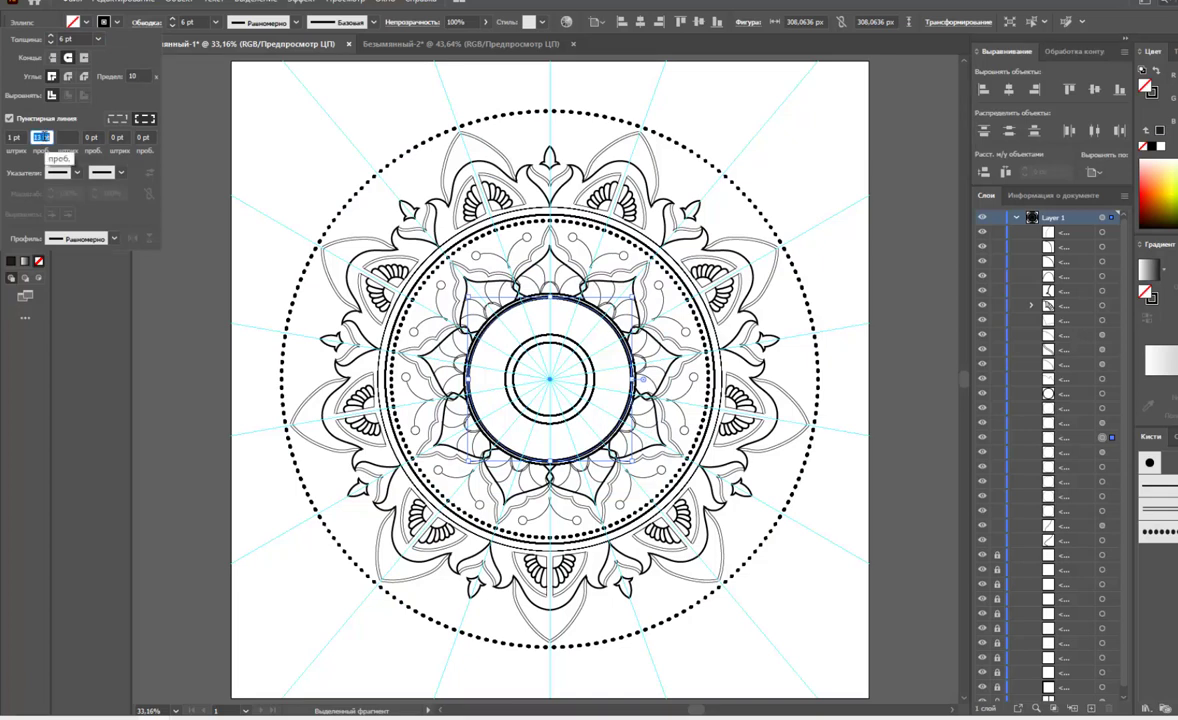
pyautogui.write('6')
pyautogui.press('Return')
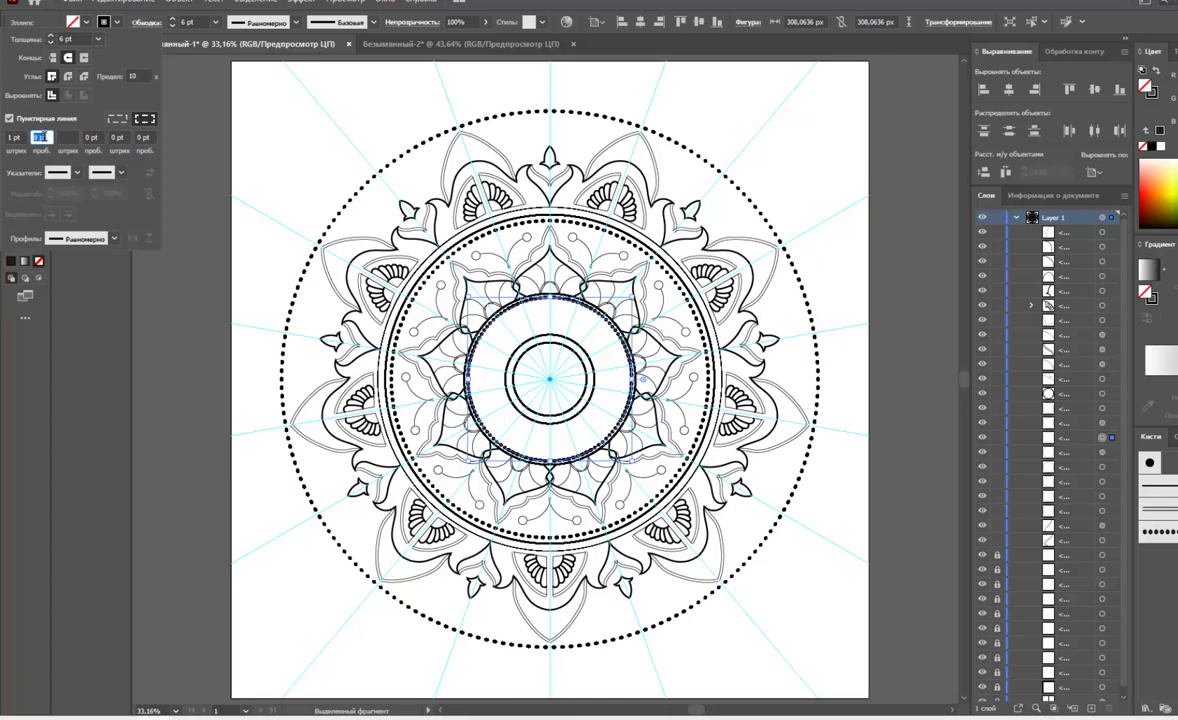
pyautogui.click(14, 137)
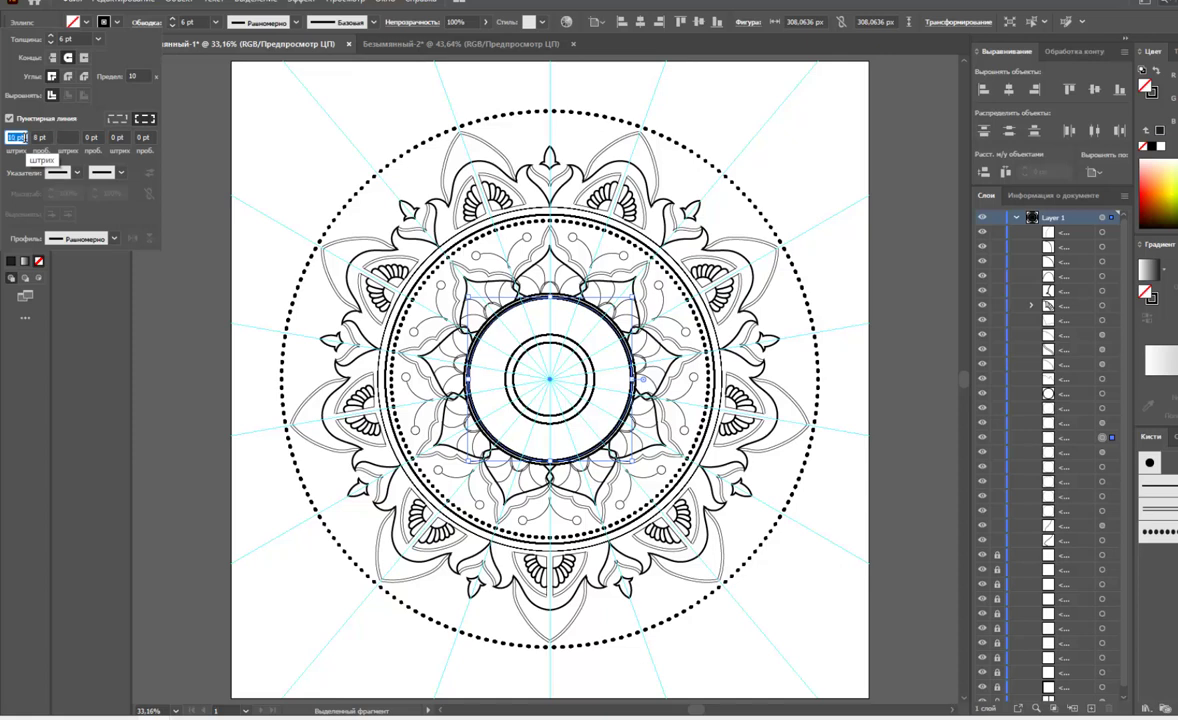
pyautogui.write('0')
pyautogui.press('Tab')
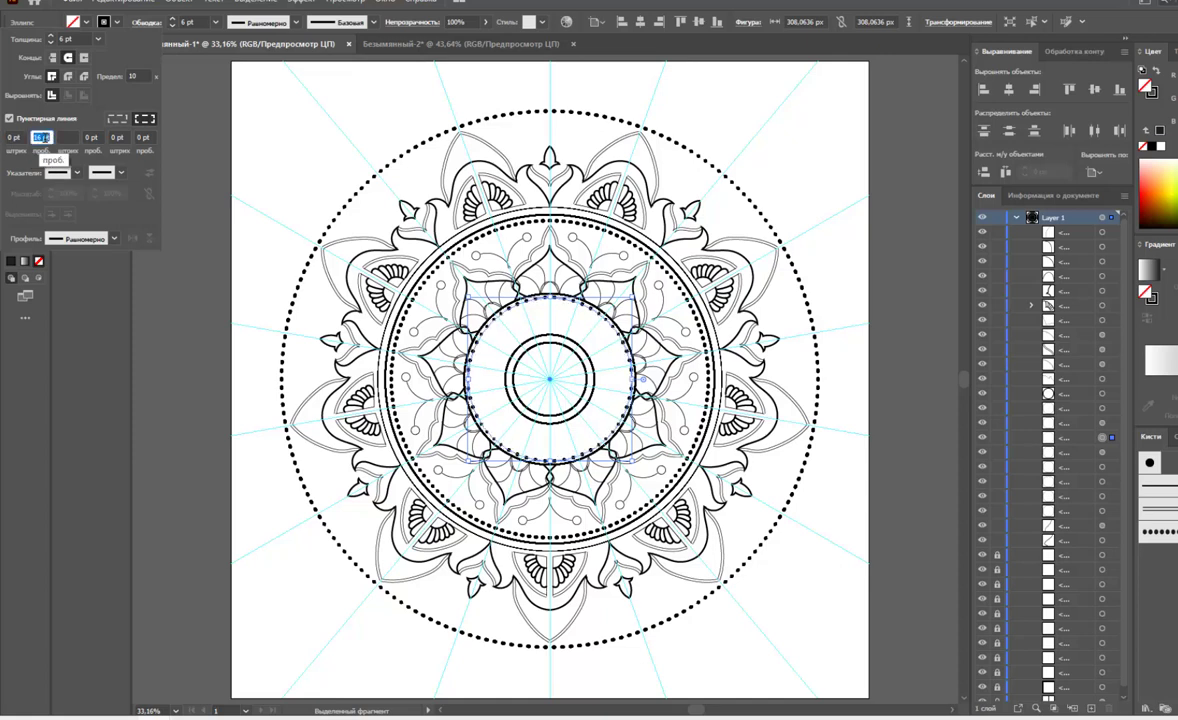
pyautogui.press('Return')
pyautogui.click(458, 210)
# - Create an Offset Path outline around the top spire tip
pyautogui.click(539, 180)
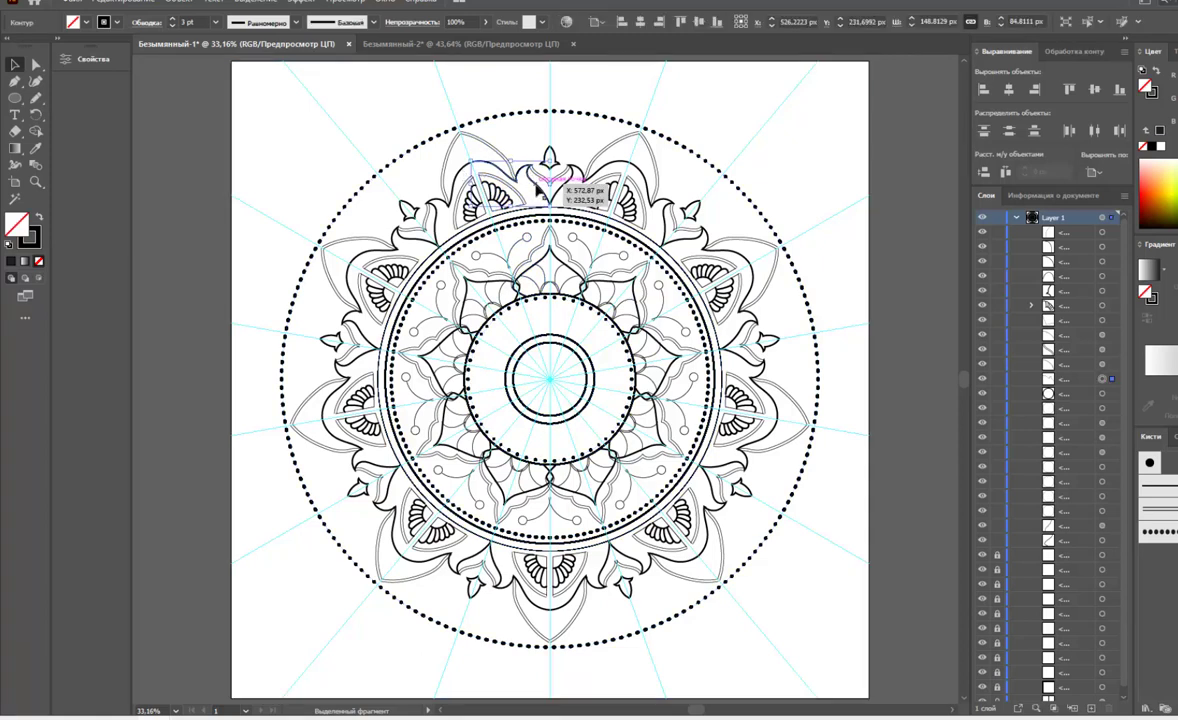
pyautogui.click(546, 155)
pyautogui.click(178, 3)
pyautogui.moveTo(198, 331)
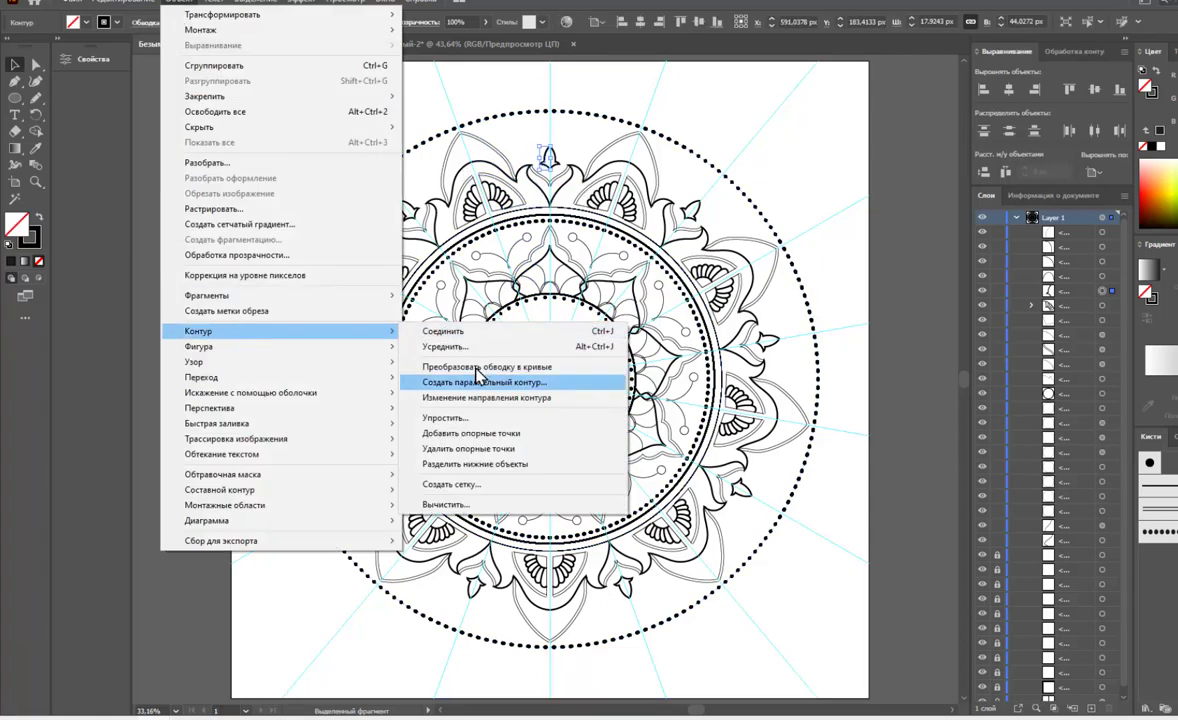
pyautogui.click(490, 382)
pyautogui.click(669, 394)
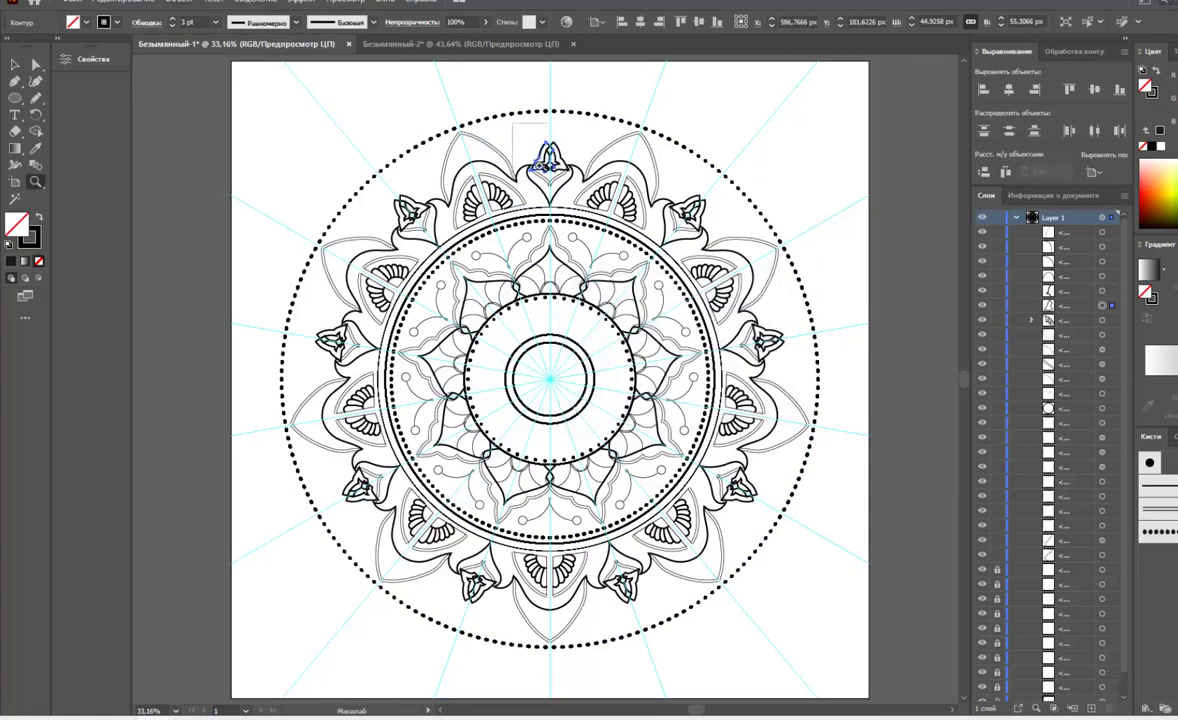
# - Delete the outline's inner paths and reshape its anchors into symmetric curls
pyautogui.moveTo(513, 118); pyautogui.dragTo(551, 210)
pyautogui.press('a')
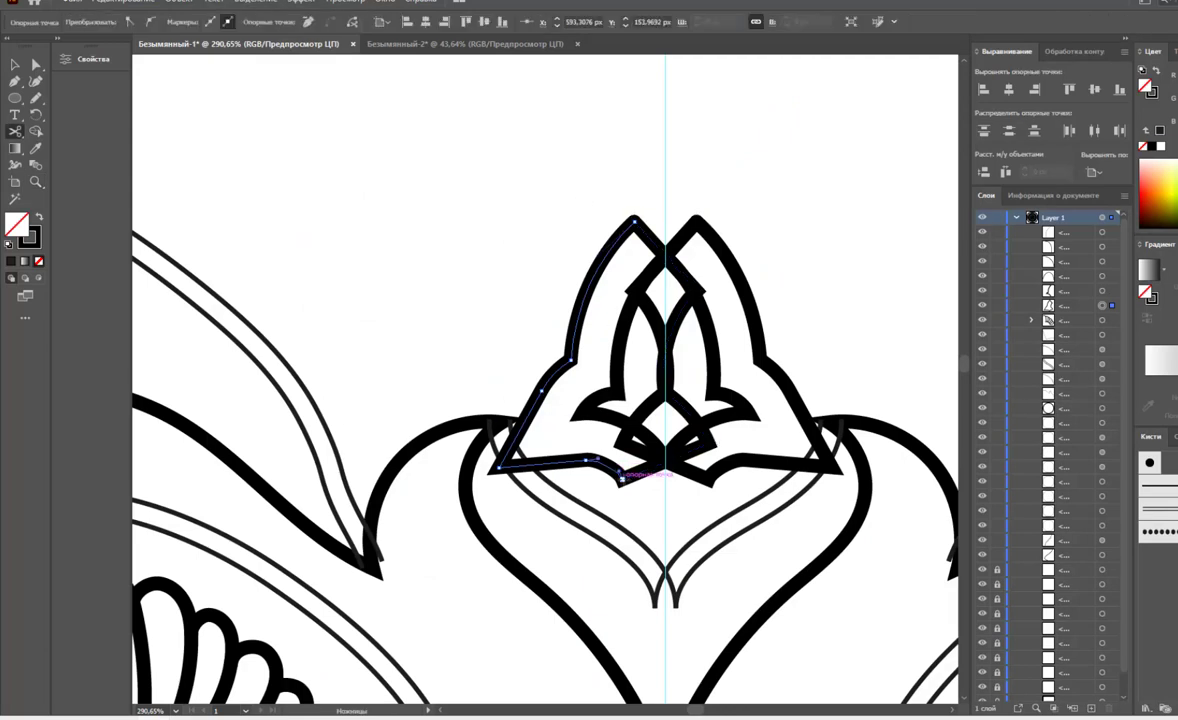
pyautogui.moveTo(657, 460); pyautogui.dragTo(500, 224)
pyautogui.press('Delete')
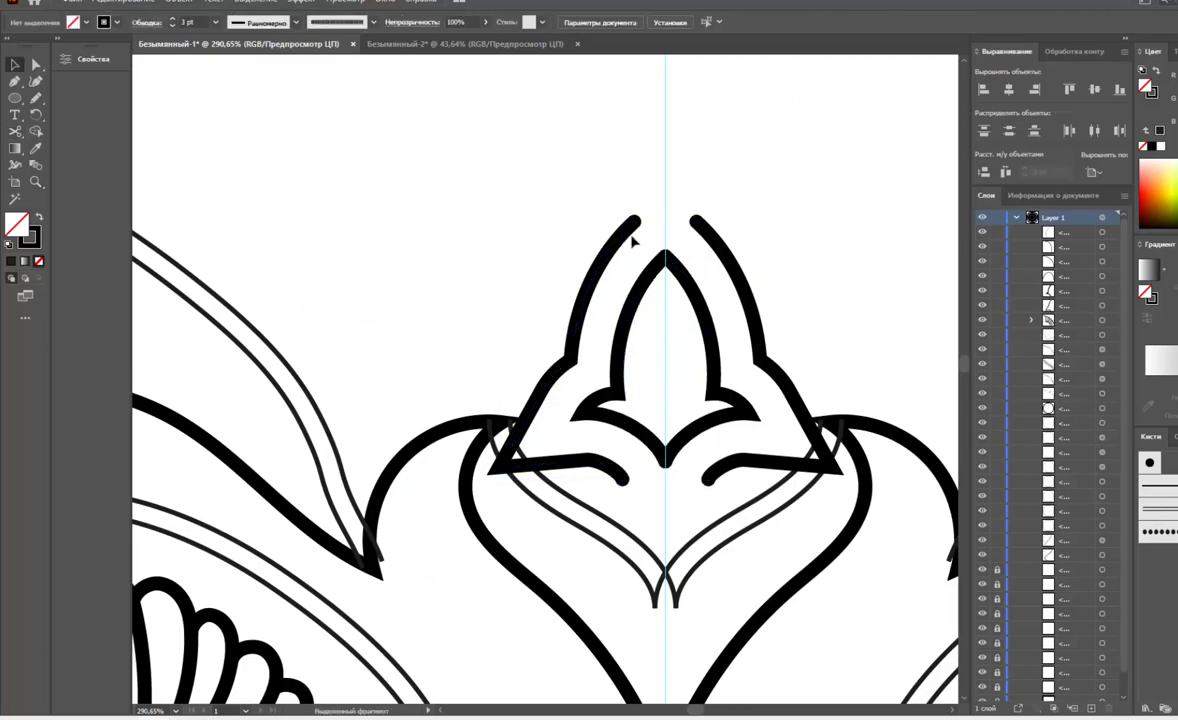
pyautogui.moveTo(639, 231); pyautogui.dragTo(663, 208)
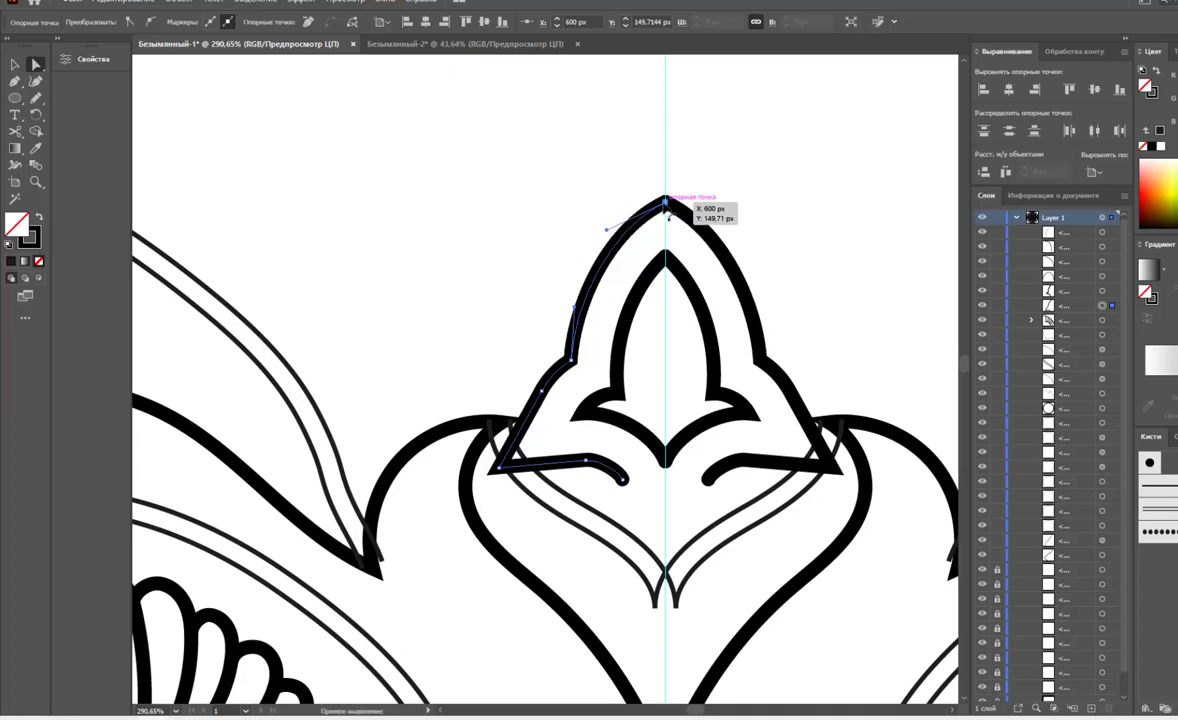
pyautogui.moveTo(622, 480); pyautogui.dragTo(650, 500)
pyautogui.click(569, 460)
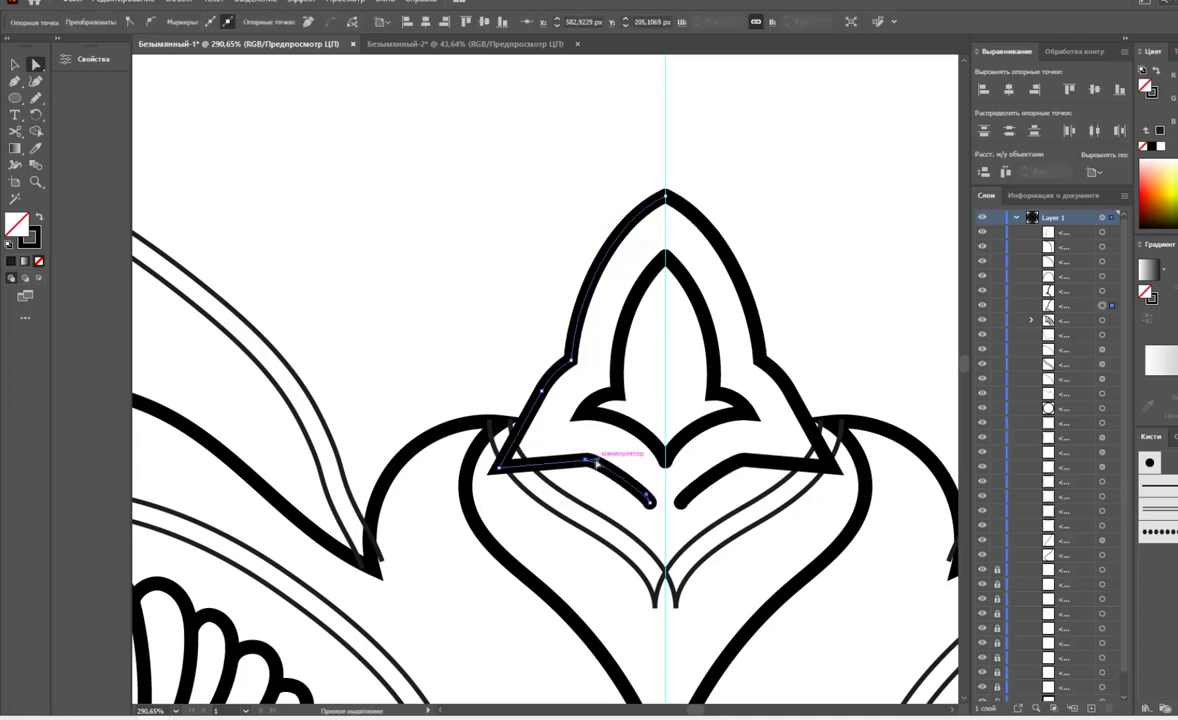
pyautogui.moveTo(498, 468)
pyautogui.mouseDown()
pyautogui.moveTo(527, 444)
pyautogui.moveTo(541, 392)
pyautogui.mouseUp()
pyautogui.moveTo(536, 442); pyautogui.dragTo(537, 443)
# - Make the spire outline a dashed line with tighter dot spacing
pyautogui.press('v')
pyautogui.click(146, 21)
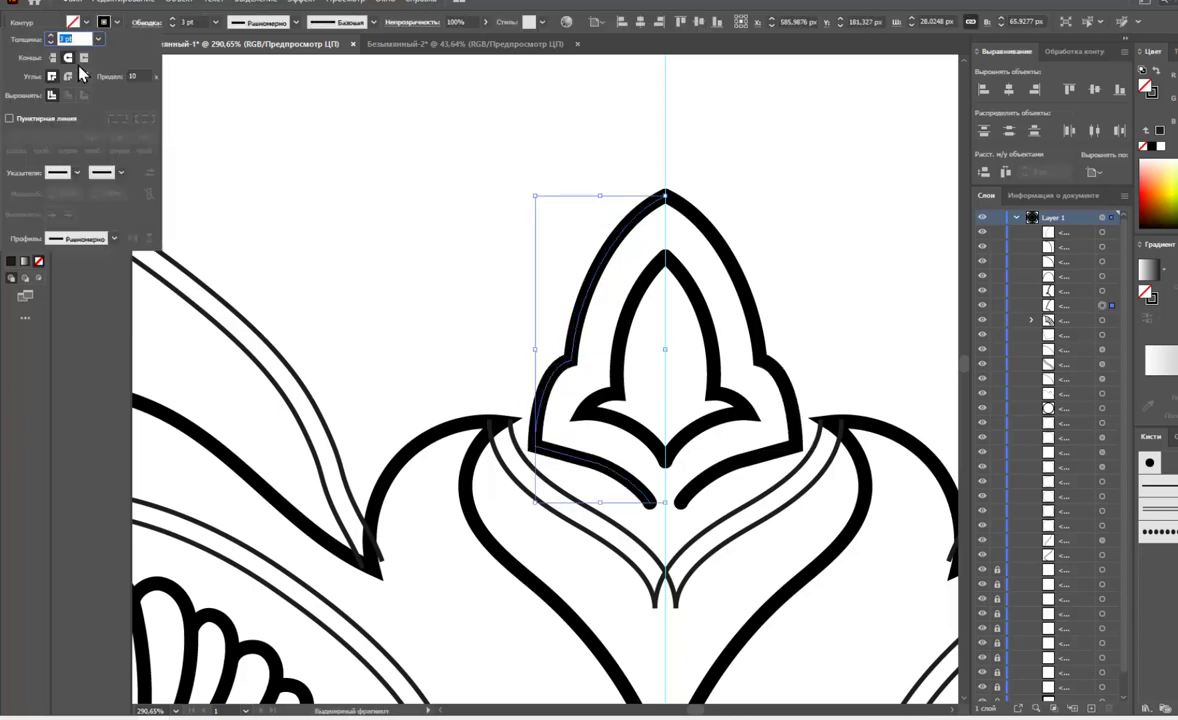
pyautogui.click(35, 120)
pyautogui.press('Tab')
pyautogui.press('Down')
pyautogui.press('Down')
pyautogui.press('Down')
pyautogui.press('Down')
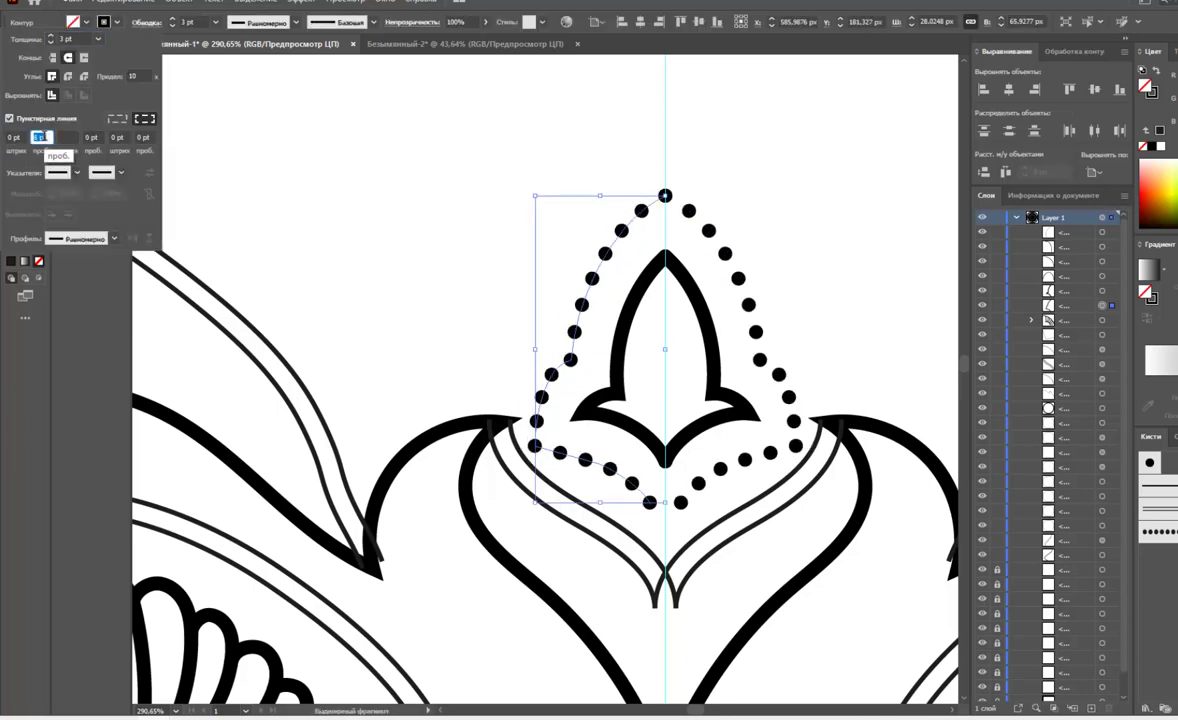
pyautogui.press('Return')
pyautogui.hotkey('ctrl', '0')
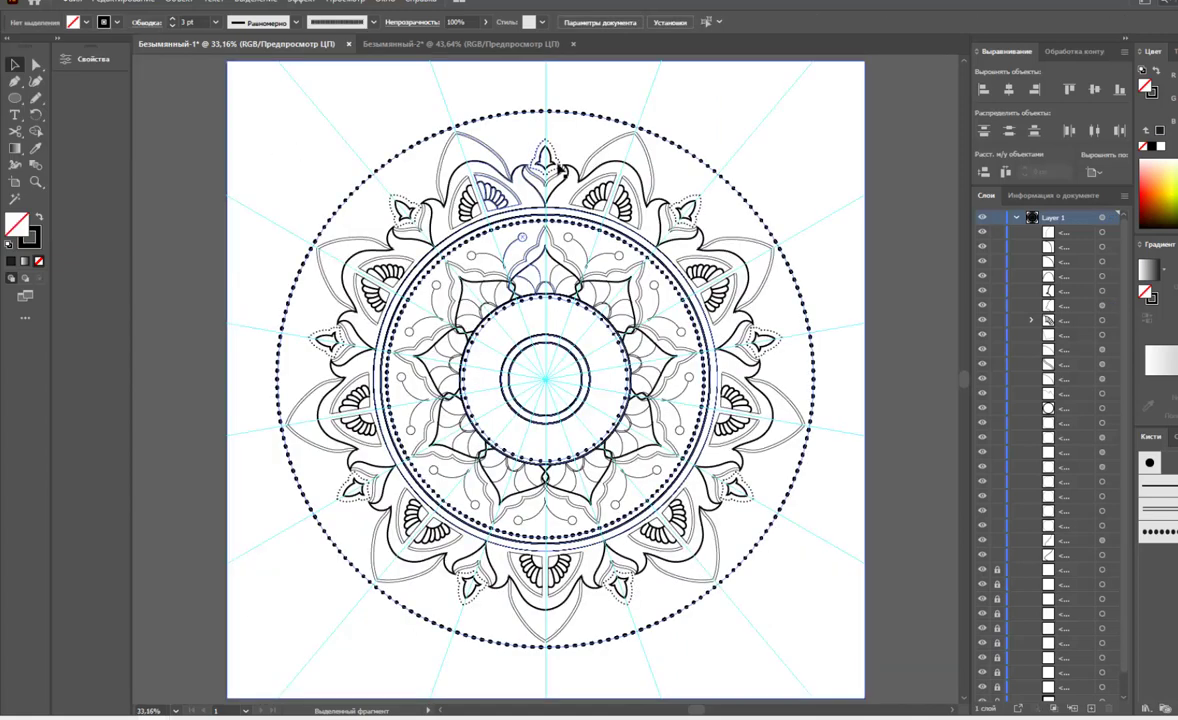
# - Raise the selected object's stroke weight to 5 pt
pyautogui.click(210, 22)
pyautogui.click(231, 131)
pyautogui.click(210, 22)
pyautogui.click(235, 150)
pyautogui.click(276, 150)
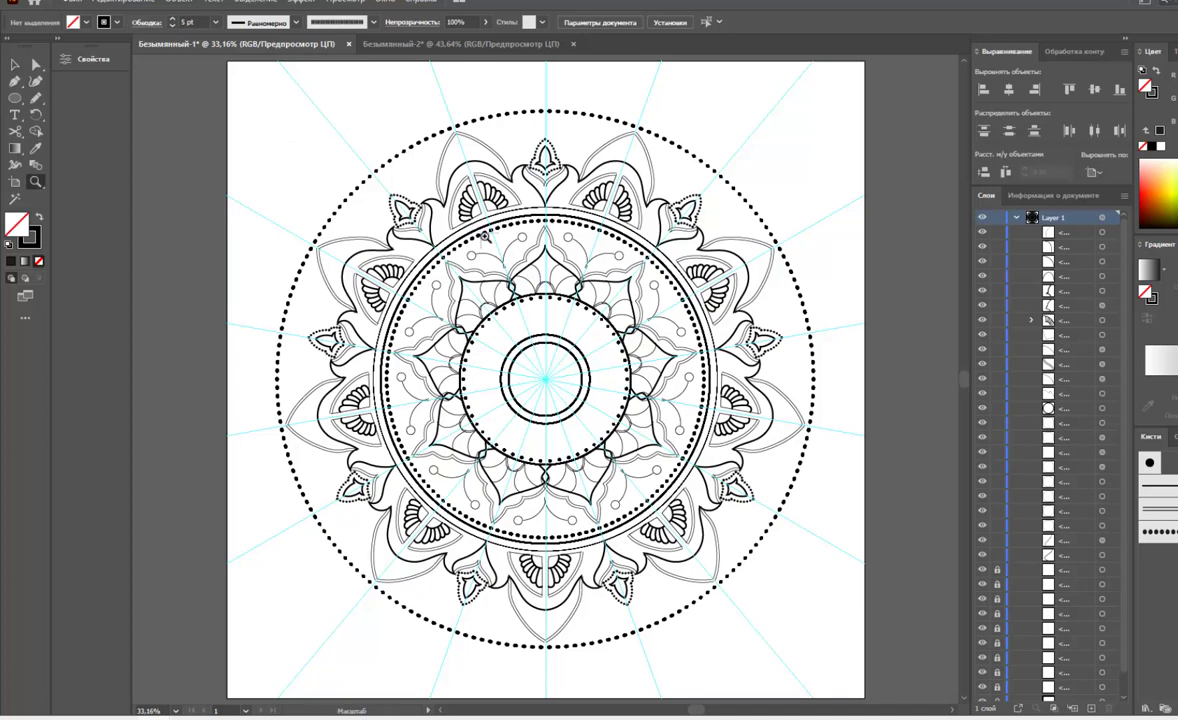
# - Delete the inner petal arcs and discard a trial circle cut with Scissors
pyautogui.moveTo(467, 235); pyautogui.dragTo(578, 316)
pyautogui.click(617, 457)
pyautogui.press('Delete')
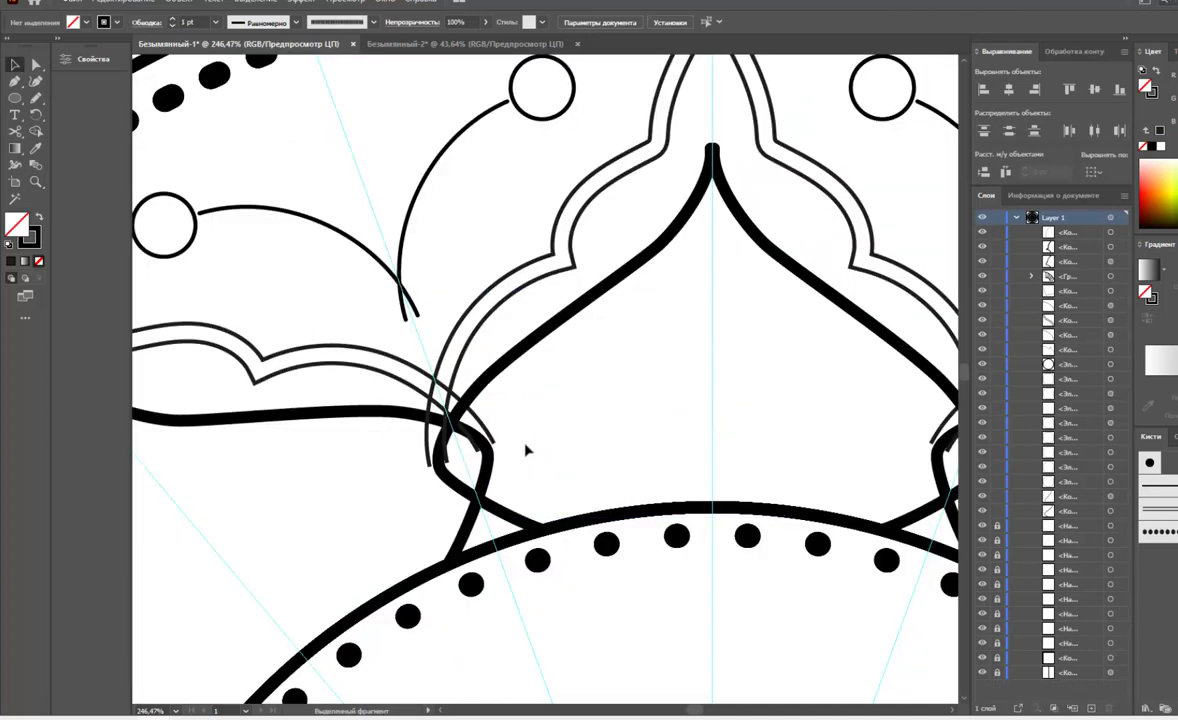
pyautogui.press('n')
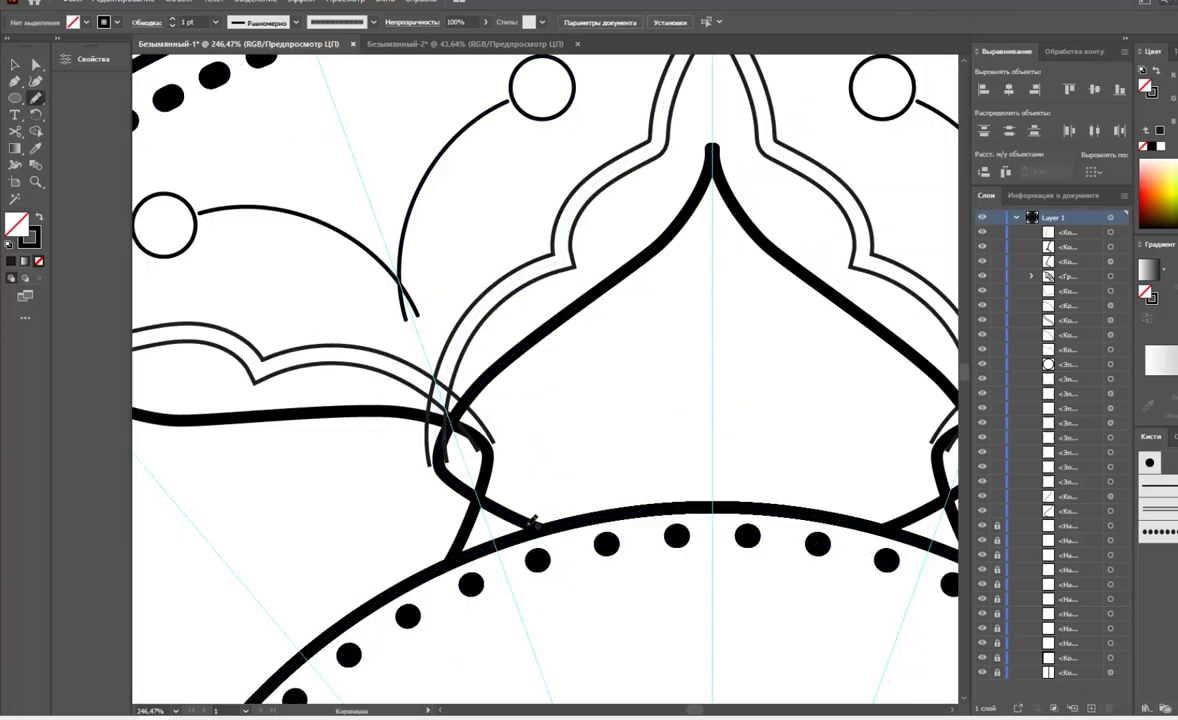
pyautogui.moveTo(15, 97); pyautogui.dragTo(60, 116)
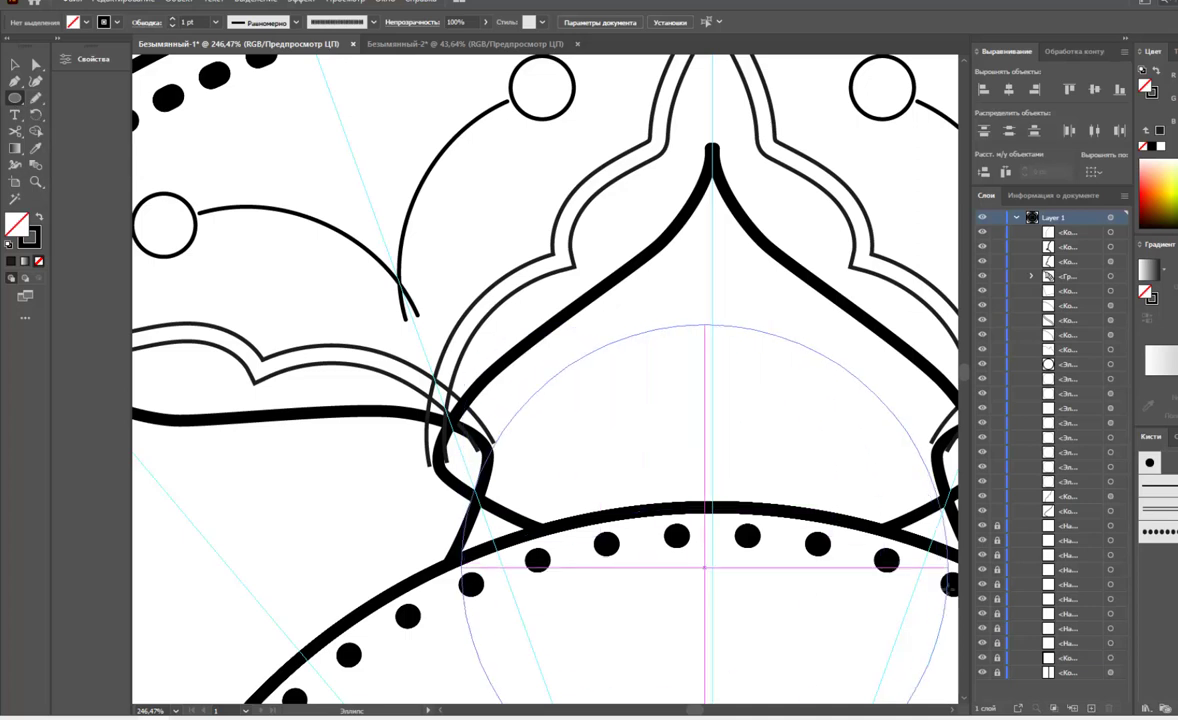
pyautogui.moveTo(707, 570); pyautogui.dragTo(955, 650)
pyautogui.press('c')
pyautogui.click(462, 570)
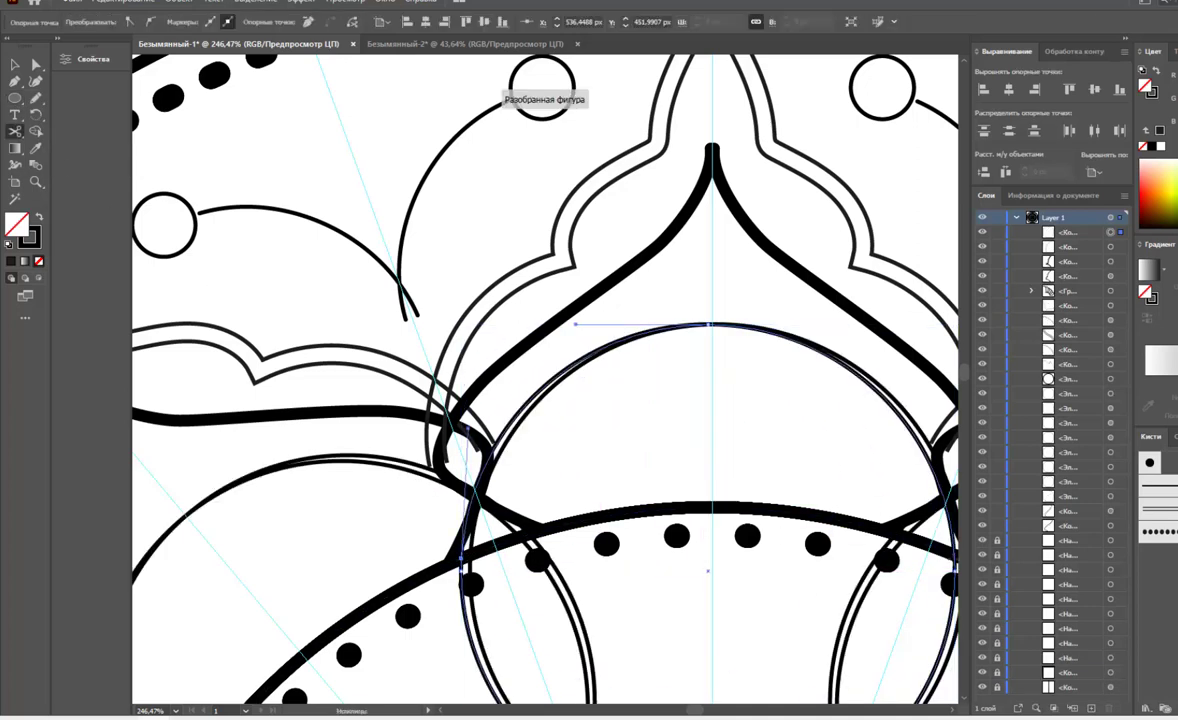
pyautogui.click(810, 389)
pyautogui.press('v')
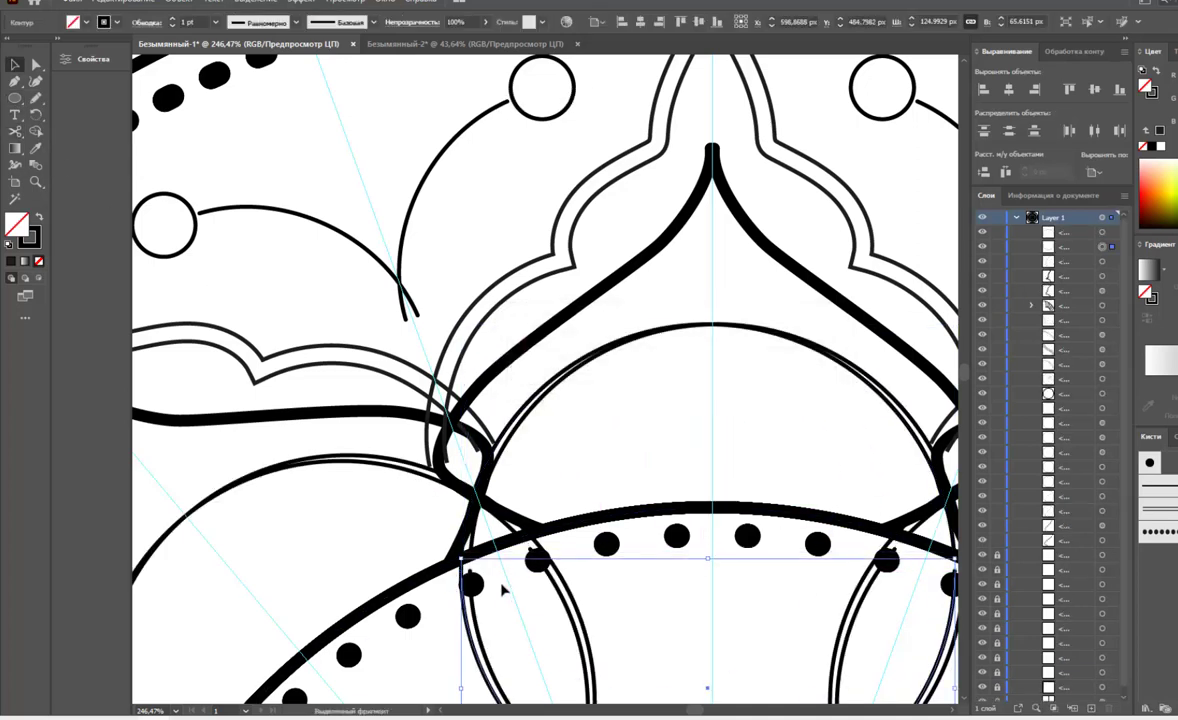
pyautogui.press('Delete')
# - Split the petal arc at its top point and thicken its left half to 3 pt
pyautogui.click(552, 394)
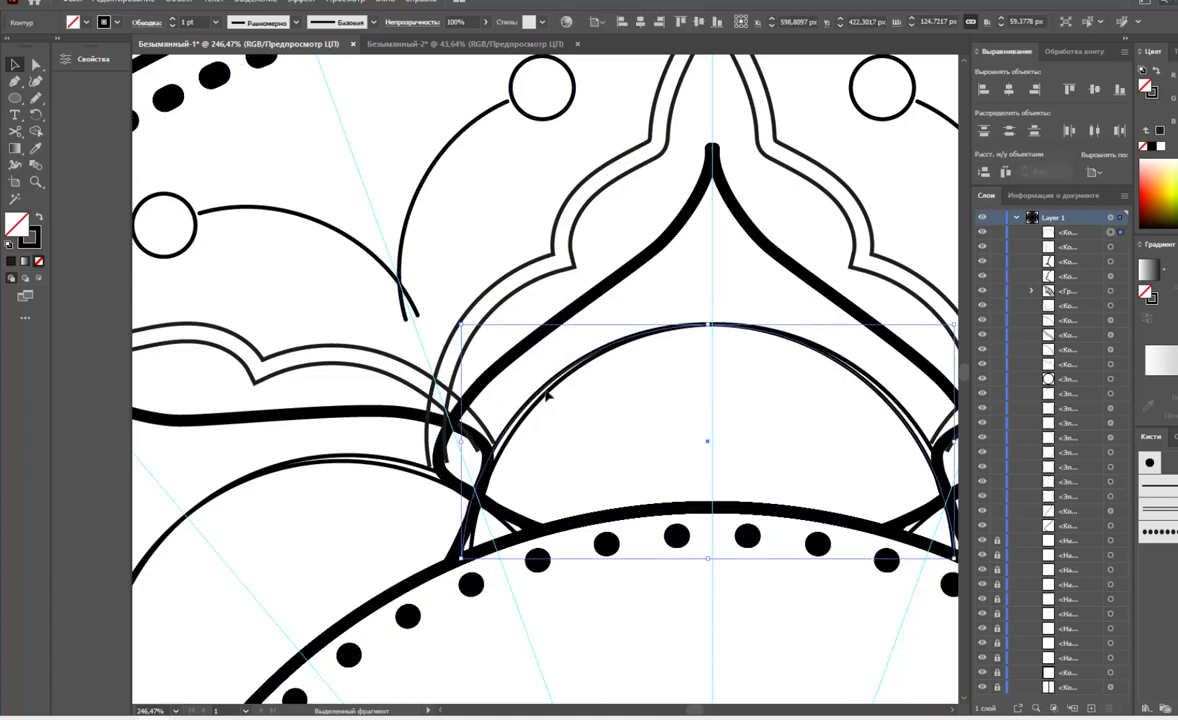
pyautogui.press('c')
pyautogui.click(708, 324)
pyautogui.press('v')
pyautogui.click(800, 490)
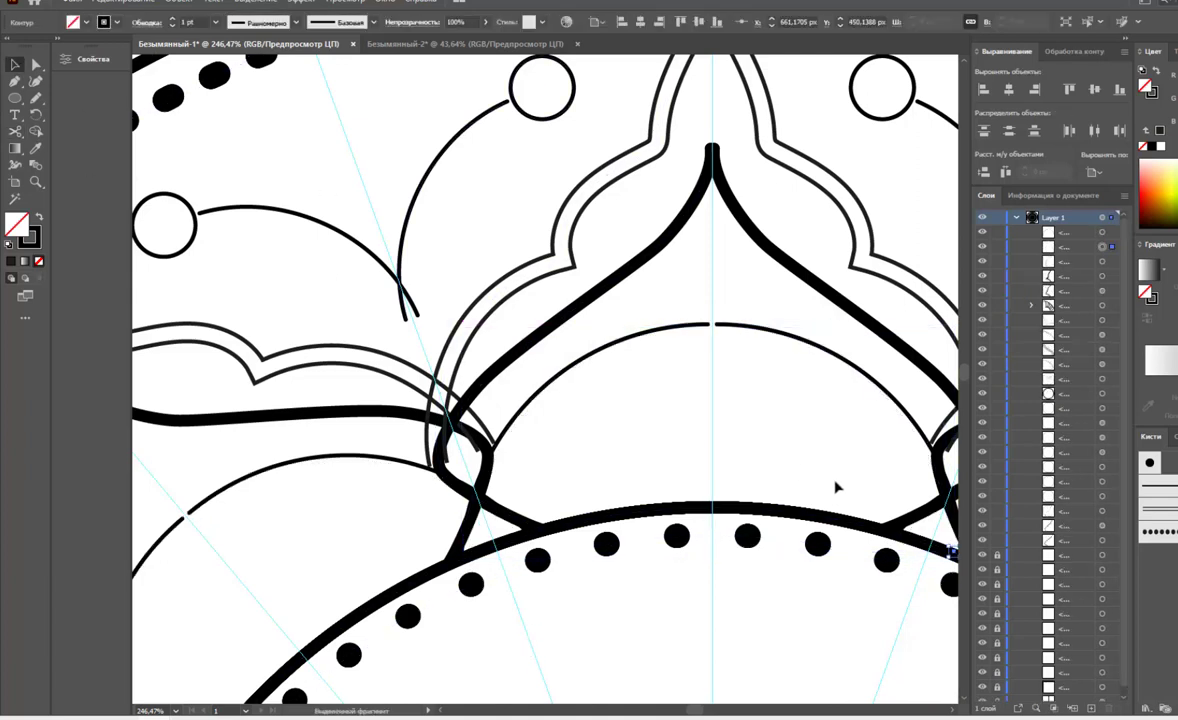
pyautogui.click(620, 336)
pyautogui.click(215, 22)
pyautogui.click(236, 135)
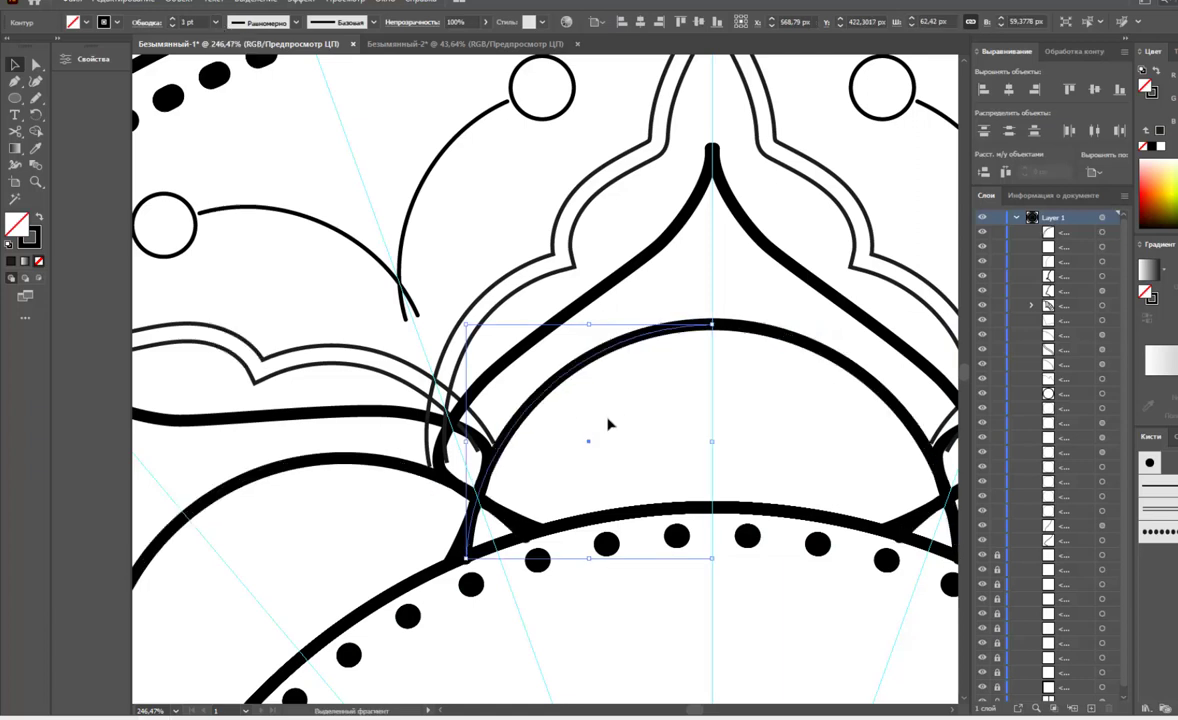
# - Add a smaller dotted copy of the arc just below it
pyautogui.moveTo(578, 347); pyautogui.dragTo(580, 378)
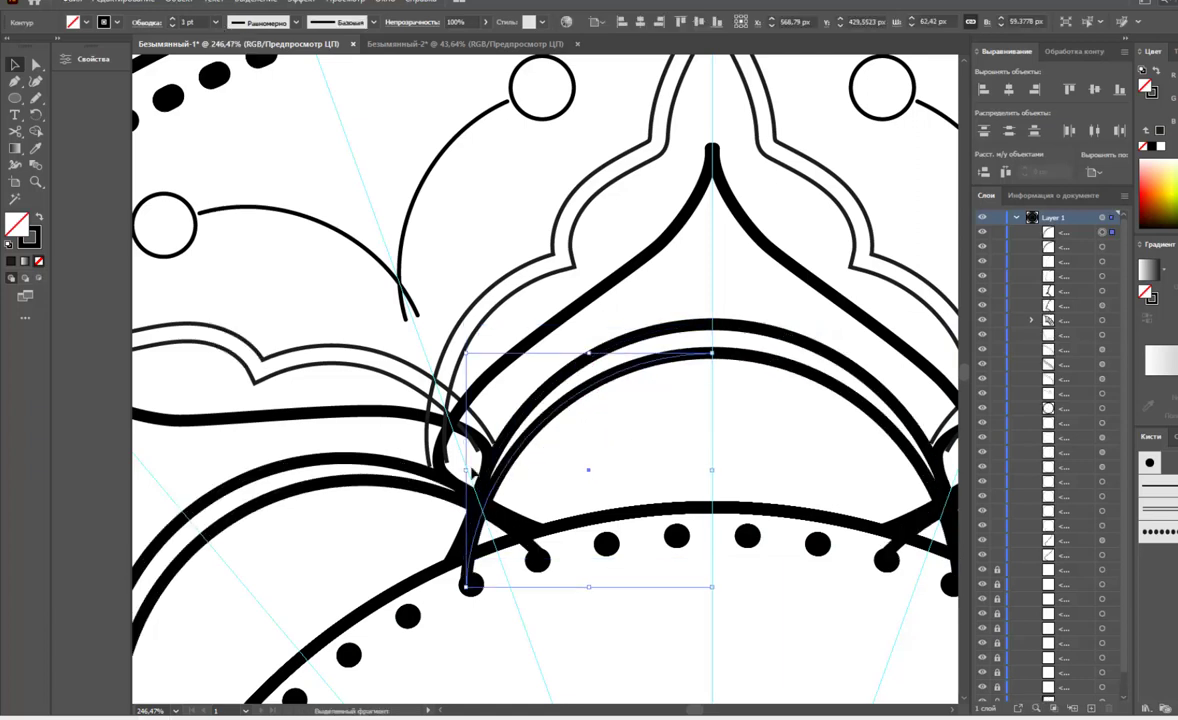
pyautogui.moveTo(464, 590); pyautogui.dragTo(497, 556)
pyautogui.click(146, 22)
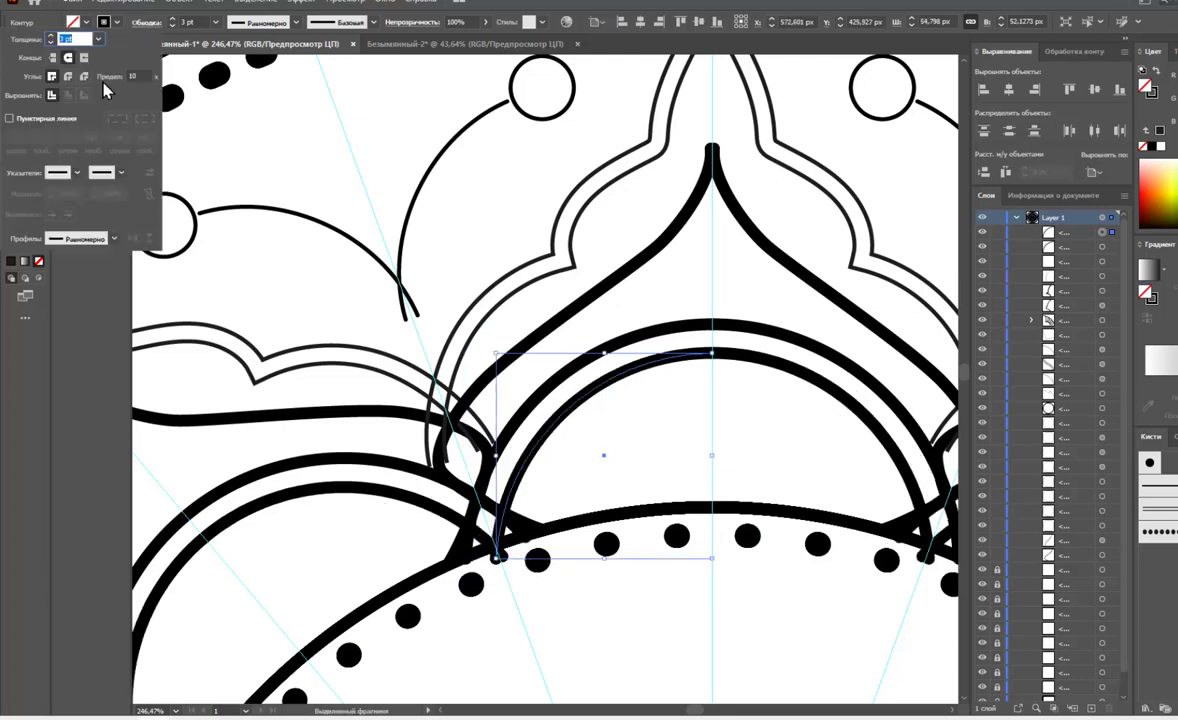
pyautogui.click(70, 120)
pyautogui.click(684, 271)
pyautogui.hotkey('ctrl', '0')
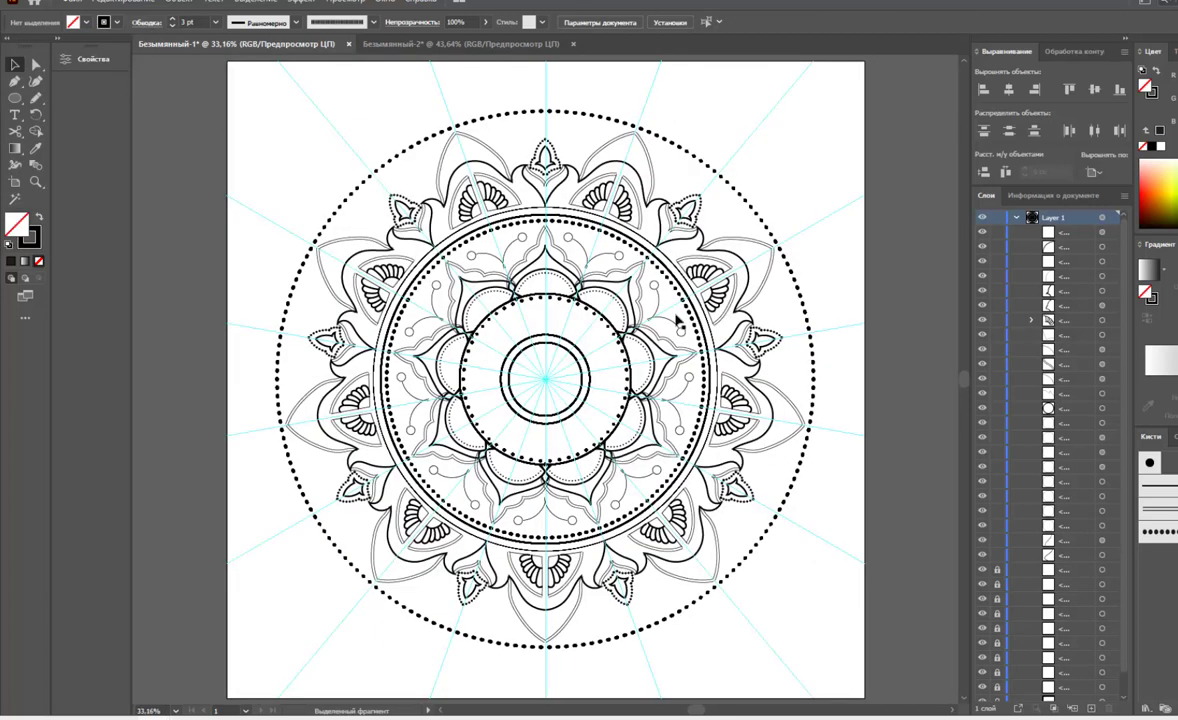
# - Delete the stems, give the small circles a 3 pt stroke and move them inward
pyautogui.hotkey('ctrl', '+')
pyautogui.click(500, 186)
pyautogui.press('Delete')
pyautogui.click(510, 165)
pyautogui.click(216, 21)
pyautogui.click(224, 104)
pyautogui.moveTo(514, 180); pyautogui.dragTo(505, 200)
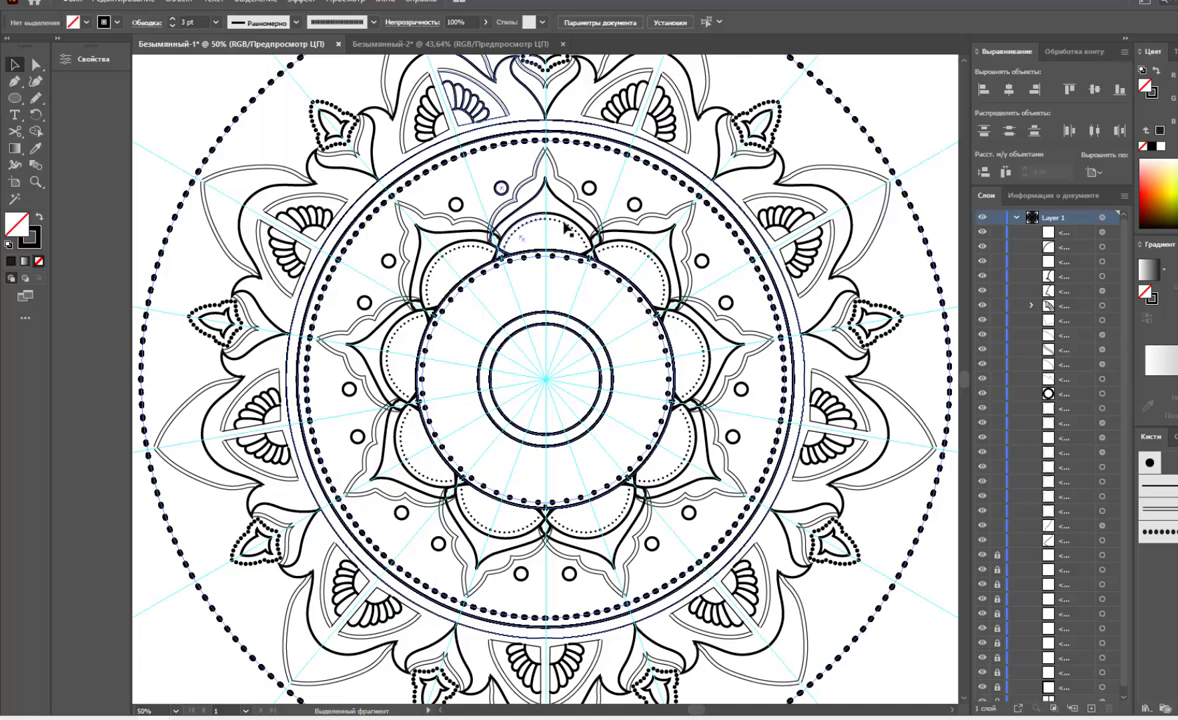
# - Set the dotted ring's stroke weight to 5 pt
pyautogui.click(216, 21)
pyautogui.click(238, 135)
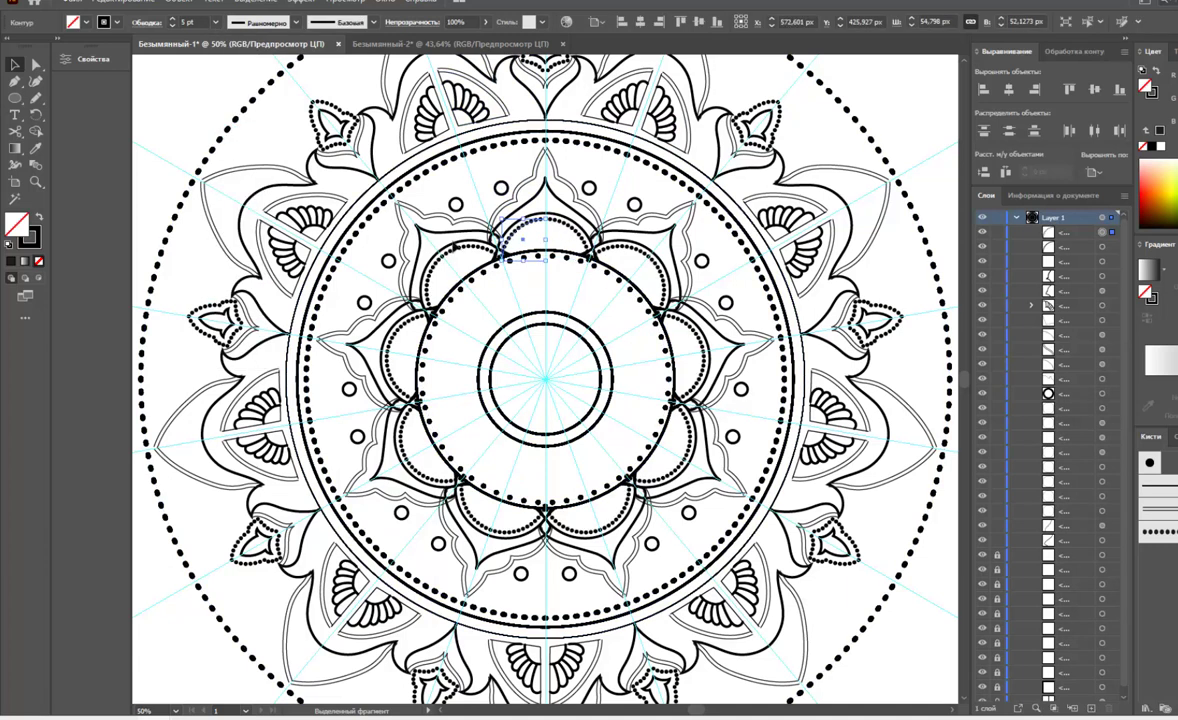
pyautogui.click(216, 21)
pyautogui.click(220, 136)
pyautogui.click(520, 236)
pyautogui.click(140, 21)
pyautogui.click(40, 137)
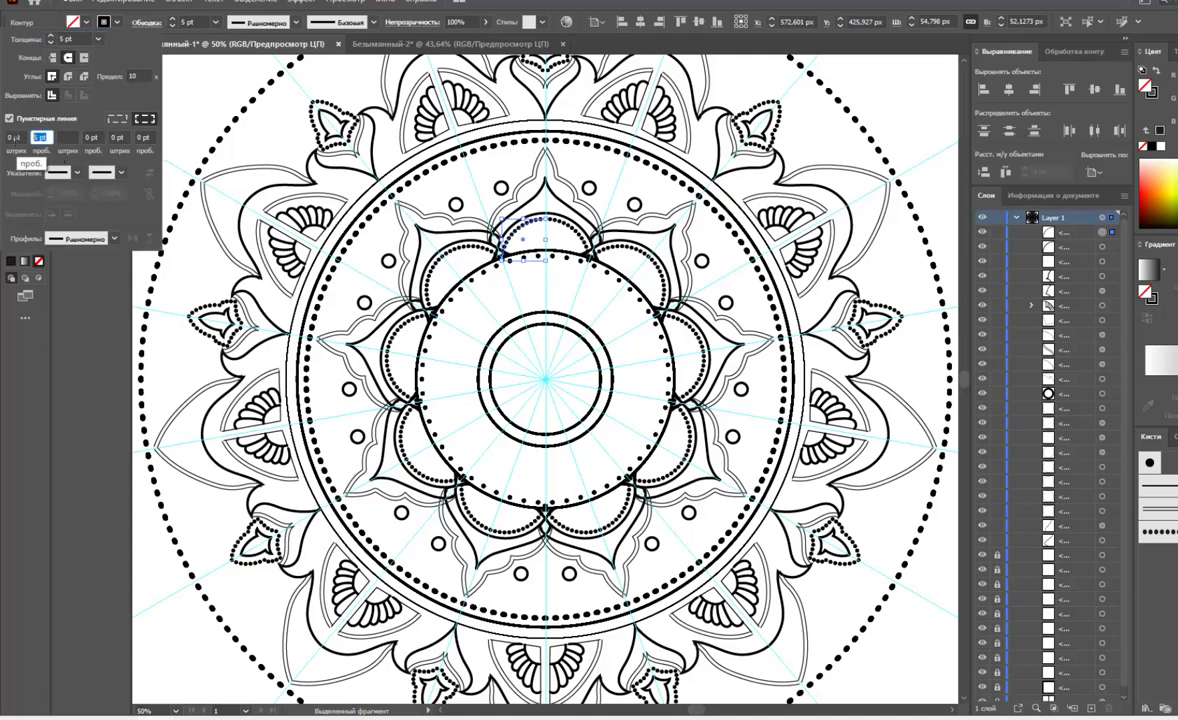
# - Give the inner ring a 4 pt dotted stroke with a 6 pt dash gap
pyautogui.click(495, 262)
pyautogui.click(140, 21)
pyautogui.click(40, 137)
pyautogui.write('6')
pyautogui.press('Return')
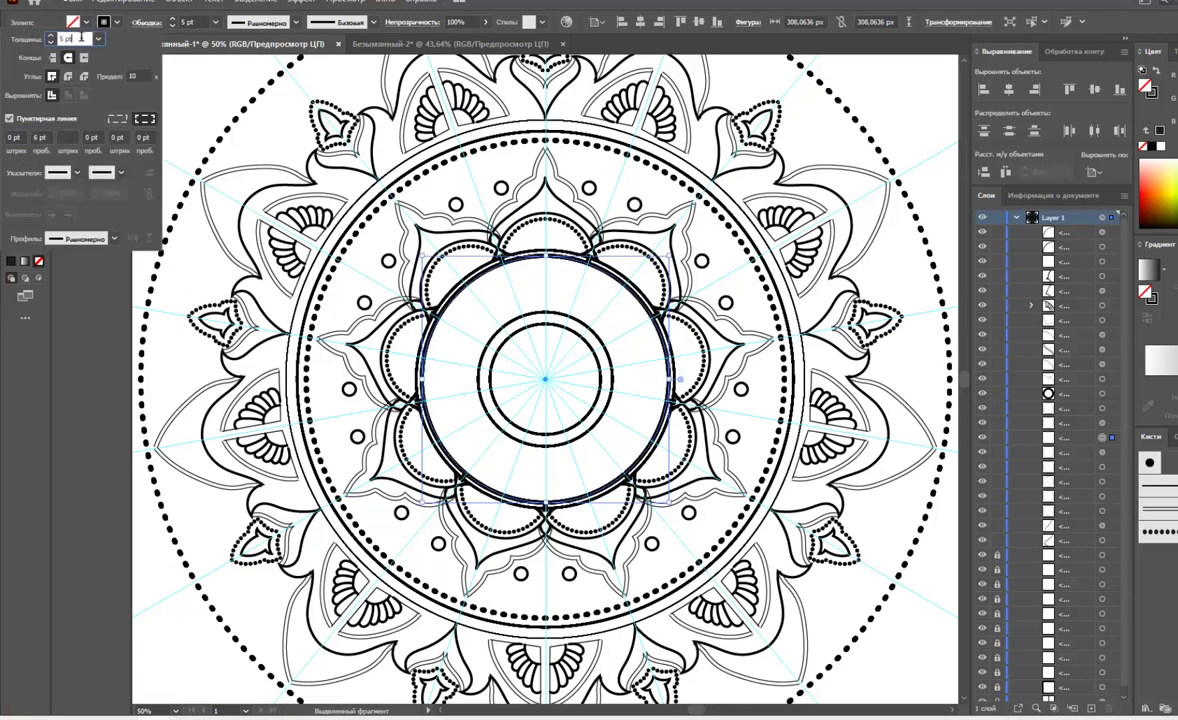
pyautogui.click(98, 38)
pyautogui.click(115, 140)
pyautogui.click(40, 137)
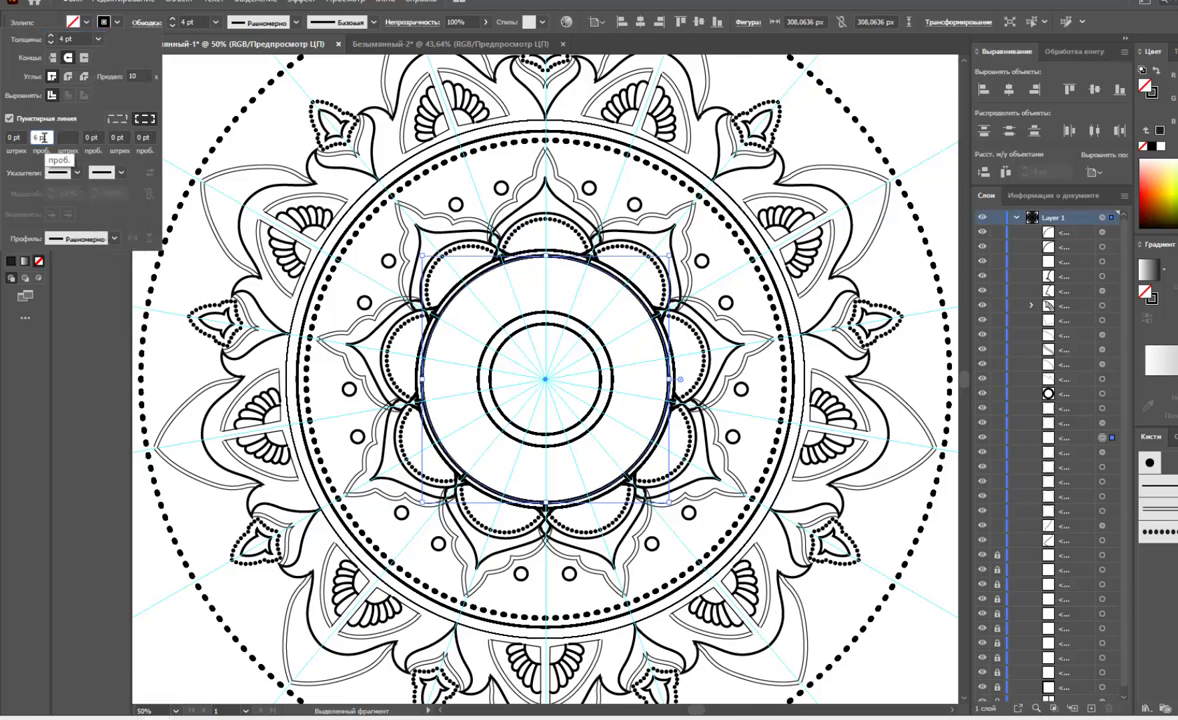
pyautogui.write('1')
pyautogui.press('Return')
pyautogui.scroll(4, 91, 277)
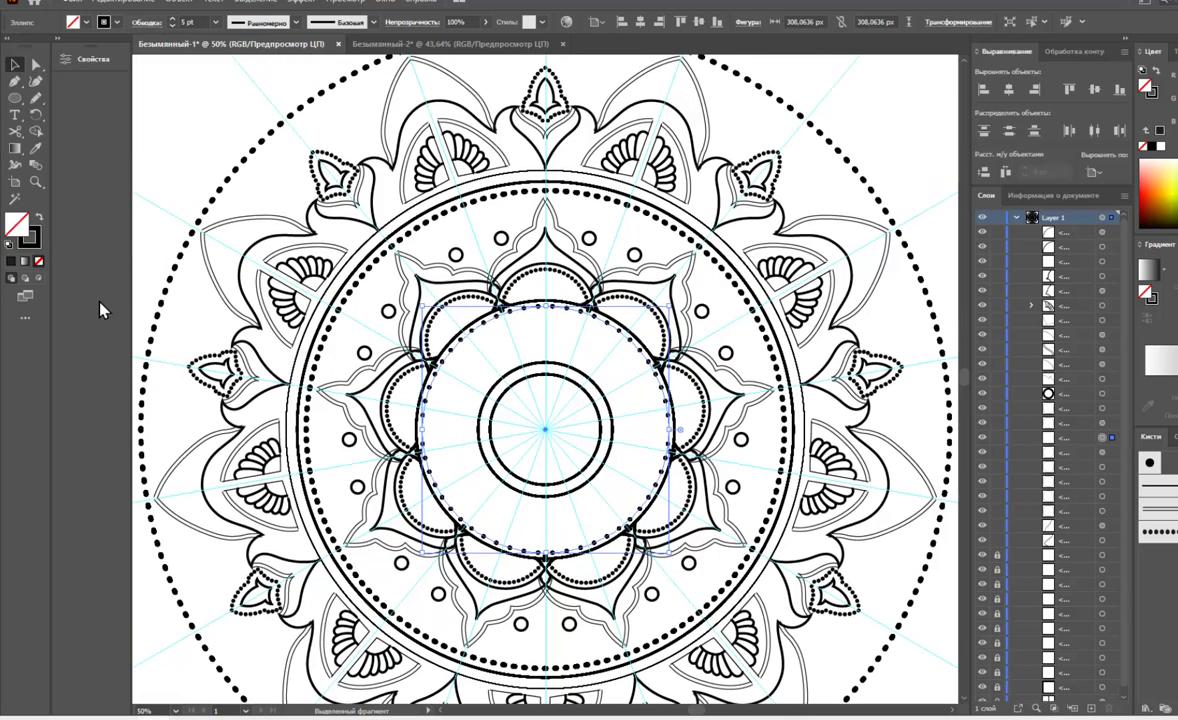
# - Draw a small circle repeated around the mandala and make its stroke solid
pyautogui.click(533, 147)
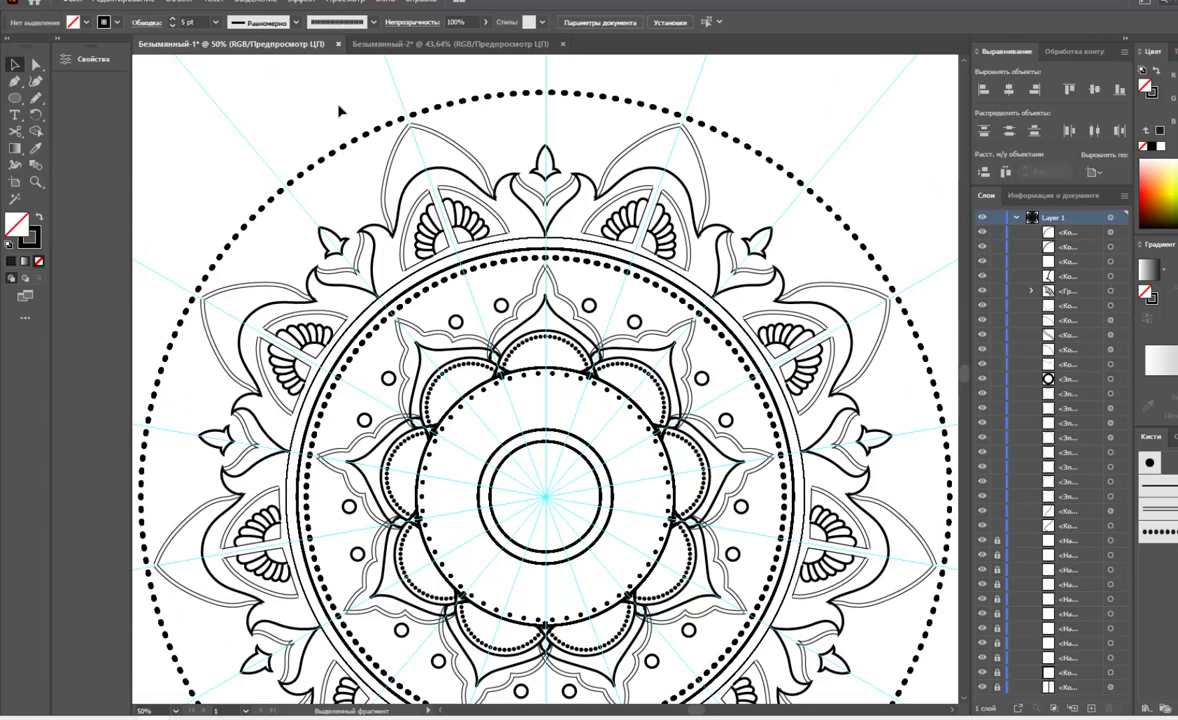
pyautogui.moveTo(500, 150); pyautogui.dragTo(518, 169)
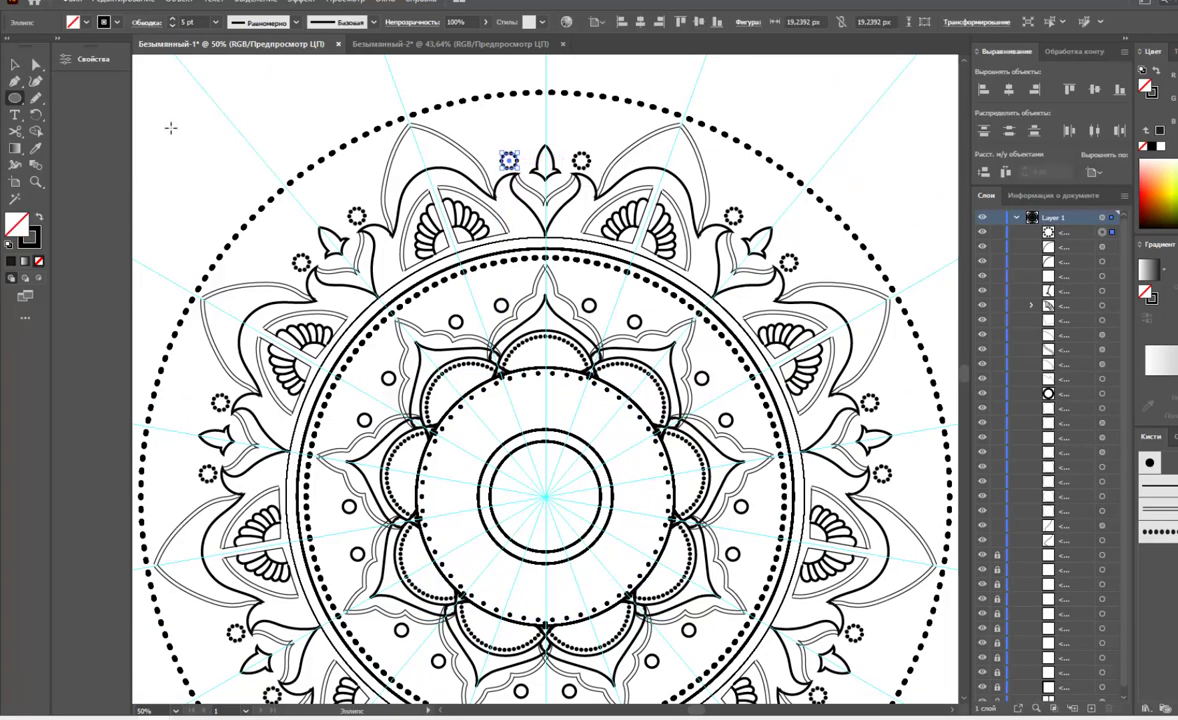
pyautogui.click(140, 22)
pyautogui.click(38, 121)
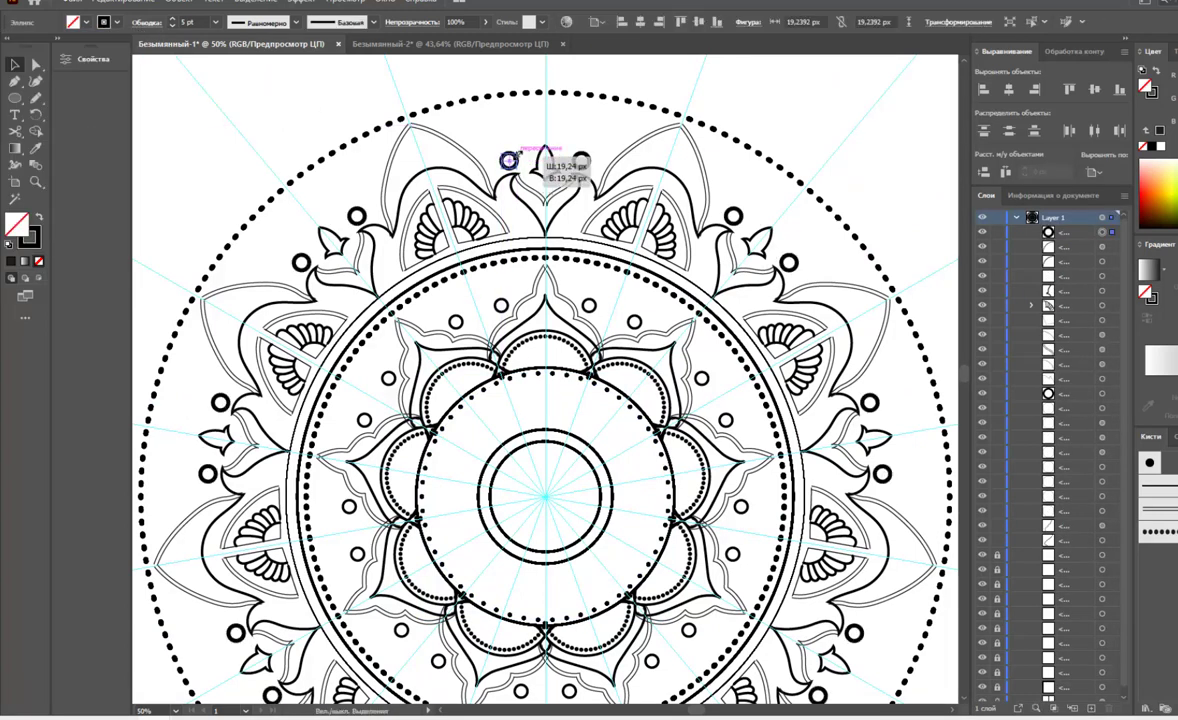
pyautogui.click(512, 135)
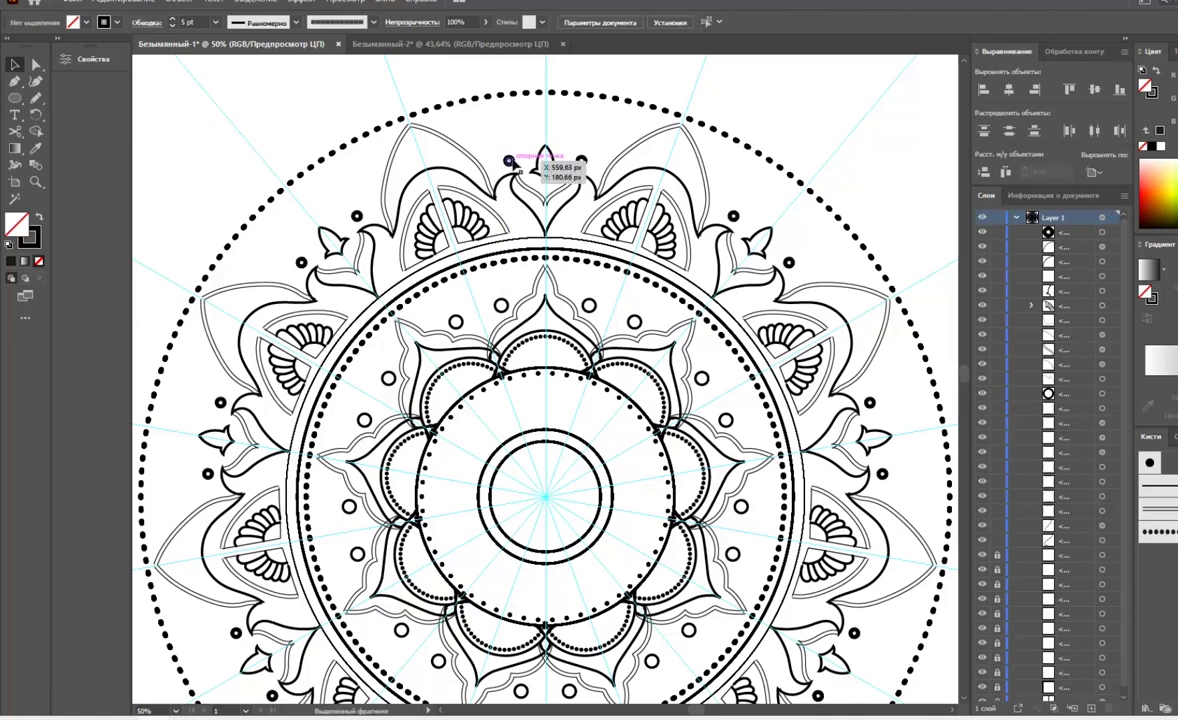
pyautogui.click(502, 304)
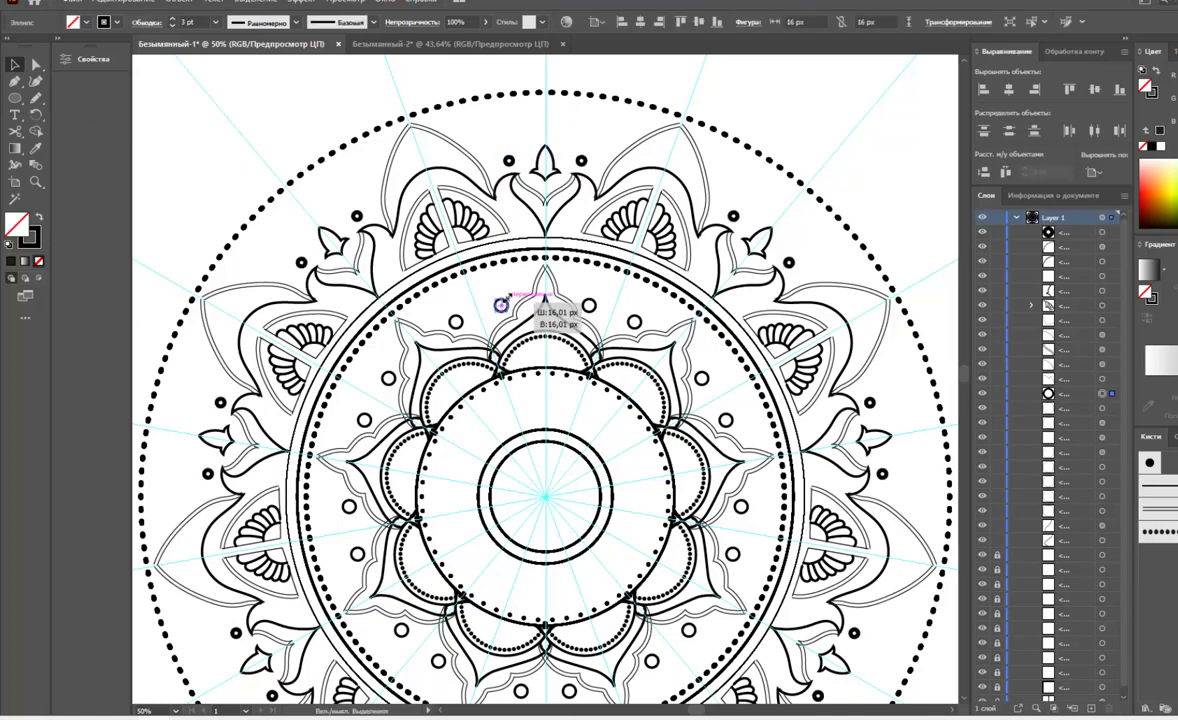
pyautogui.click(502, 307)
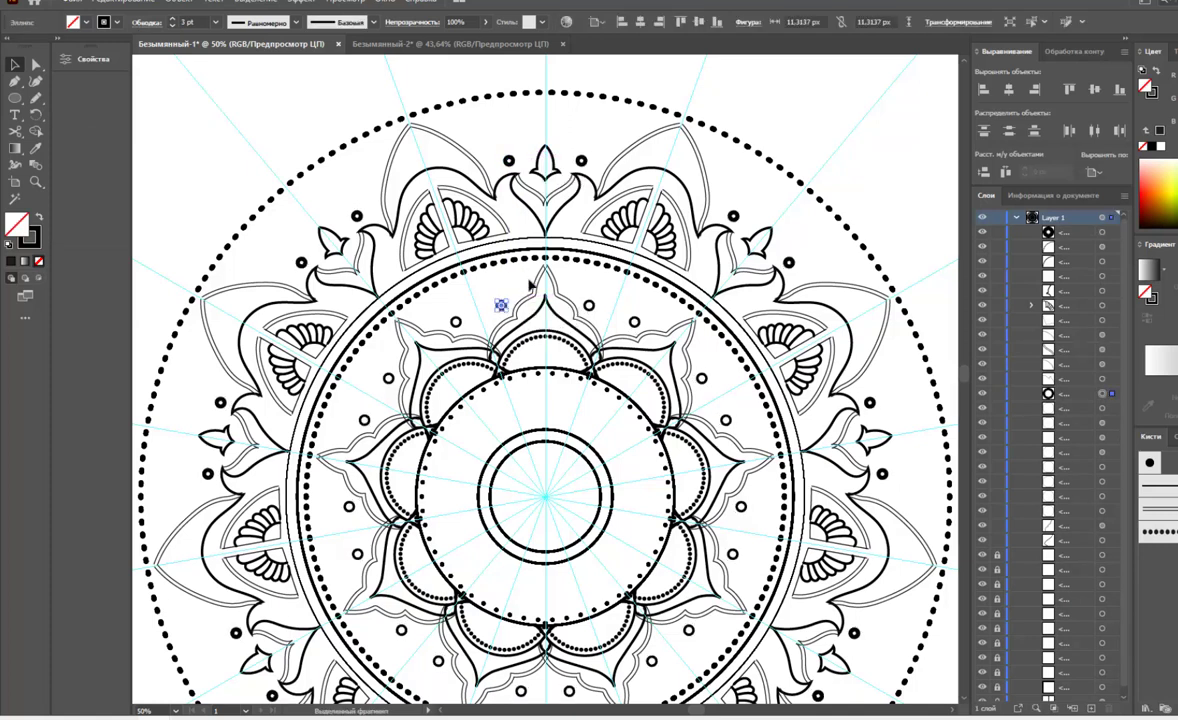
# - Add an inner ring of small dots and enlarge the centre circle with a 2 pt stroke
pyautogui.moveTo(509, 160); pyautogui.dragTo(501, 277)
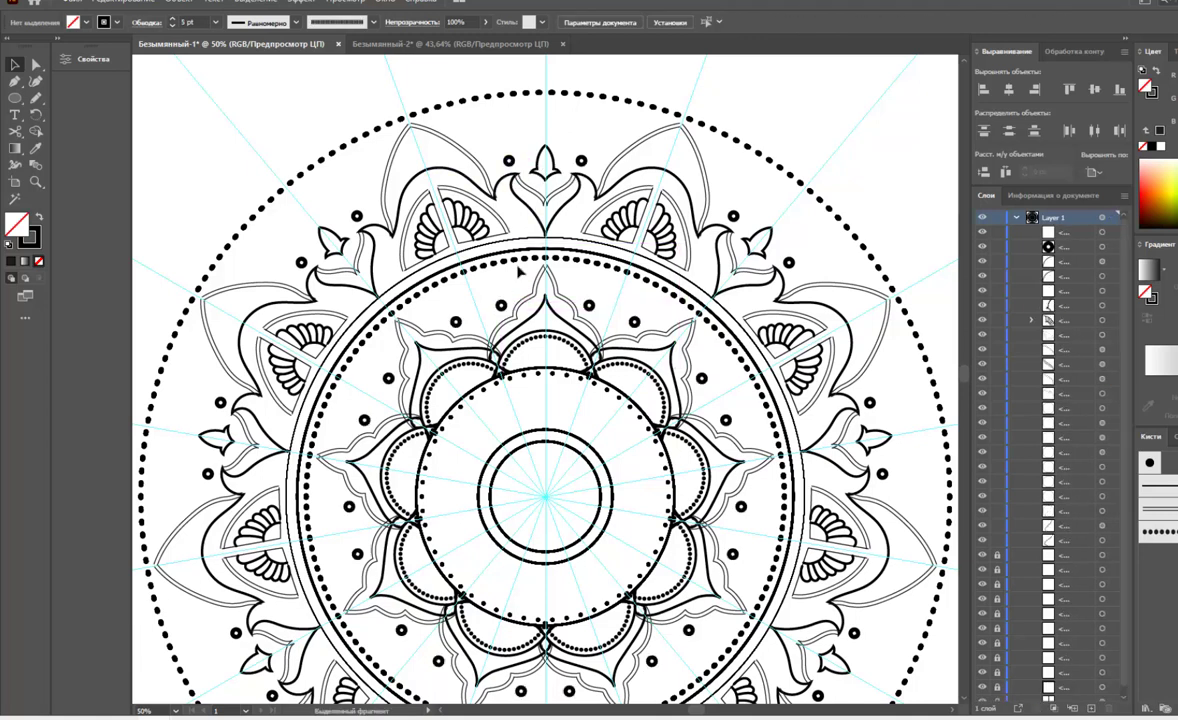
pyautogui.scroll(-2, 463, 262)
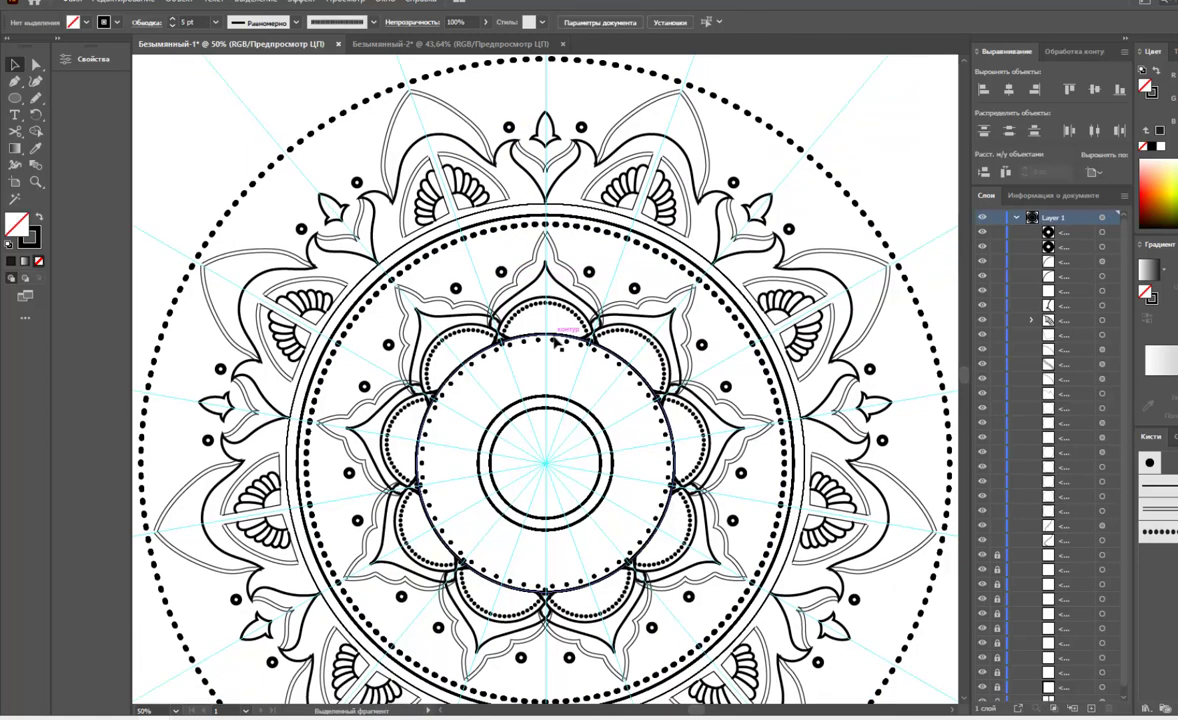
pyautogui.click(563, 417)
pyautogui.moveTo(598, 411); pyautogui.dragTo(605, 394)
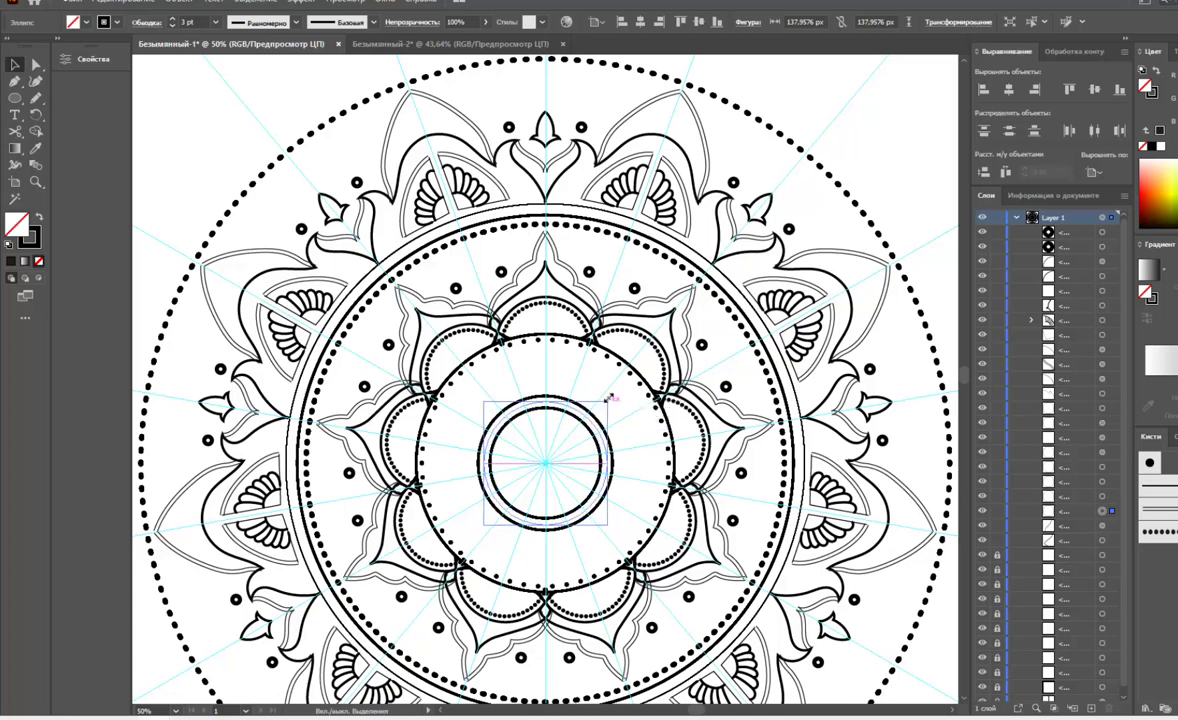
pyautogui.scroll(-2, 632, 378)
pyautogui.click(597, 385)
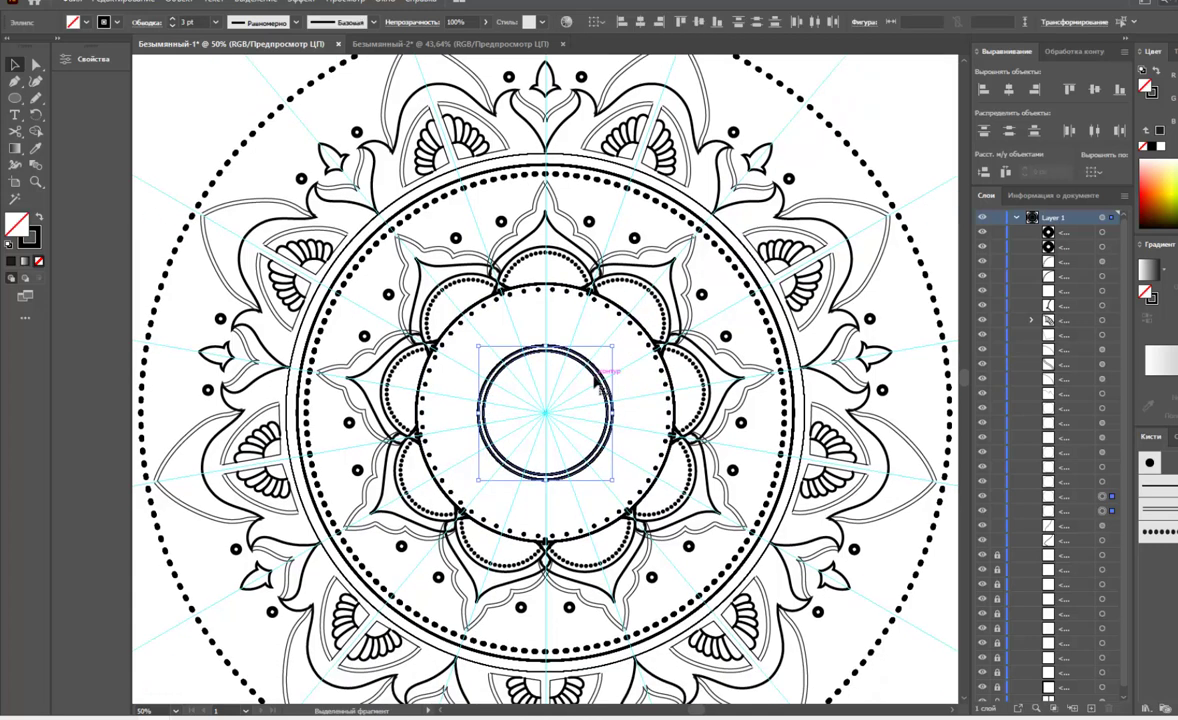
pyautogui.click(225, 55)
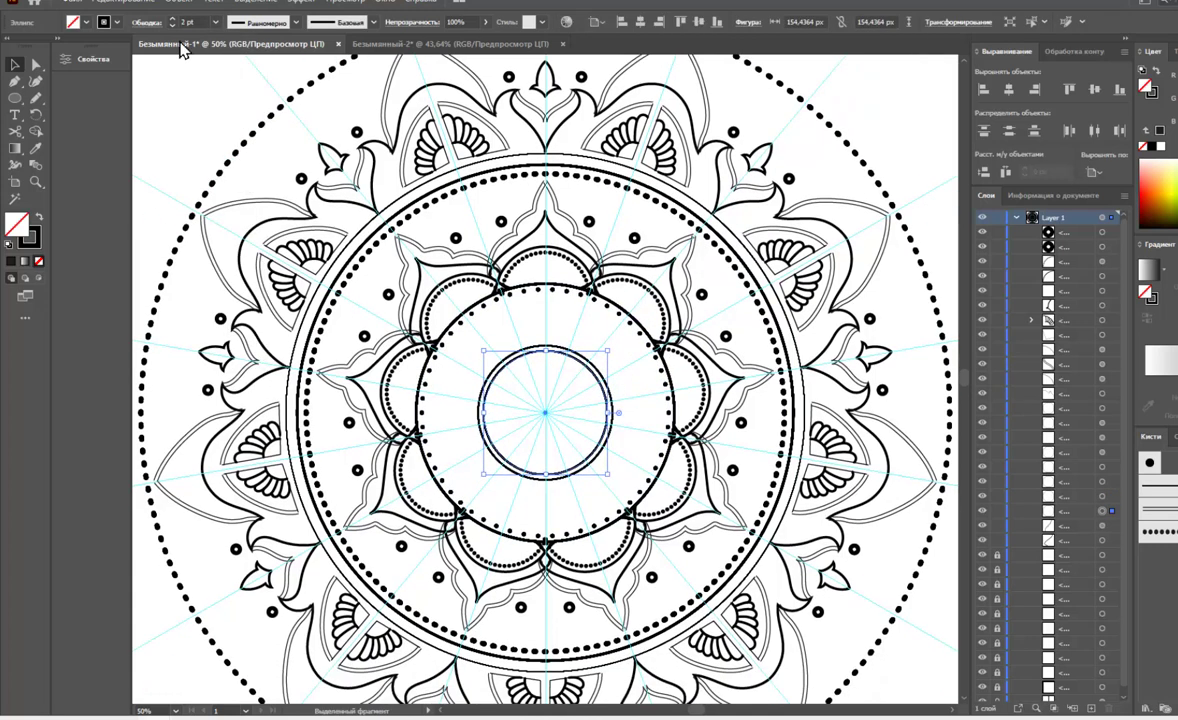
# - Scale the centre circle up to about 273 px
pyautogui.moveTo(612, 395); pyautogui.dragTo(662, 268)
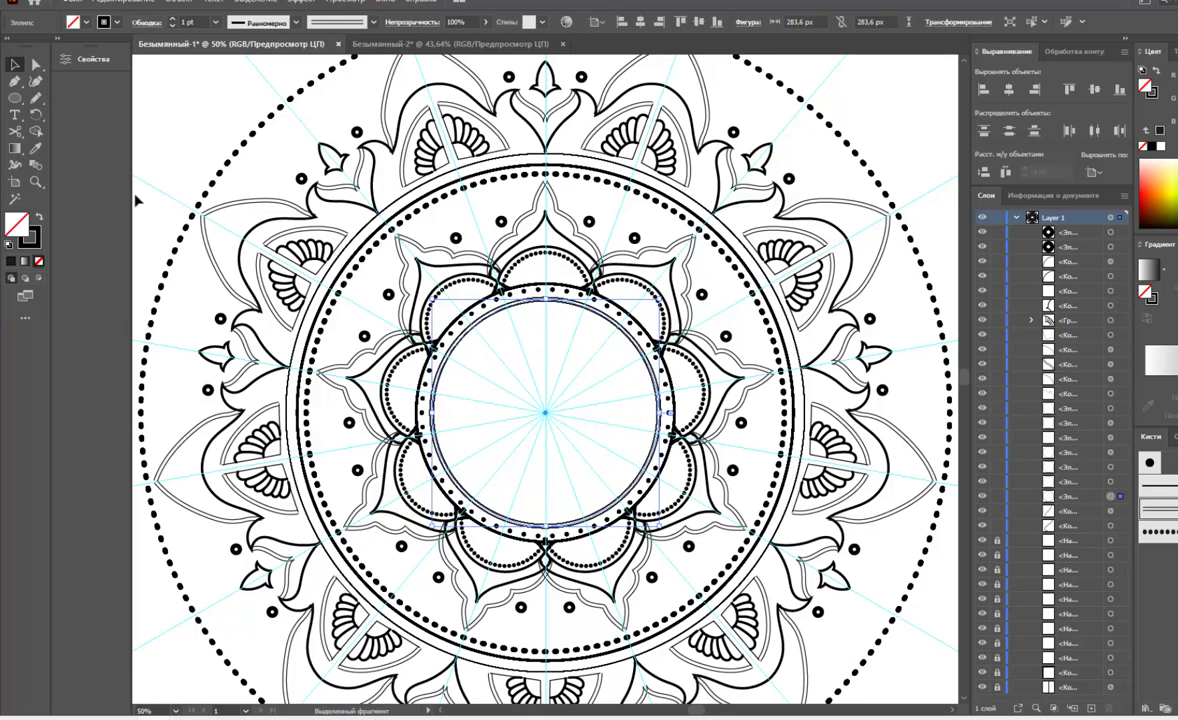
pyautogui.scroll(2, 137, 200)
pyautogui.scroll(1, 139, 202)
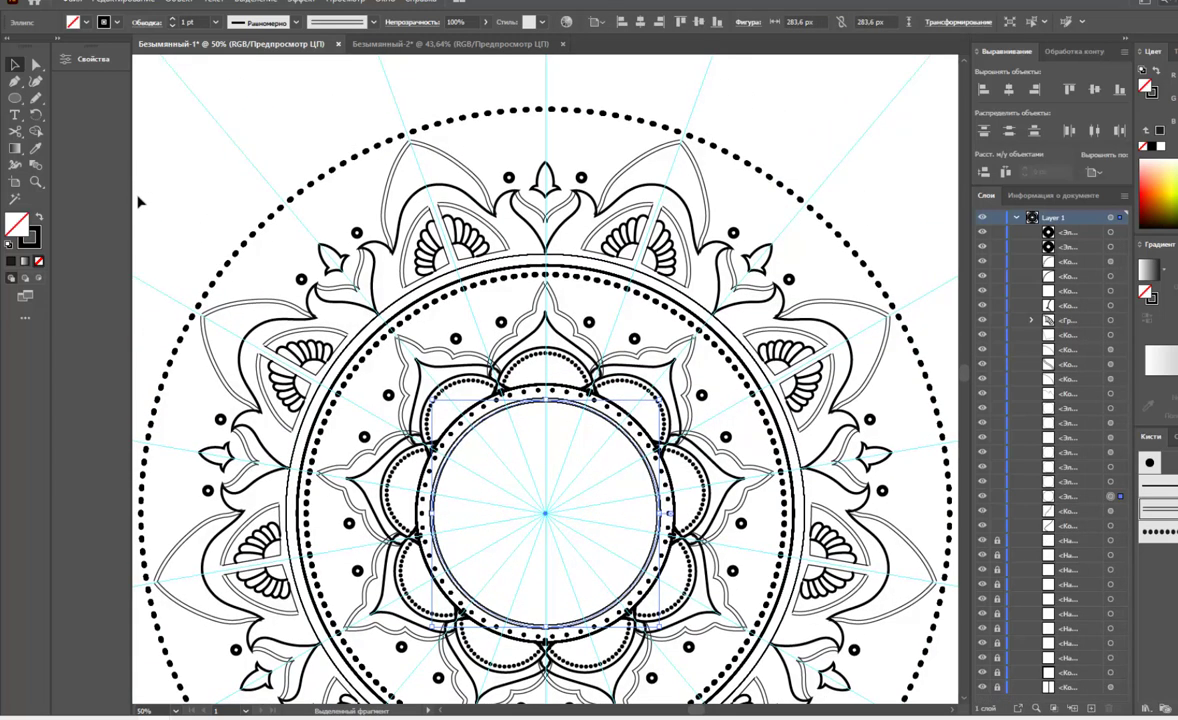
# - Draw a small solid dot beside the top outer petal
pyautogui.click(15, 98)
pyautogui.moveTo(420, 168); pyautogui.dragTo(425, 174)
pyautogui.click(35, 64)
pyautogui.click(491, 204)
pyautogui.click(479, 143)
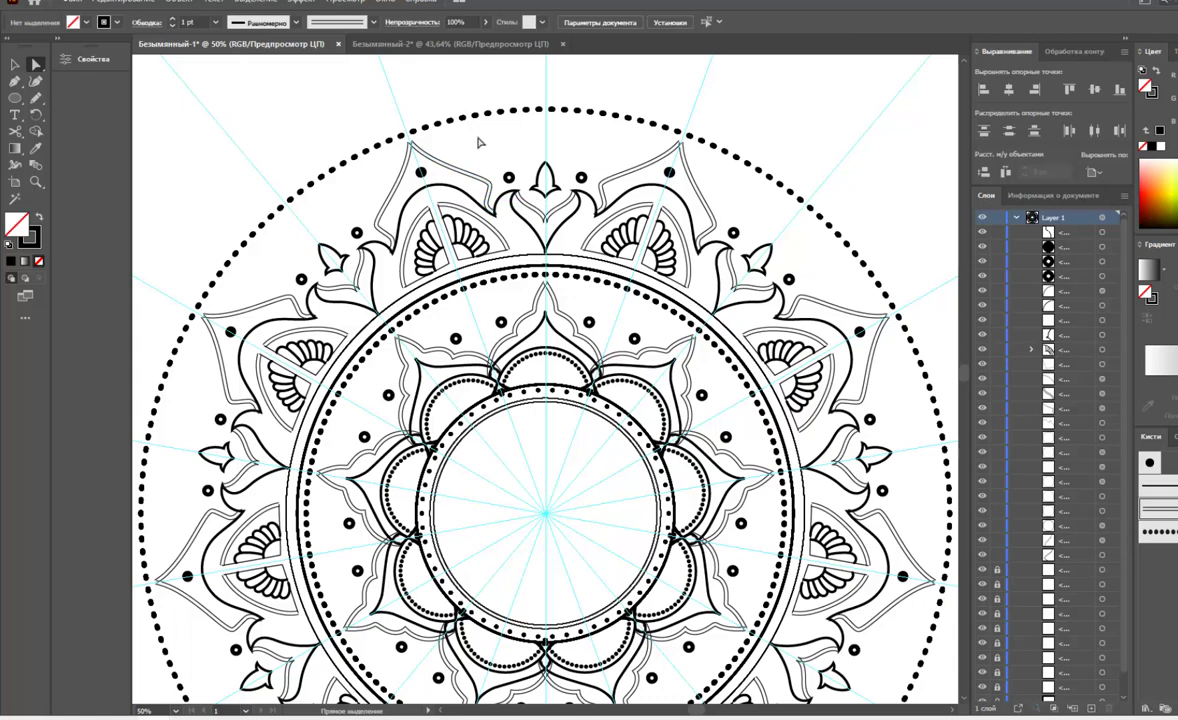
pyautogui.click(35, 100)
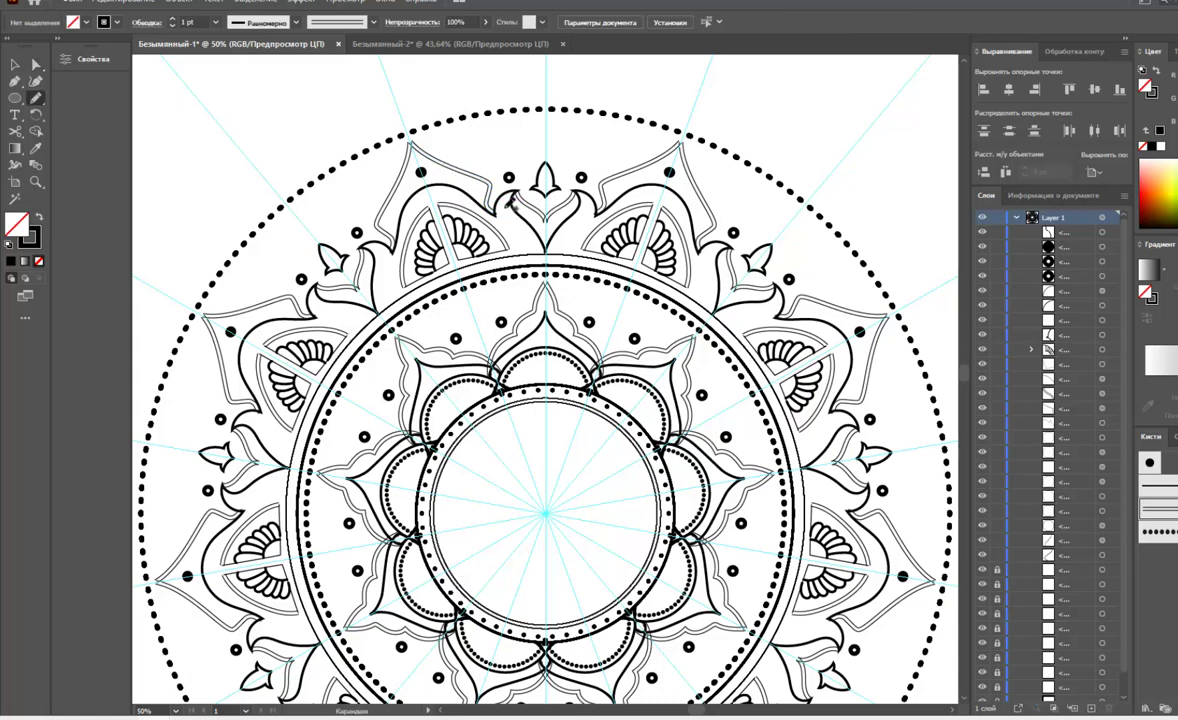
# - Draw a freehand curve beside the top spire and adjust its end point
pyautogui.moveTo(537, 237); pyautogui.dragTo(539, 241)
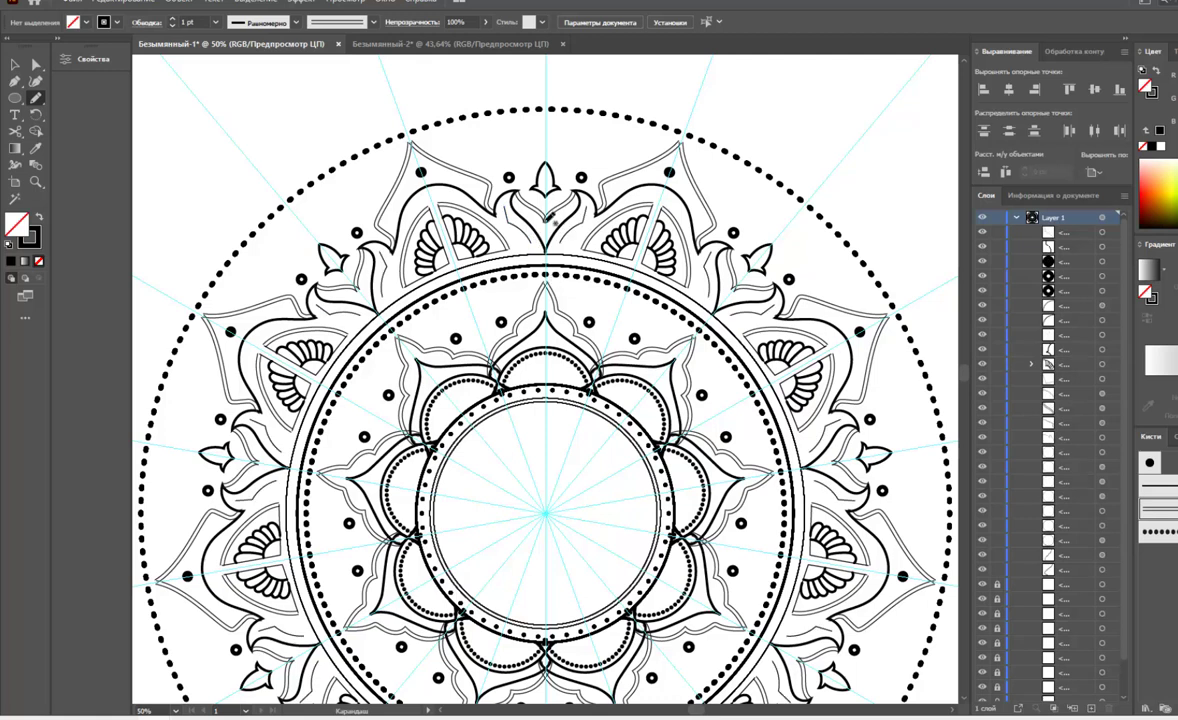
pyautogui.press('a')
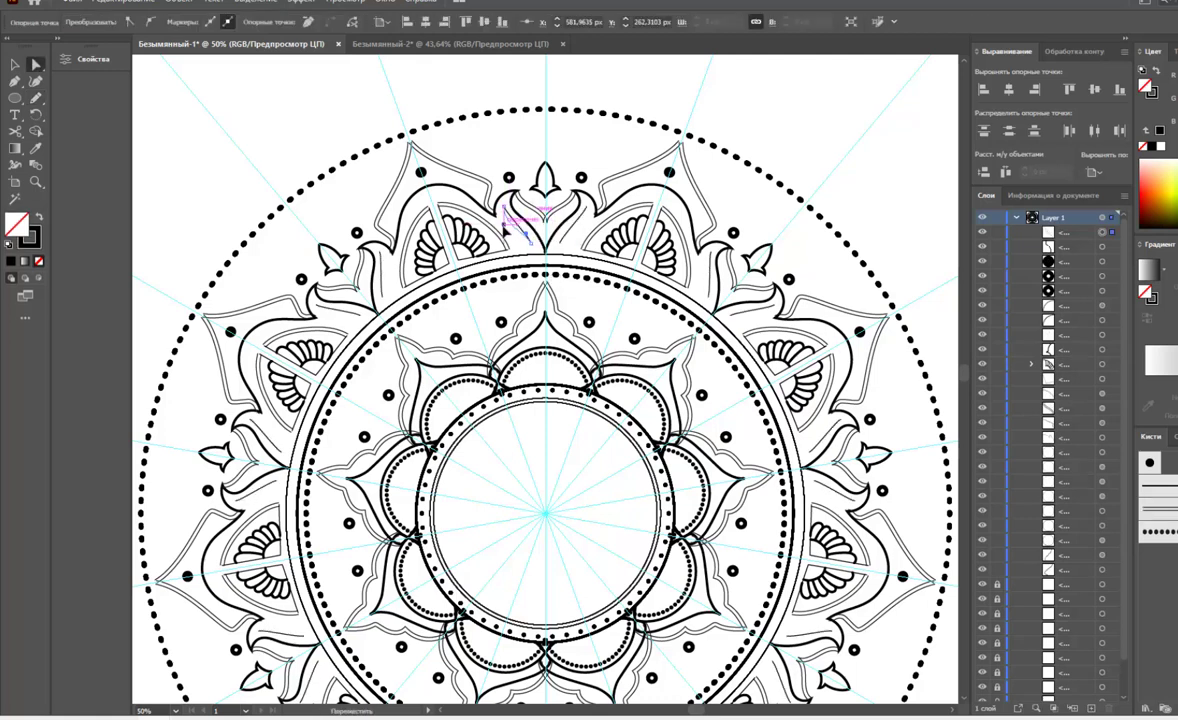
pyautogui.moveTo(506, 228); pyautogui.dragTo(529, 228)
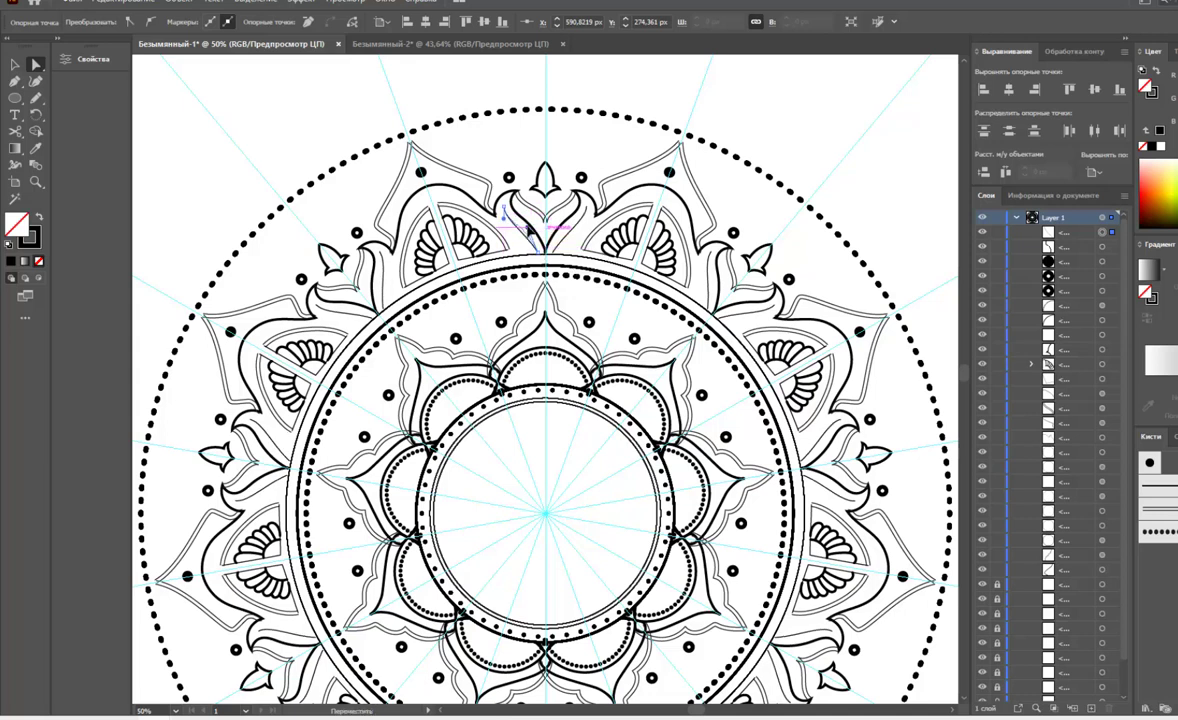
pyautogui.click(15, 64)
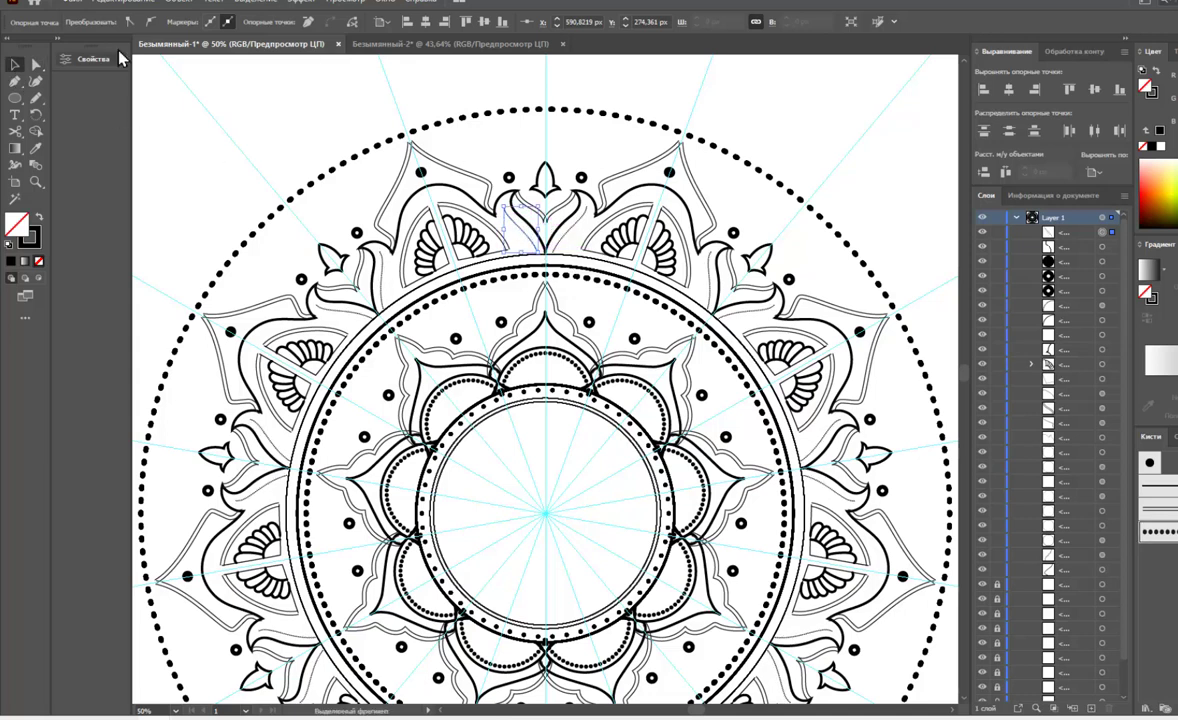
pyautogui.click(512, 228)
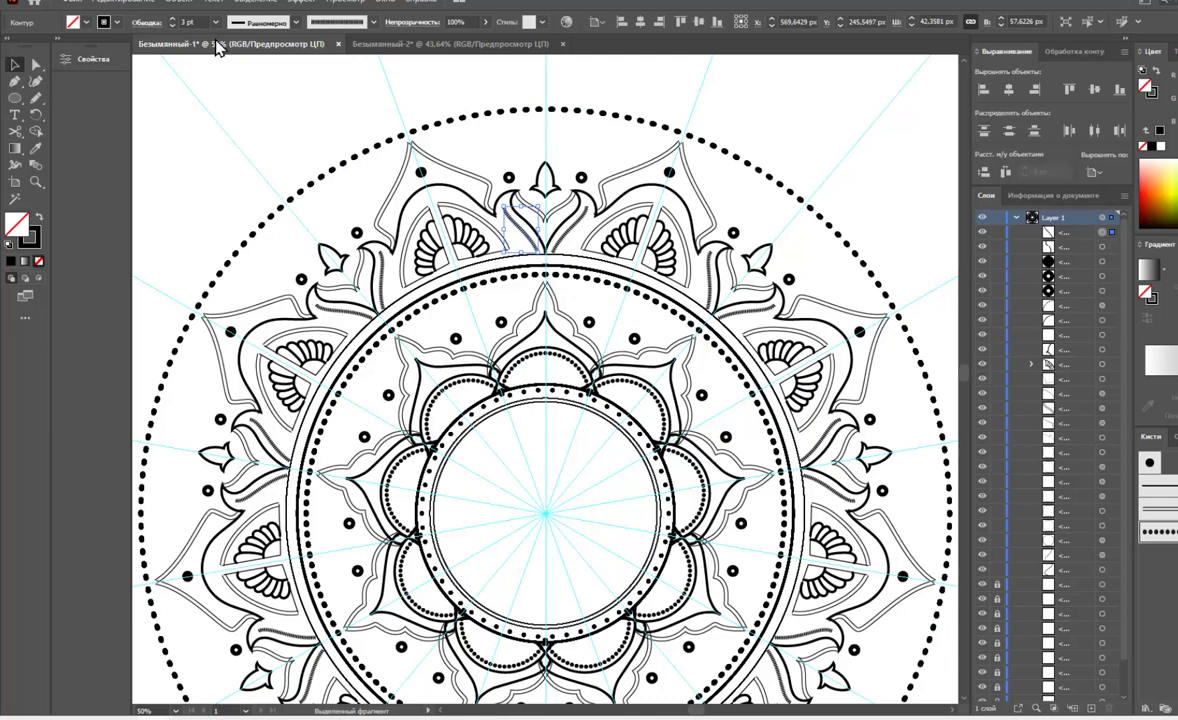
# - Give the curve a 4 pt basic-brush stroke and make it dotted
pyautogui.click(147, 21)
pyautogui.click(110, 56)
pyautogui.click(1157, 490)
pyautogui.click(147, 21)
pyautogui.click(15, 126)
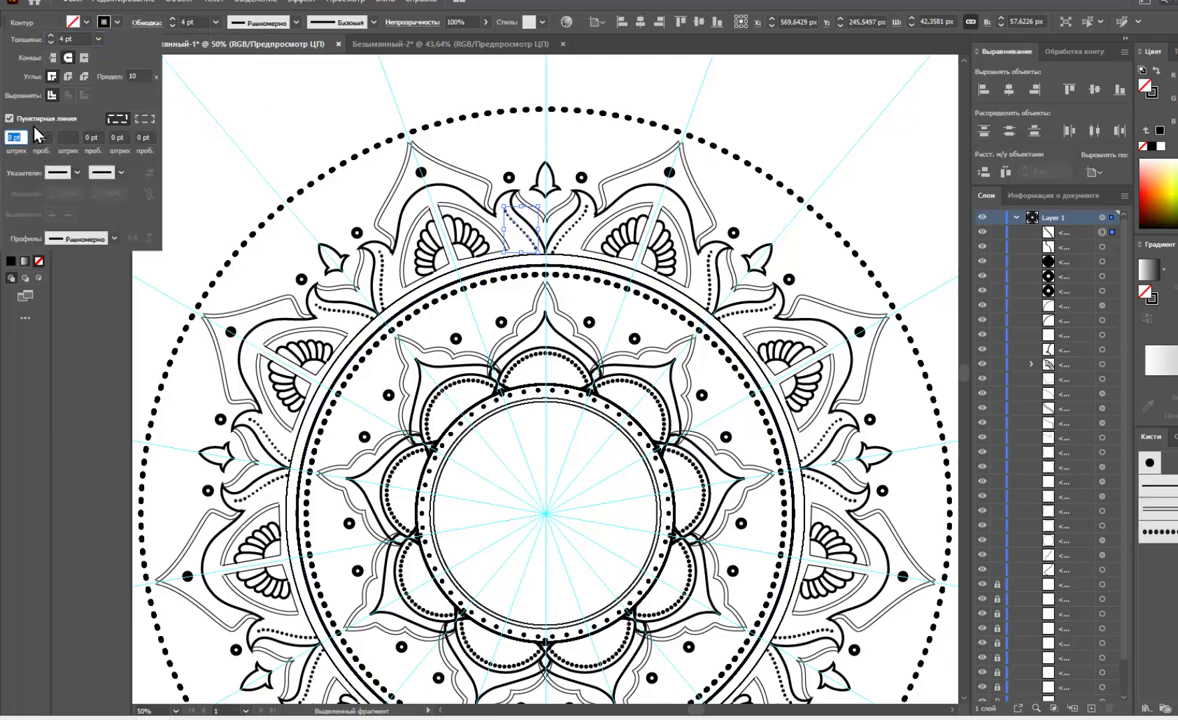
# - Reshape the dotted curve's bends to follow the petal edge, then fit the view
pyautogui.press('Escape')
pyautogui.click(36, 181)
pyautogui.click(497, 187)
pyautogui.press('a')
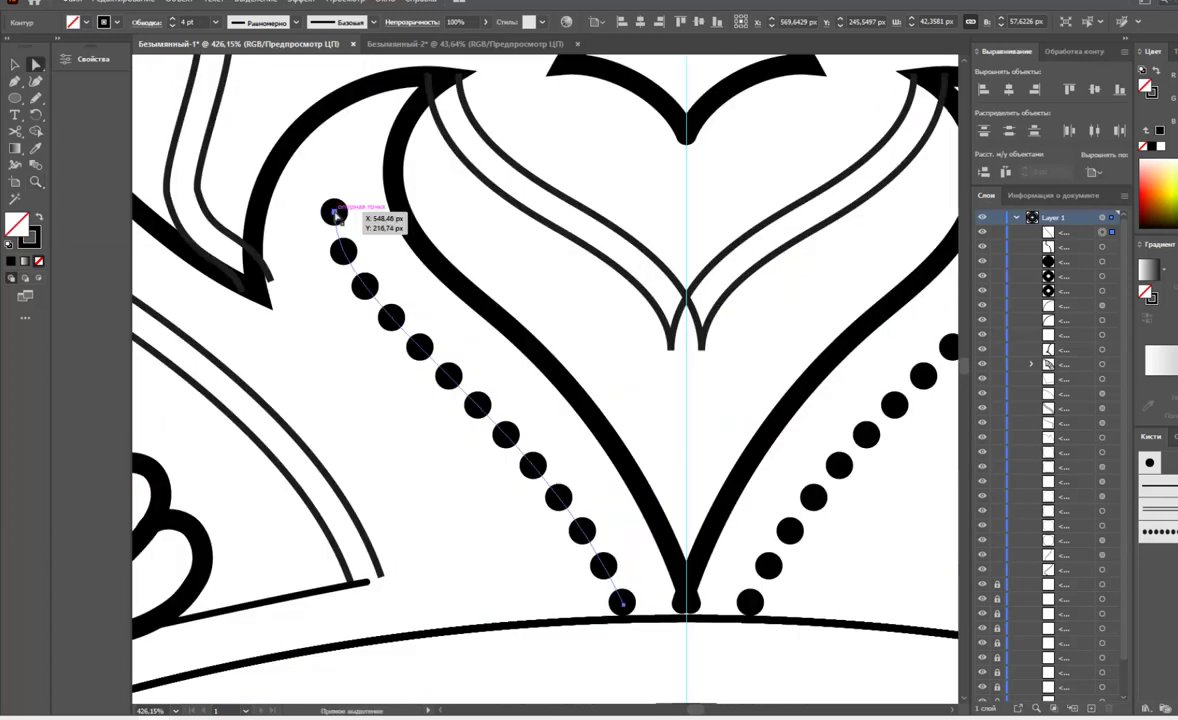
pyautogui.click(329, 205)
pyautogui.moveTo(333, 224); pyautogui.dragTo(279, 373)
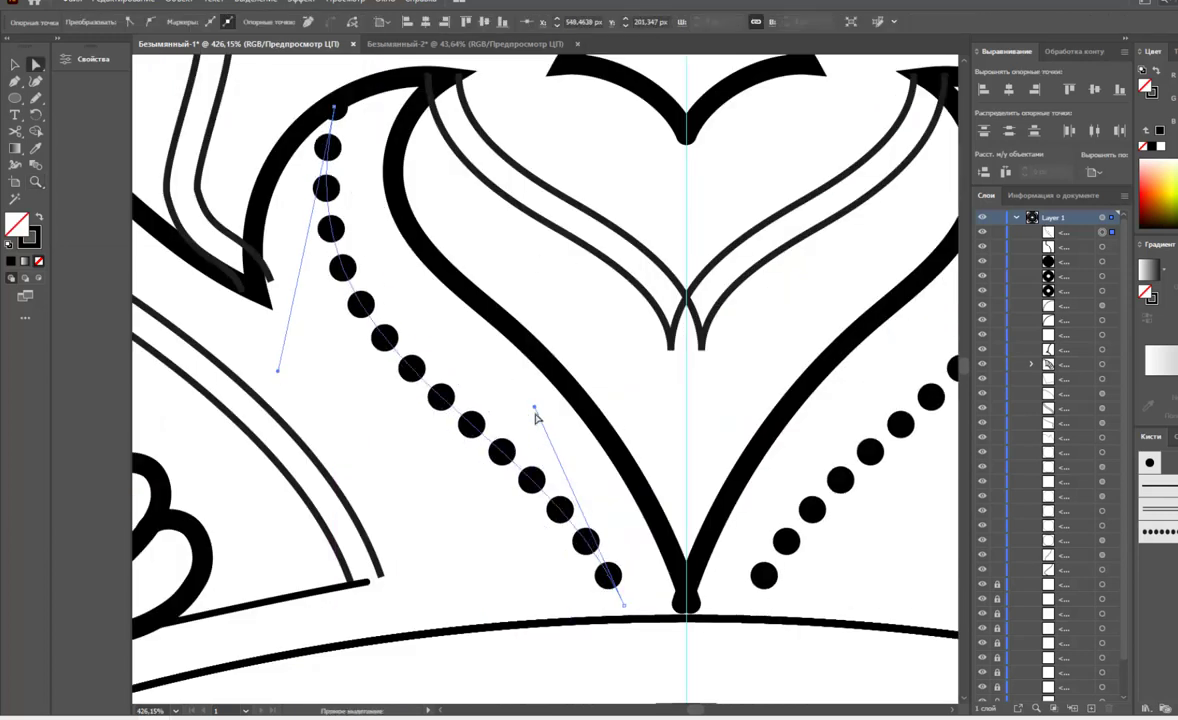
pyautogui.moveTo(535, 410); pyautogui.dragTo(565, 370)
pyautogui.moveTo(624, 606); pyautogui.dragTo(612, 617)
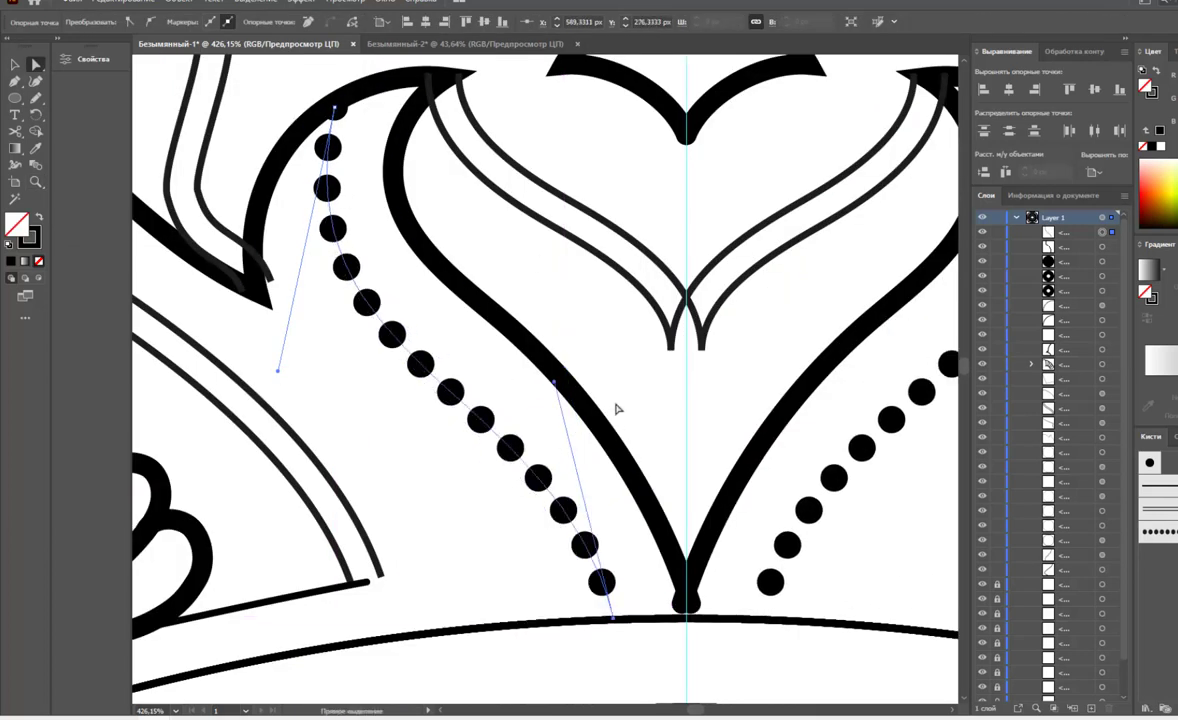
pyautogui.click(568, 334)
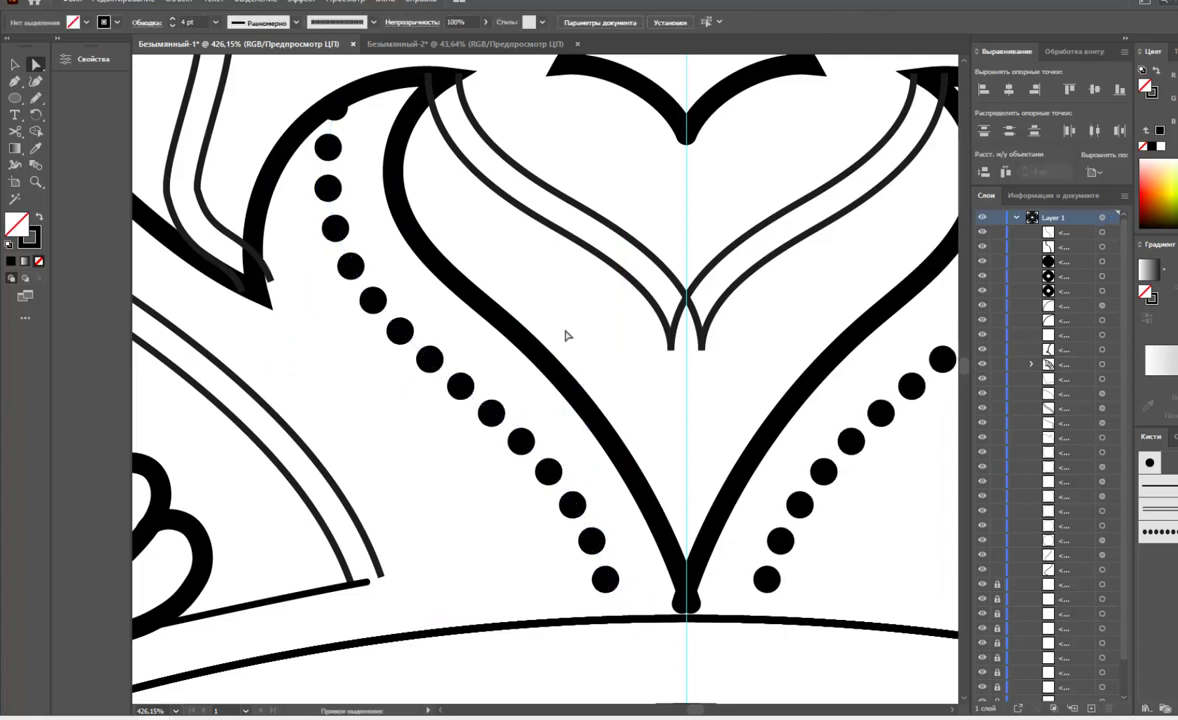
pyautogui.hotkey('ctrl', '0')
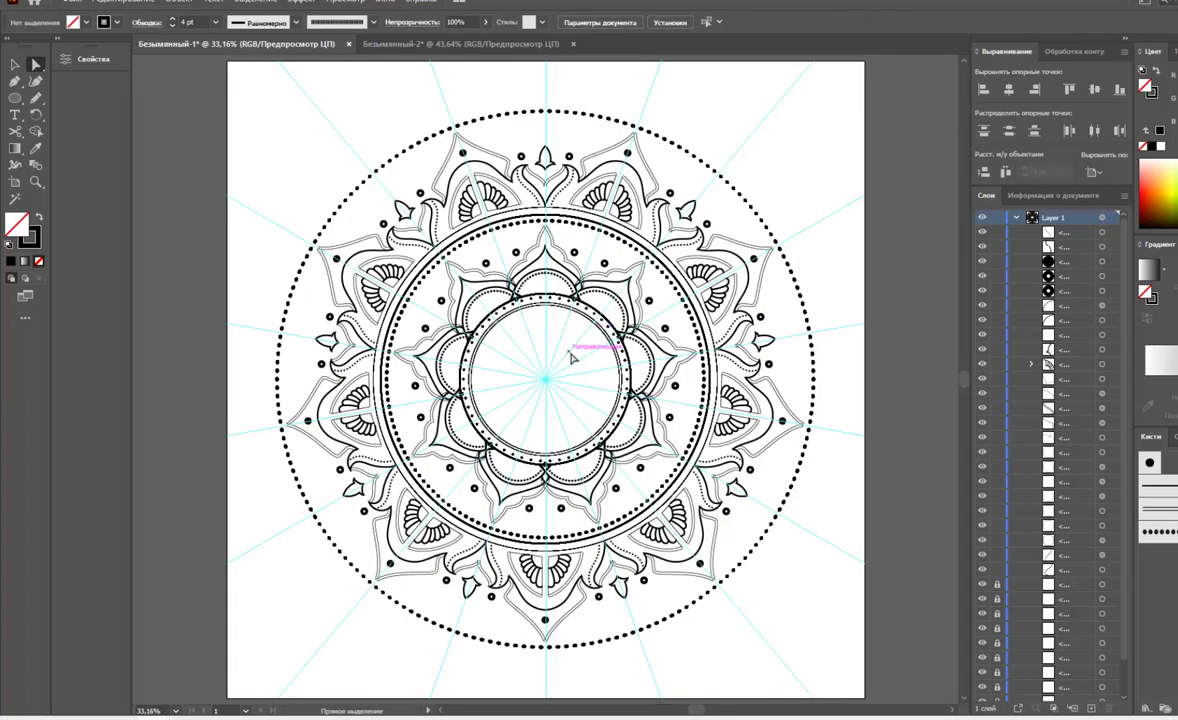
pyautogui.hotkey('ctrl', '+')
# - Give the selected petal outlines a 4 pt stroke weight
pyautogui.press('v')
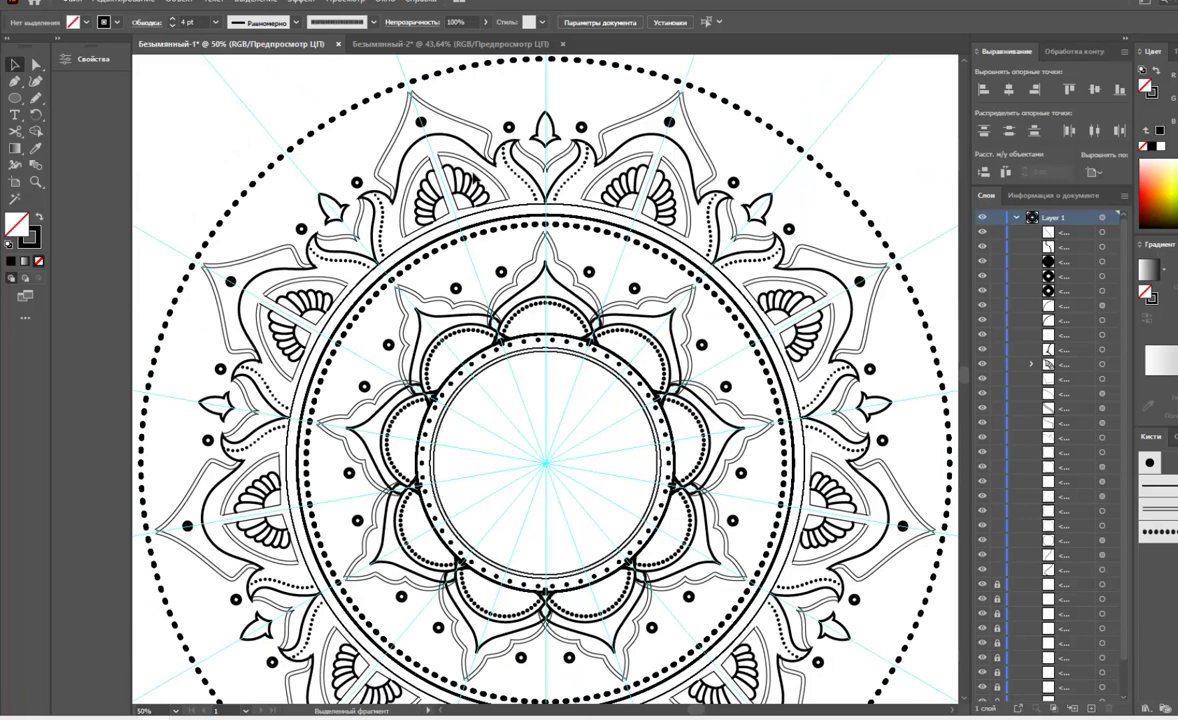
pyautogui.click(440, 158)
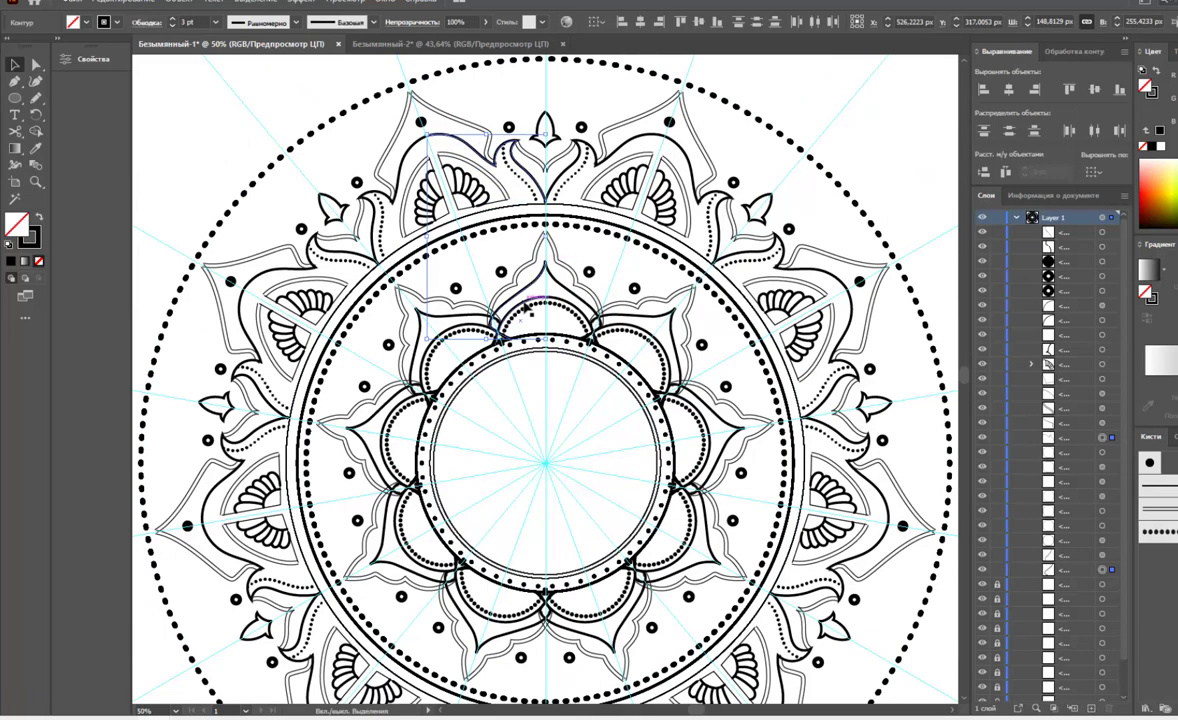
pyautogui.keyDown('shift'); pyautogui.click(494, 316); pyautogui.keyUp('shift')
pyautogui.click(215, 21)
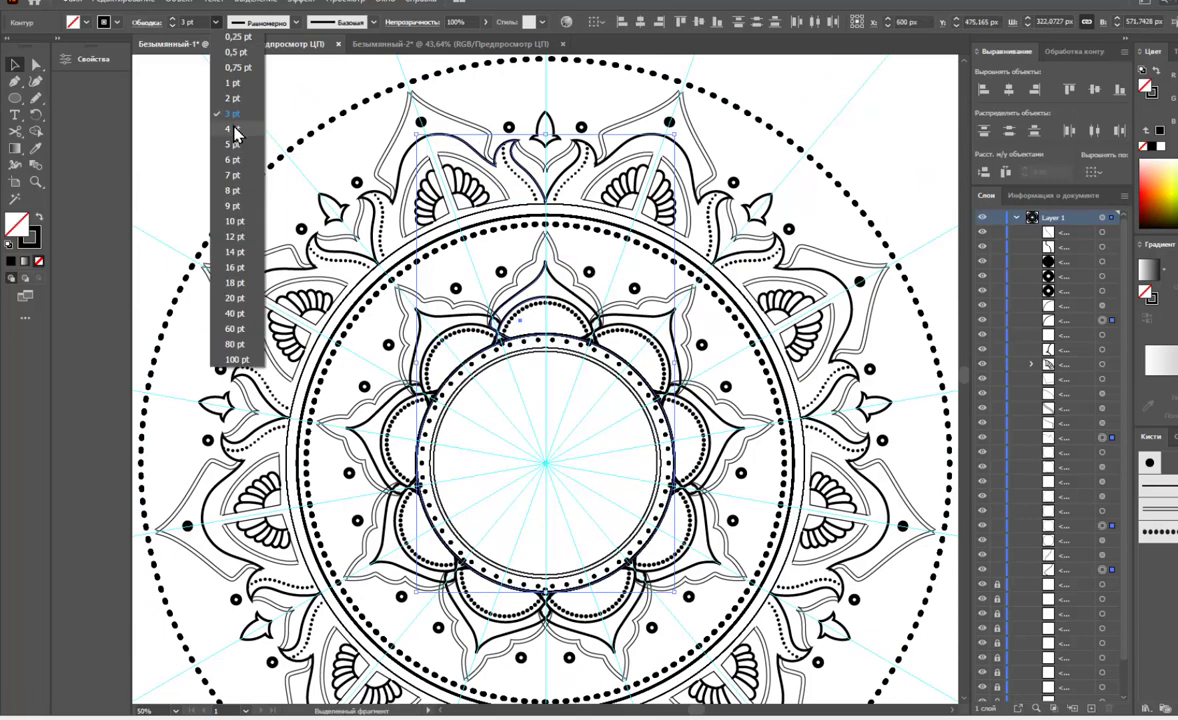
pyautogui.click(233, 130)
pyautogui.click(228, 110)
# - Set the top outer petal outline to 2 pt and thicken the inner lotus petal lines
pyautogui.click(434, 119)
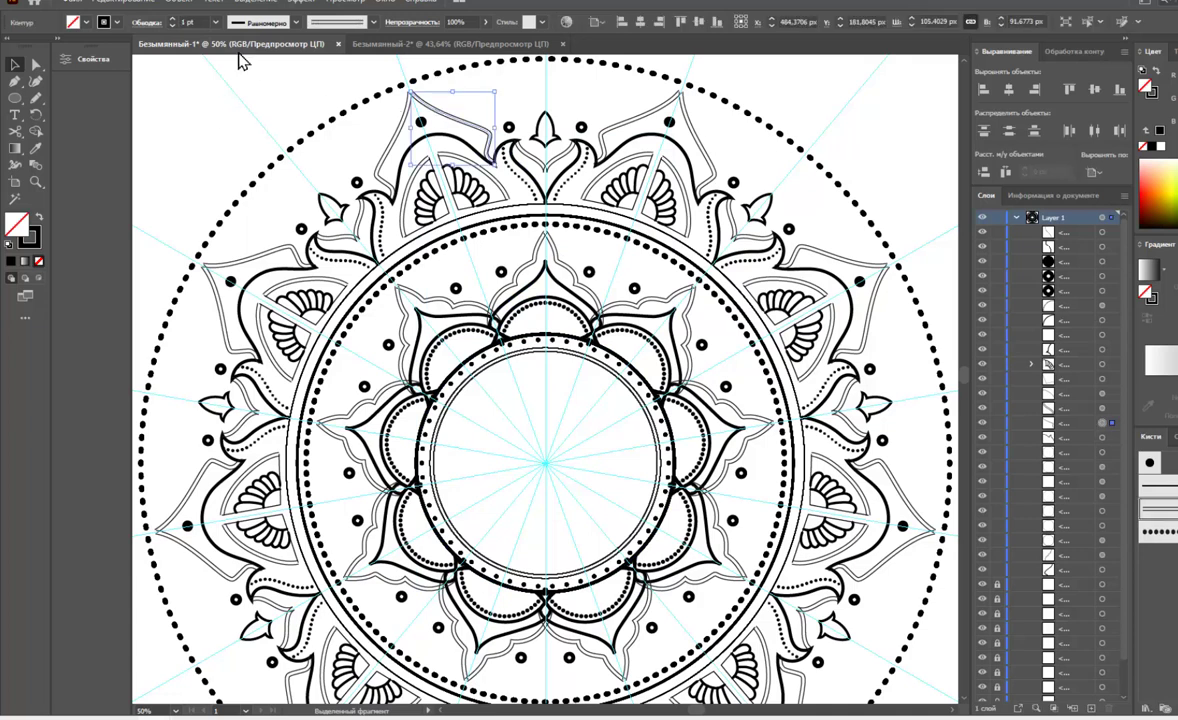
pyautogui.click(215, 21)
pyautogui.click(244, 105)
pyautogui.click(542, 252)
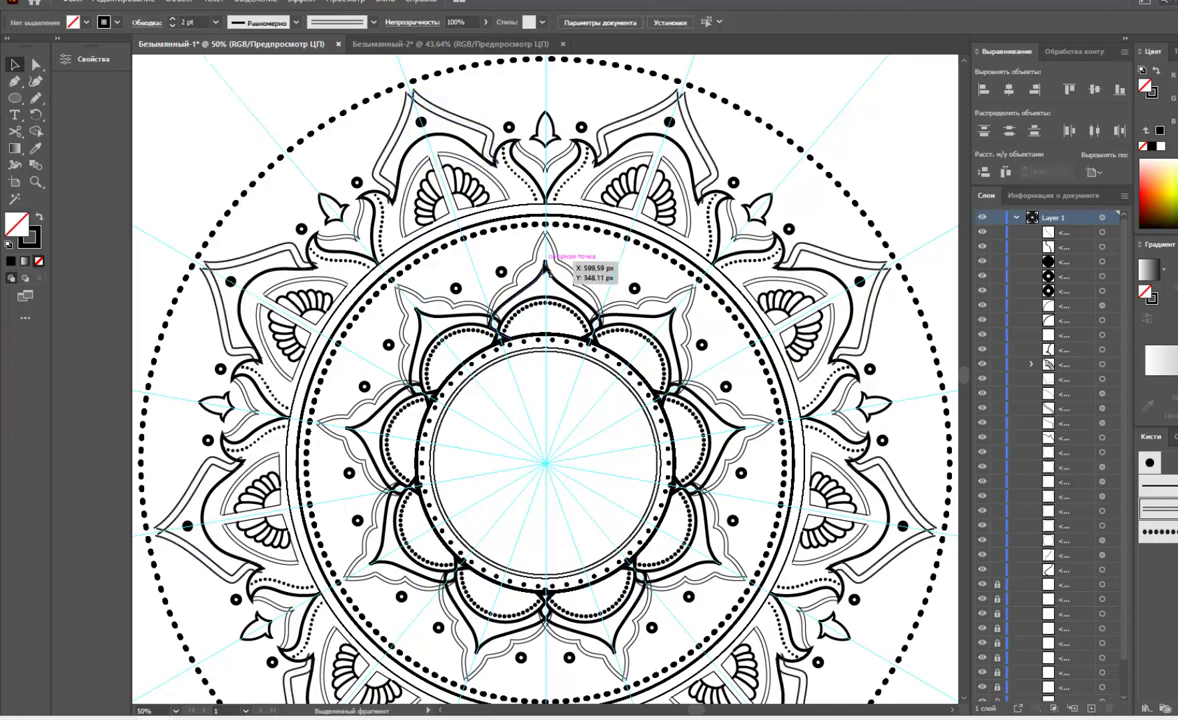
pyautogui.click(215, 21)
pyautogui.click(231, 110)
# - Change the stroke weights of the inner fan petal outline and the inner circle
pyautogui.click(452, 120)
pyautogui.click(447, 160)
pyautogui.click(215, 21)
pyautogui.click(228, 108)
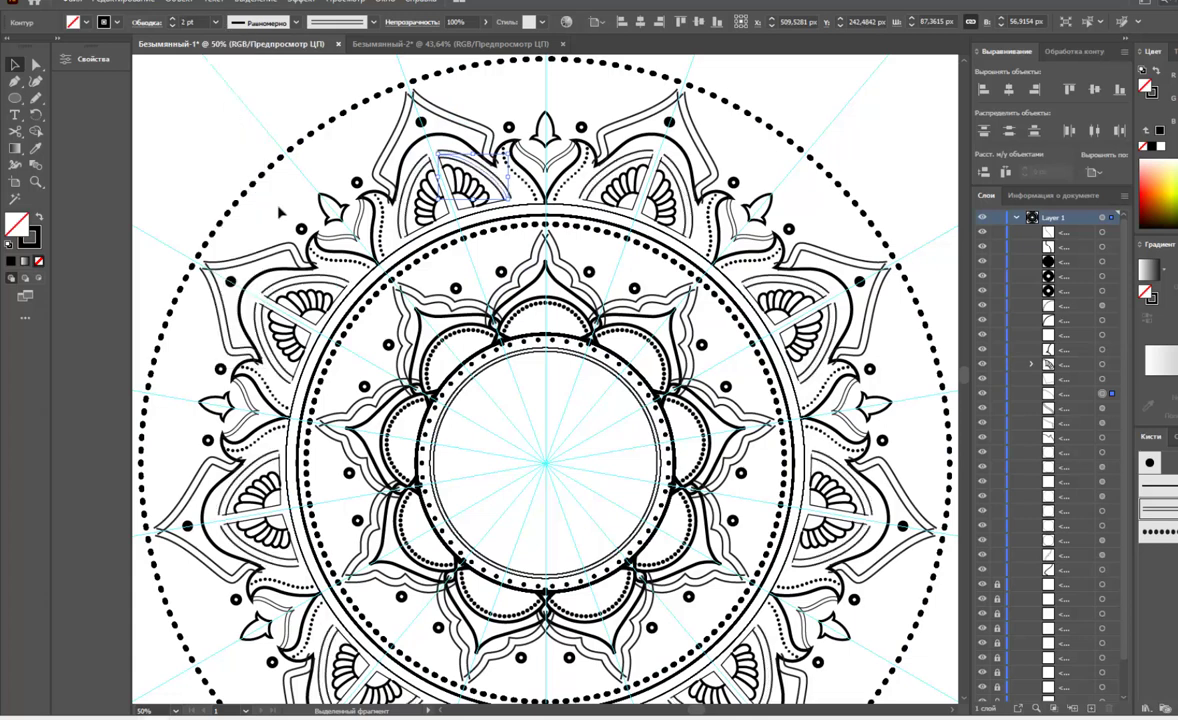
pyautogui.click(535, 367)
pyautogui.click(215, 21)
pyautogui.click(229, 100)
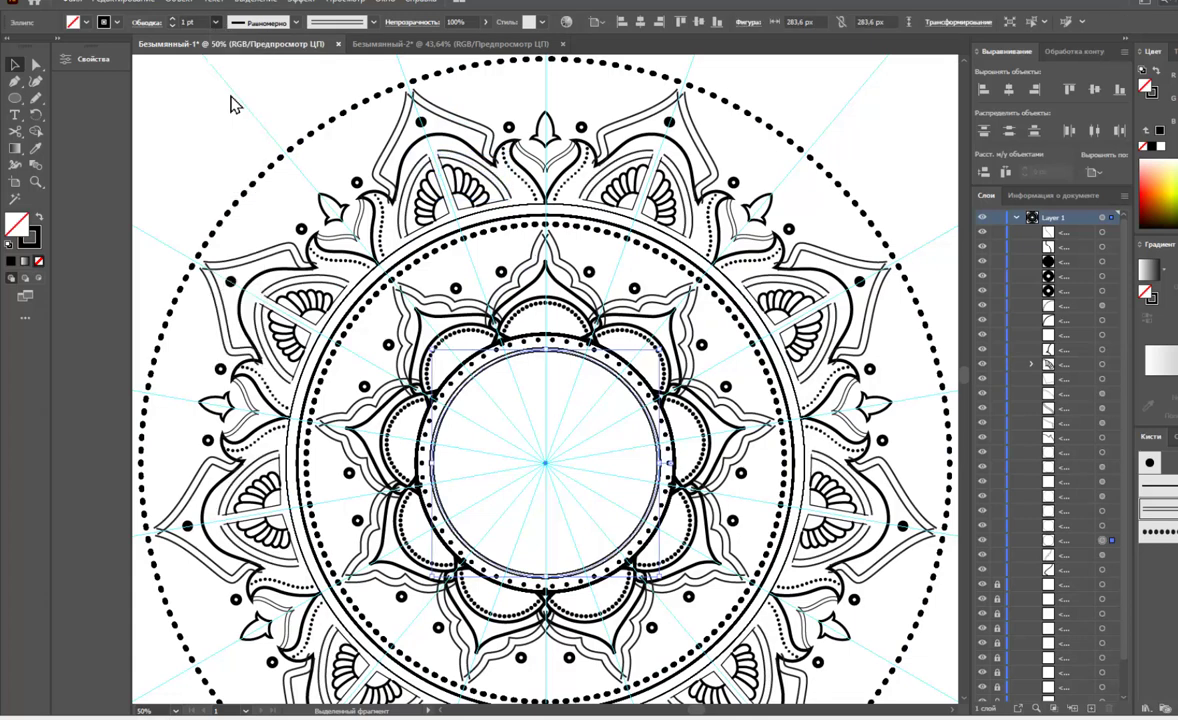
pyautogui.click(152, 253)
# - Fill the top spire tip solid black by swapping fill and stroke
pyautogui.hotkey('ctrl', '-')
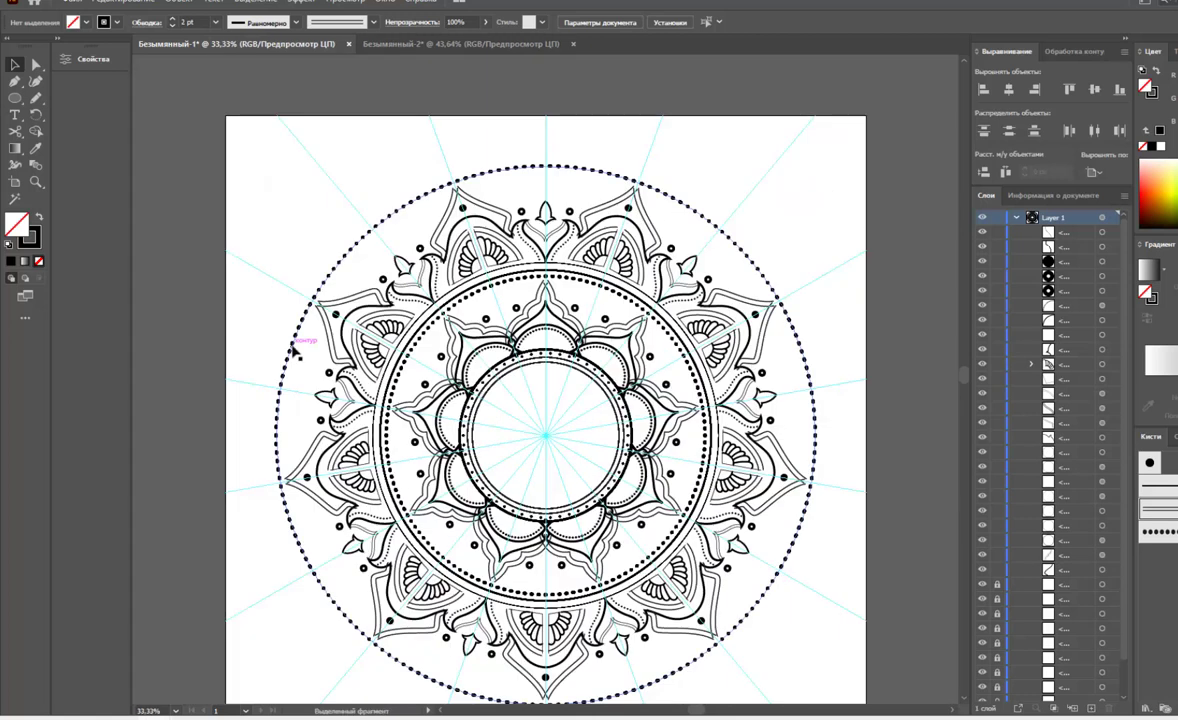
pyautogui.click(540, 172)
pyautogui.hotkey('shift', 'x')
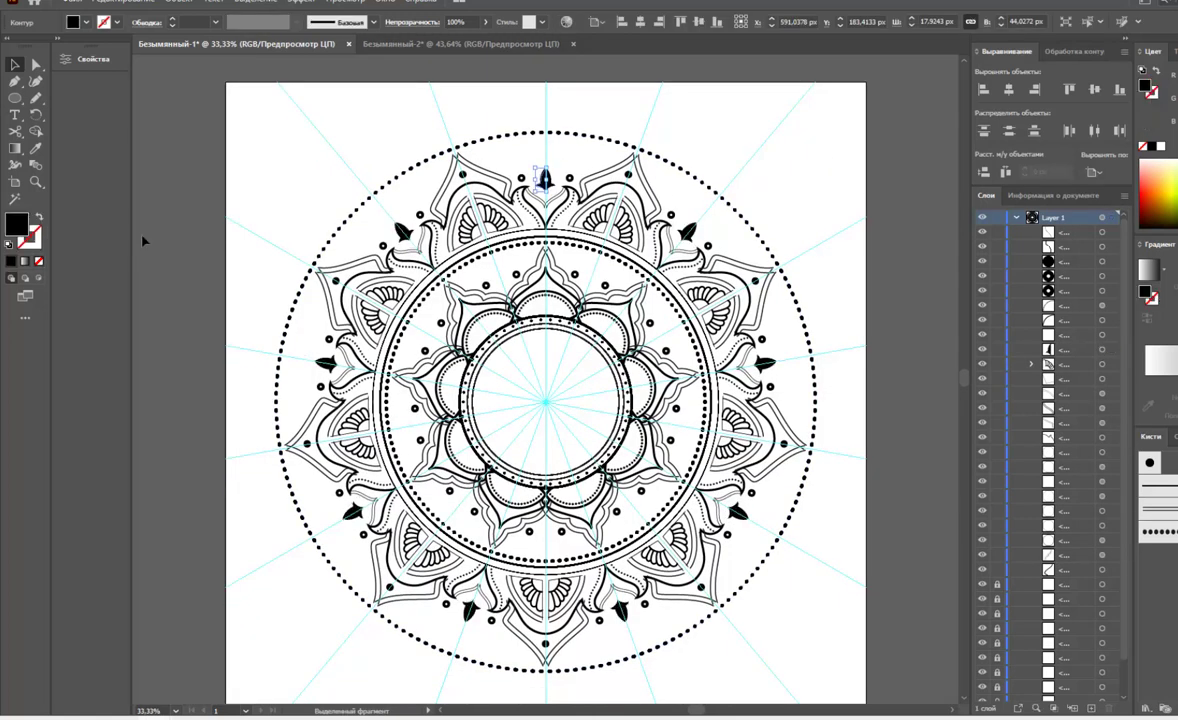
pyautogui.click(143, 241)
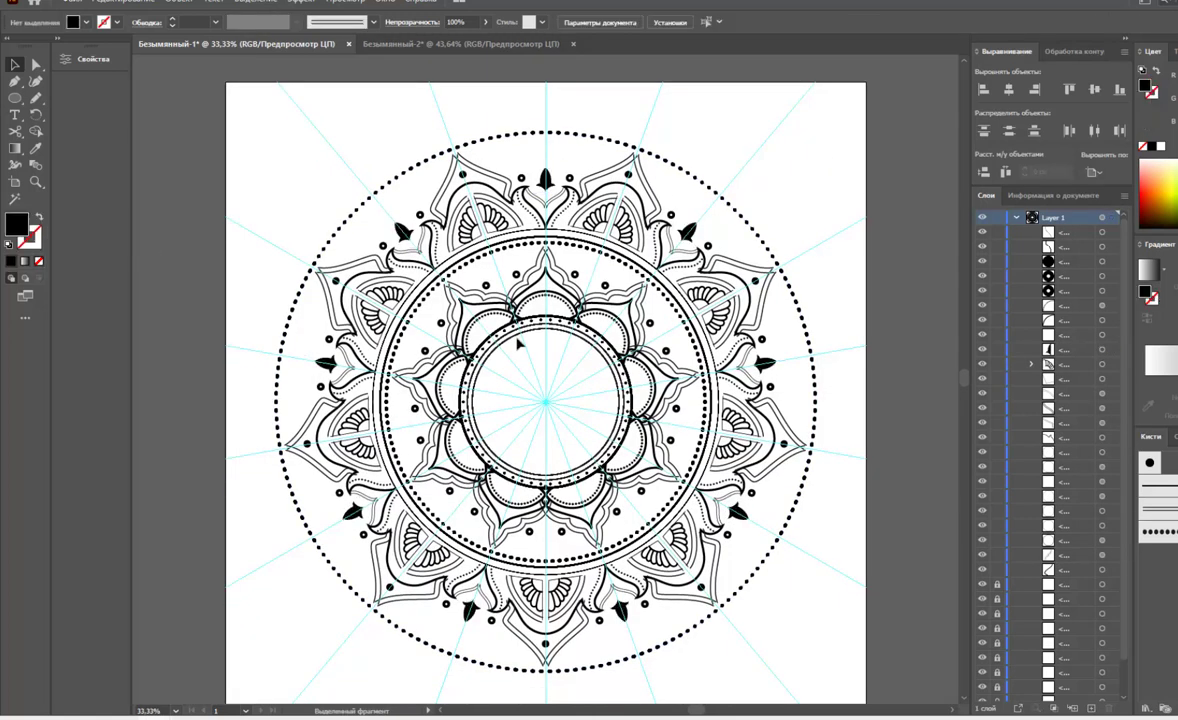
pyautogui.hotkey('shift', 'x')
pyautogui.moveTo(503, 357); pyautogui.dragTo(800, 353)
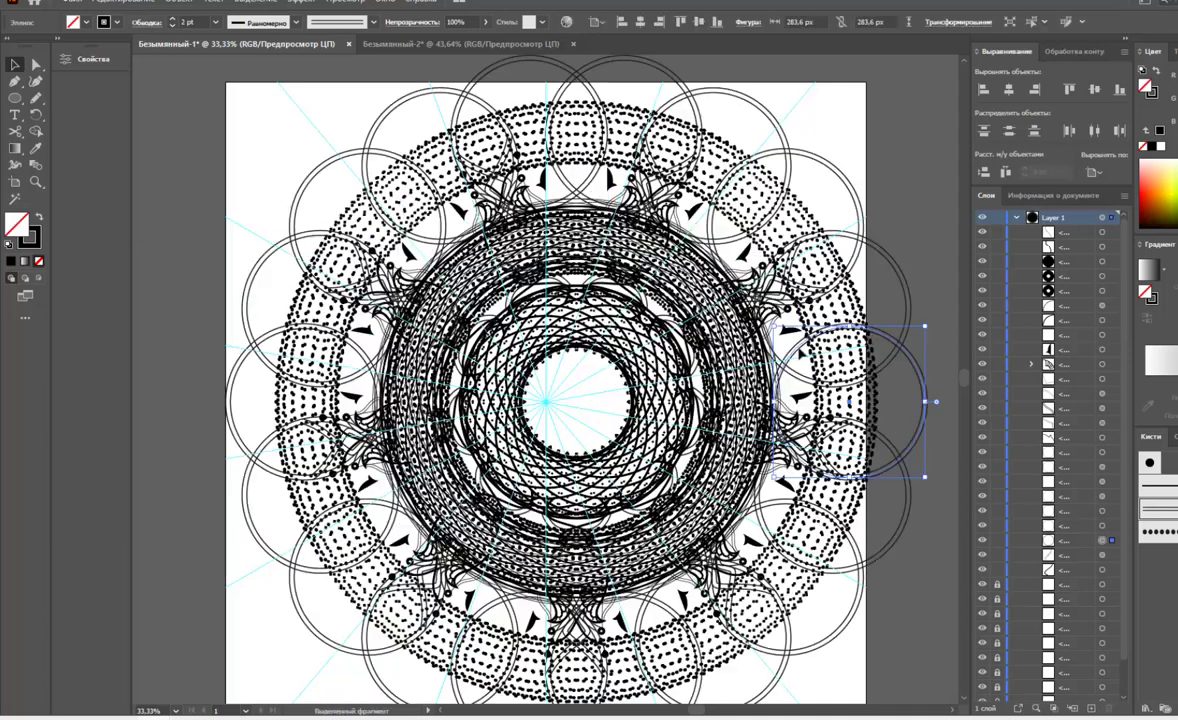
# - Enlarge the outer dotted circle slightly and give it a 1 pt double-line stroke
pyautogui.click(811, 312)
pyautogui.moveTo(816, 130); pyautogui.dragTo(824, 123)
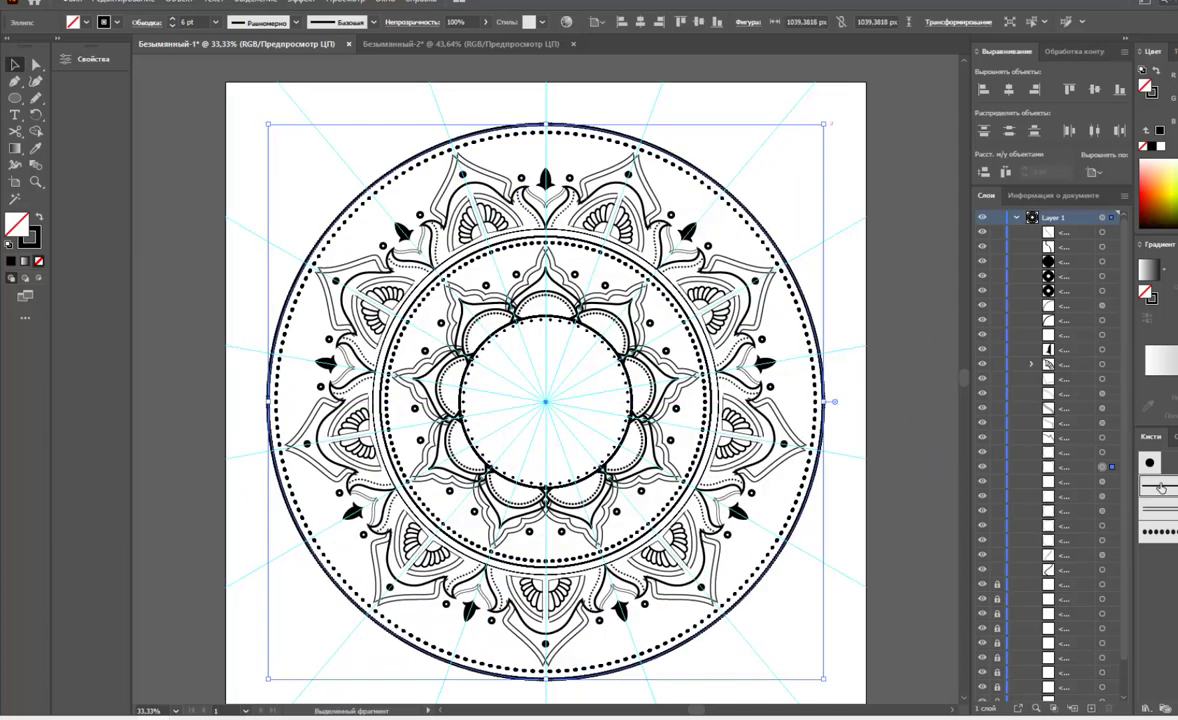
pyautogui.click(1168, 511)
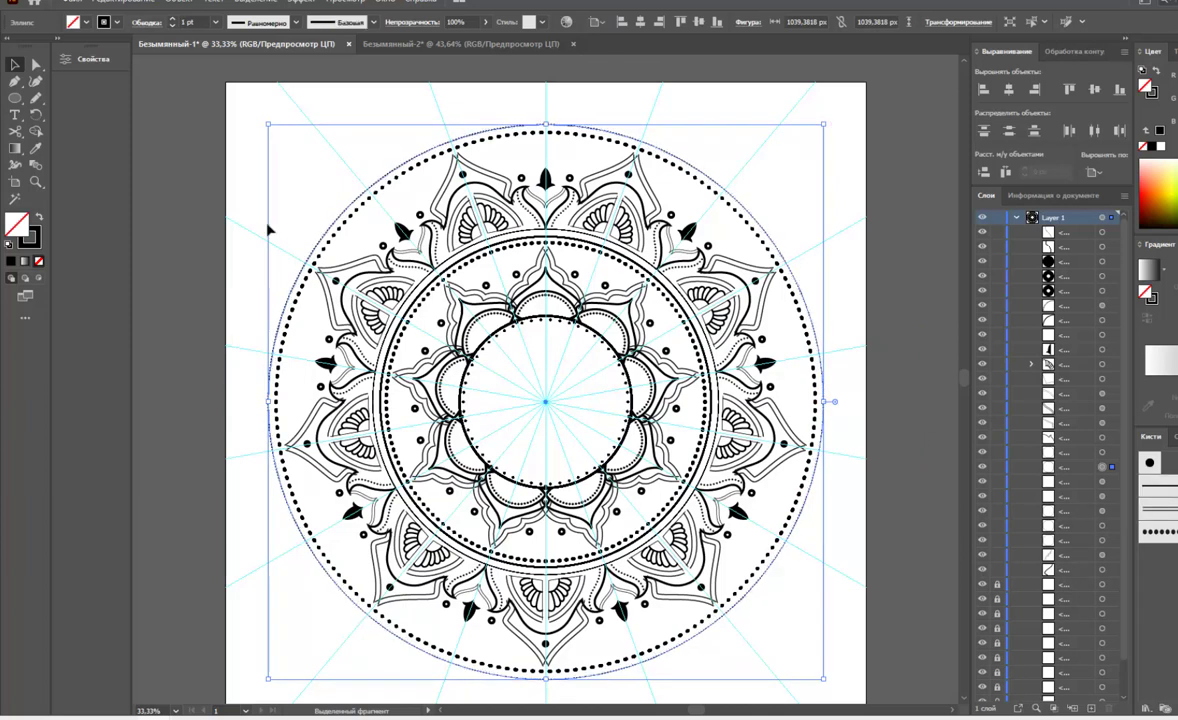
pyautogui.click(146, 21)
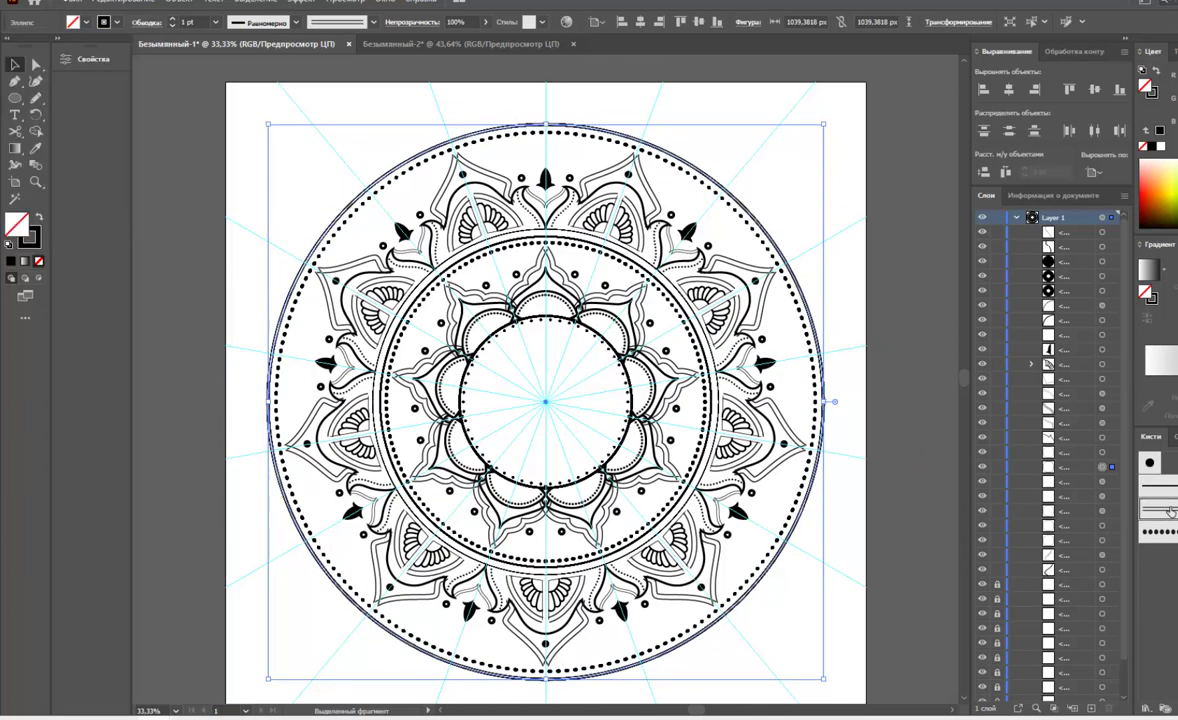
pyautogui.click(175, 243)
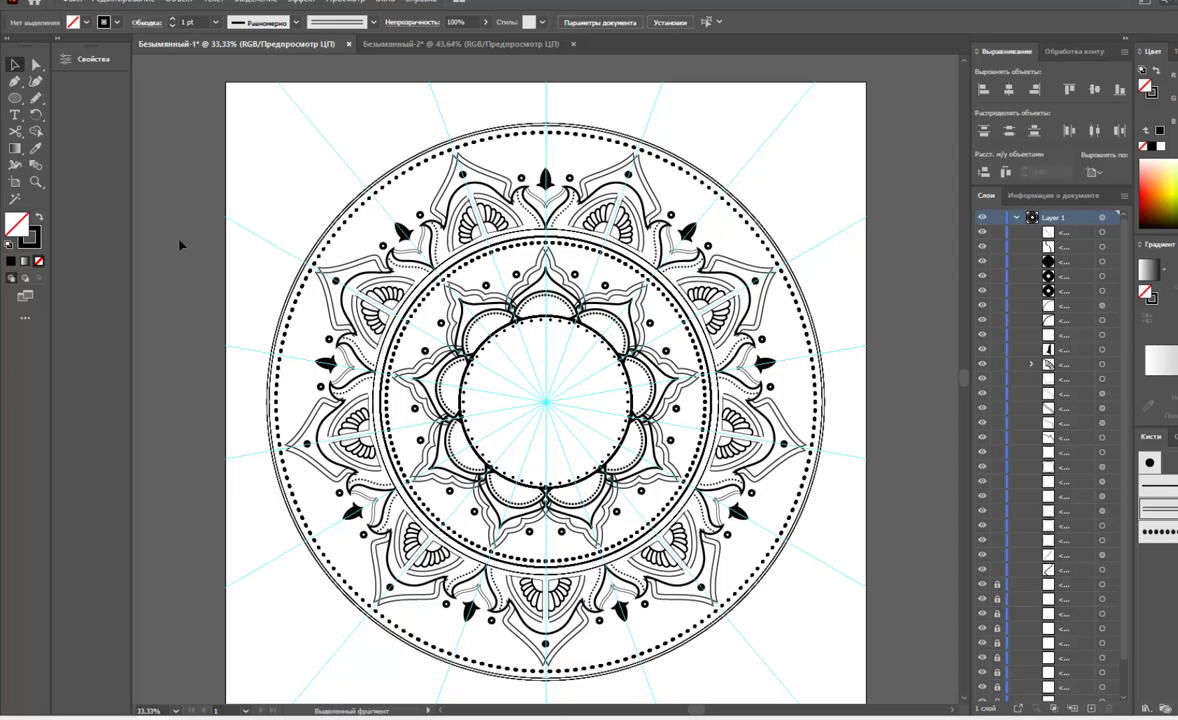
# - Draw pencil accent curves near the outer ring and upper-left petal, then save as mandal.ai
pyautogui.click(35, 97)
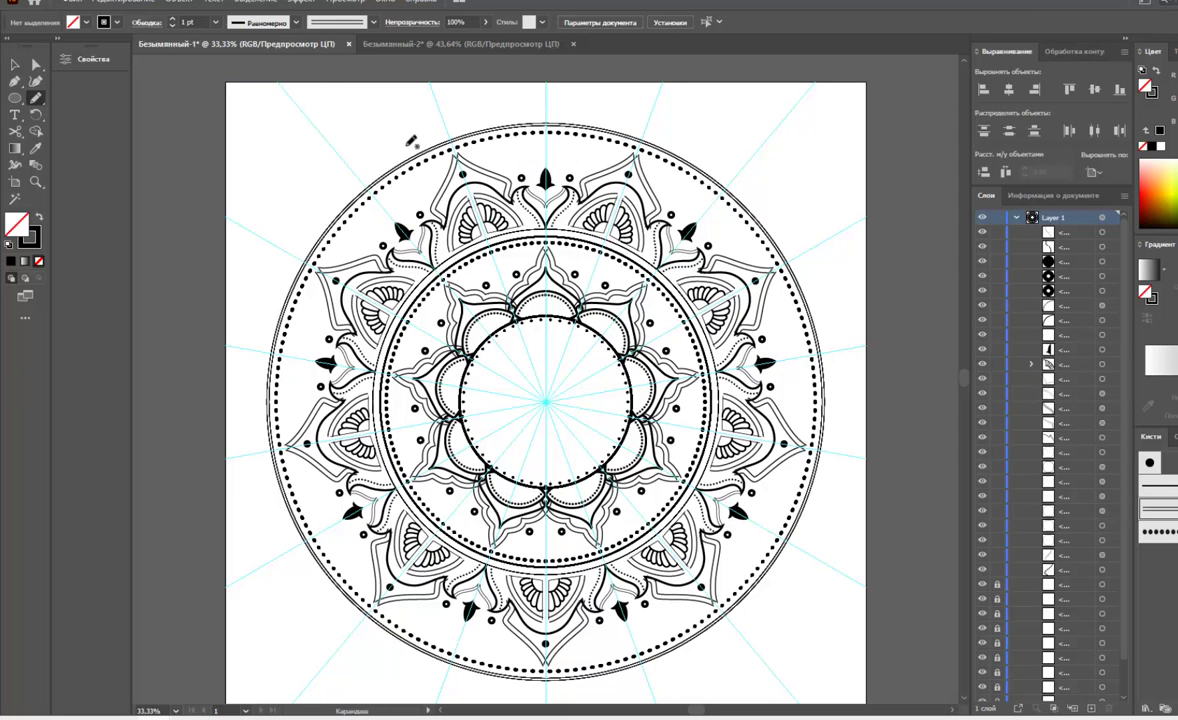
pyautogui.moveTo(546, 138)
pyautogui.mouseDown()
pyautogui.moveTo(486, 146)
pyautogui.moveTo(536, 160)
pyautogui.mouseUp()
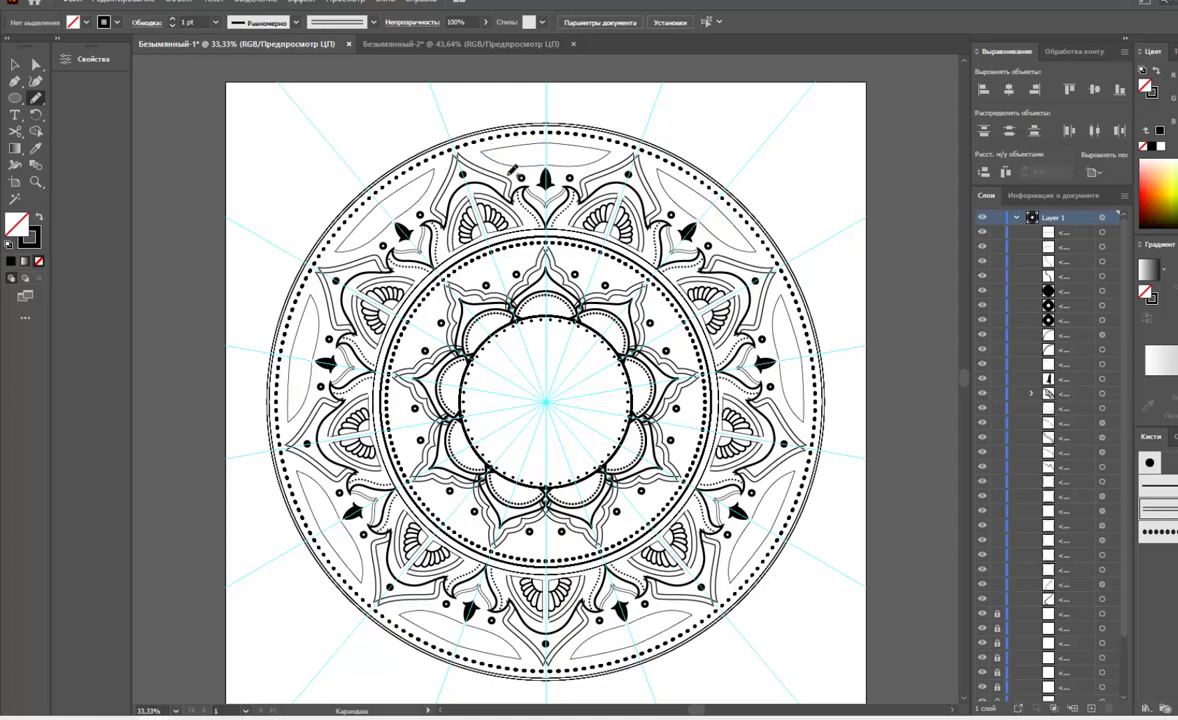
pyautogui.hotkey('ctrl', 'z')
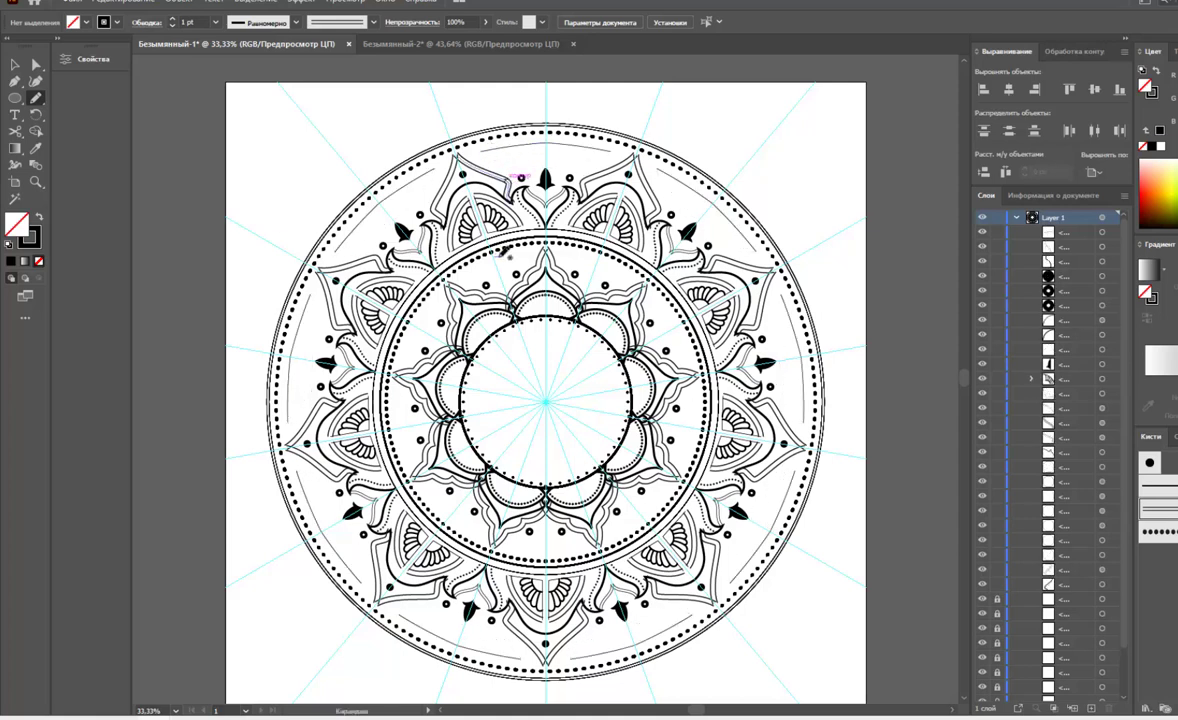
pyautogui.moveTo(545, 242); pyautogui.dragTo(541, 242)
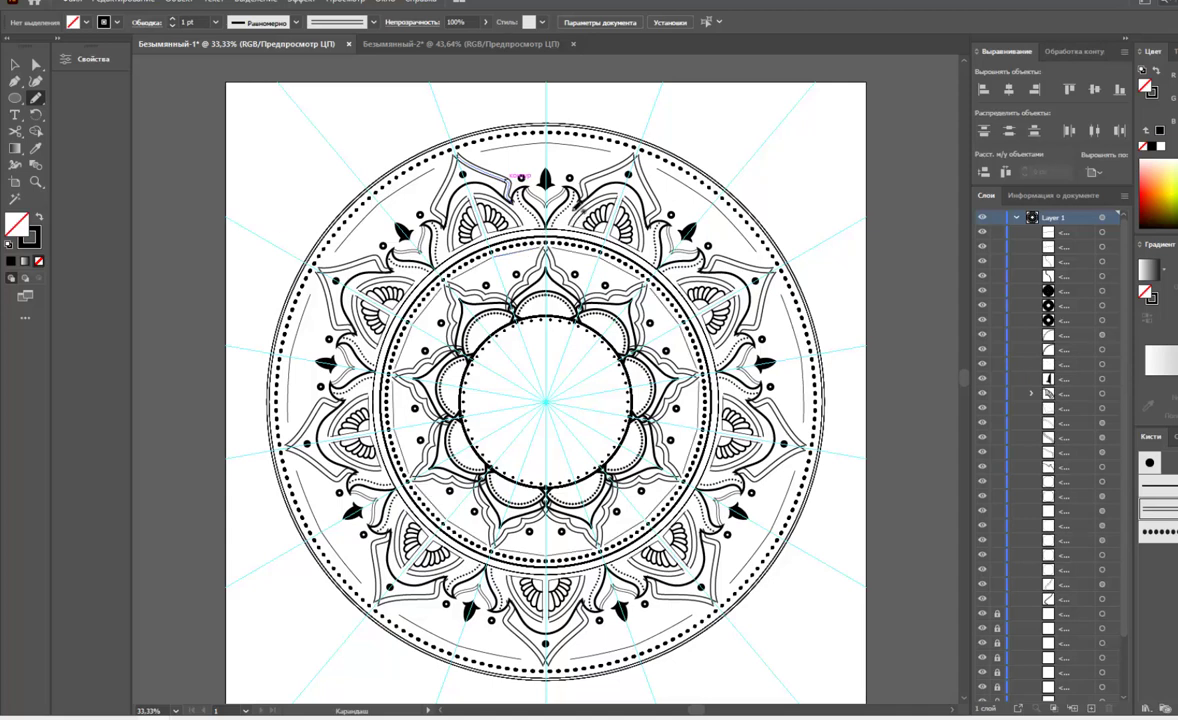
pyautogui.moveTo(545, 307); pyautogui.dragTo(548, 310)
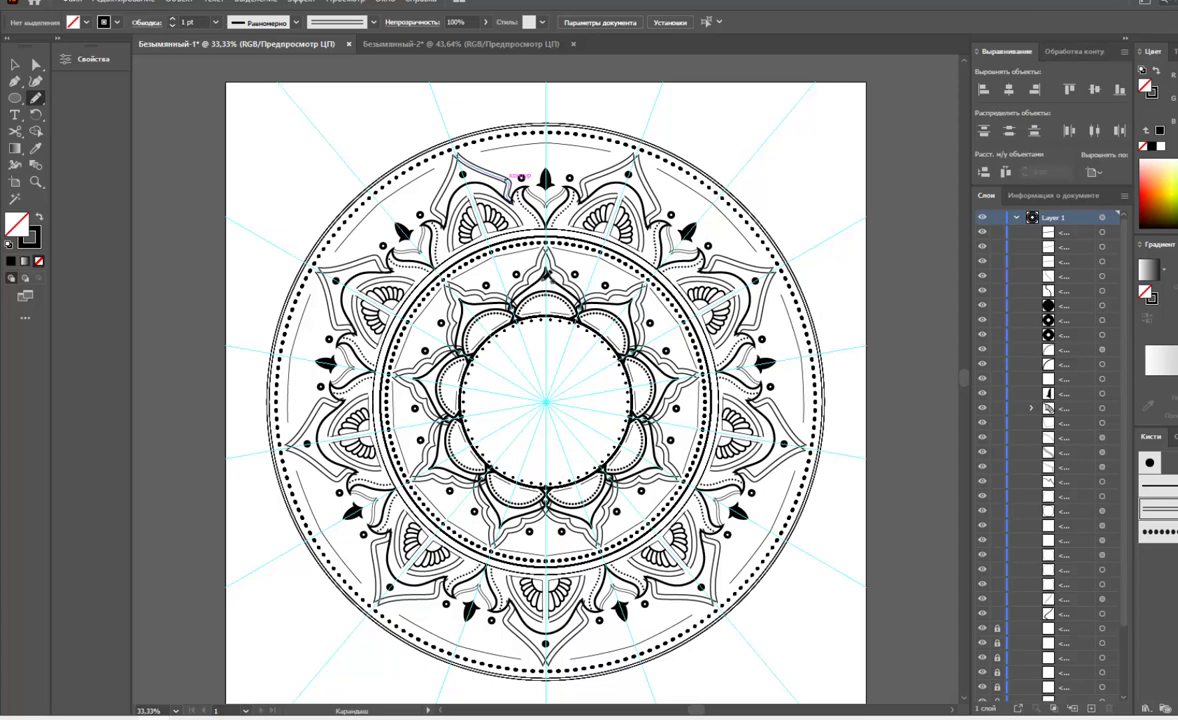
pyautogui.moveTo(480, 172); pyautogui.dragTo(495, 187)
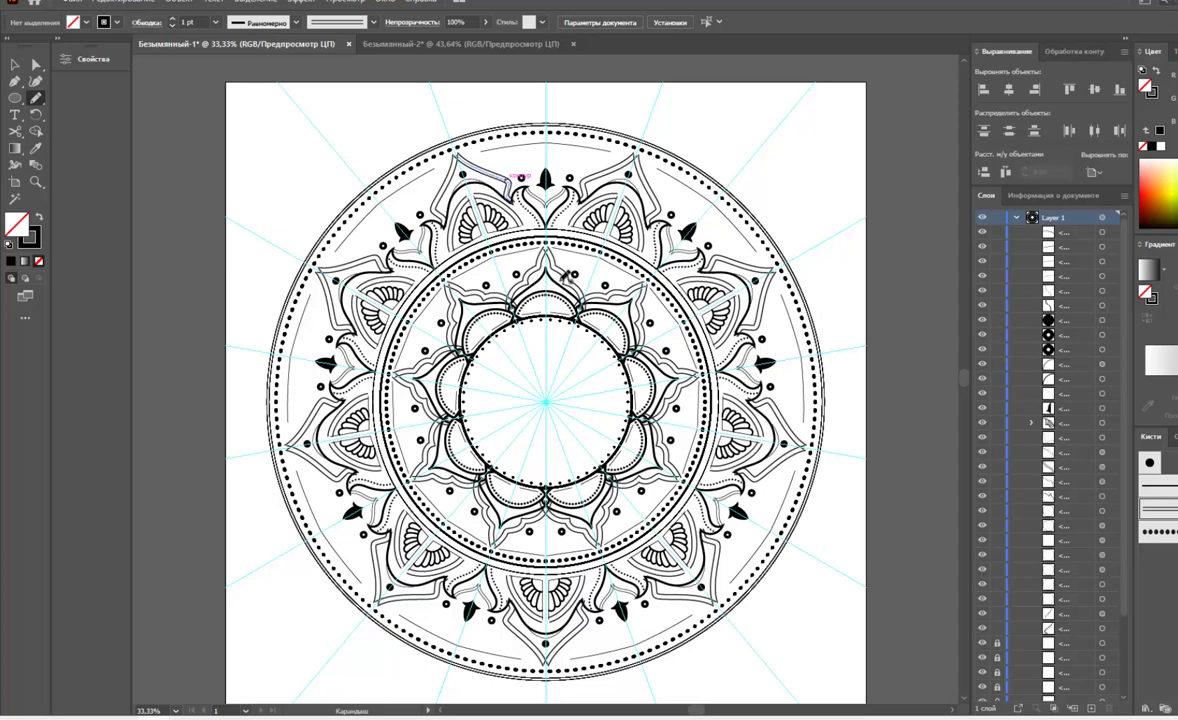
pyautogui.press('v')
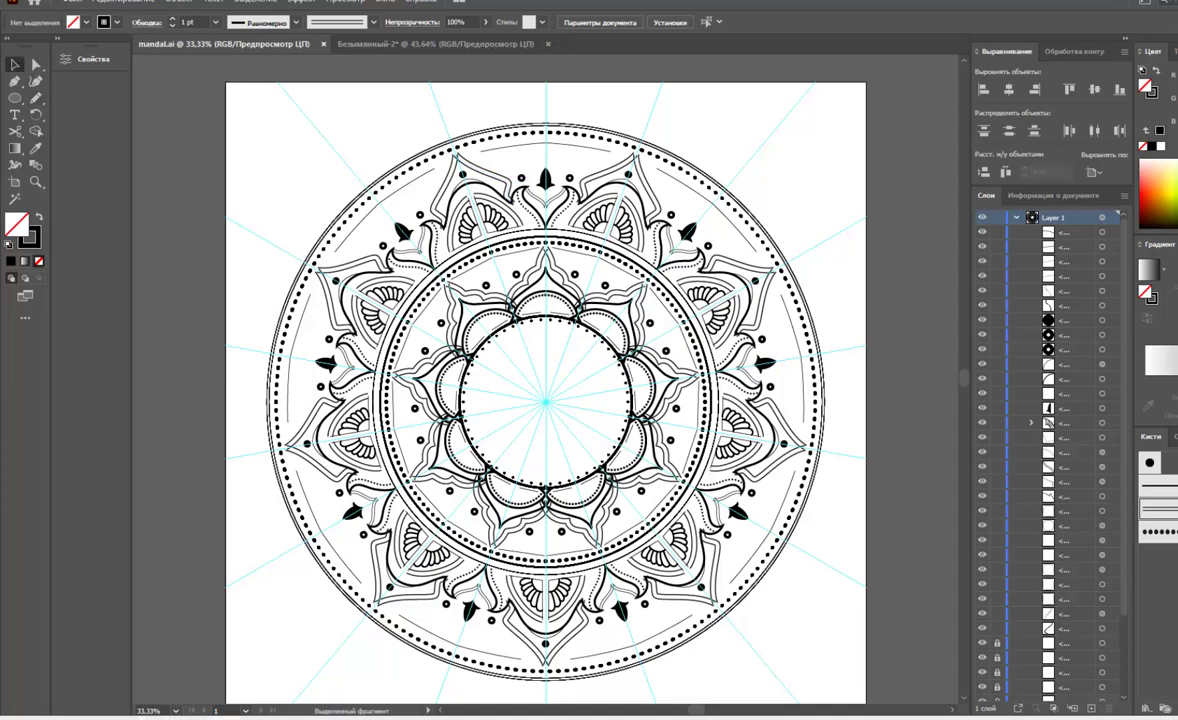
# - Unlock all objects and group the whole mandala artwork together
pyautogui.hotkey('ctrl', 'alt', '2')
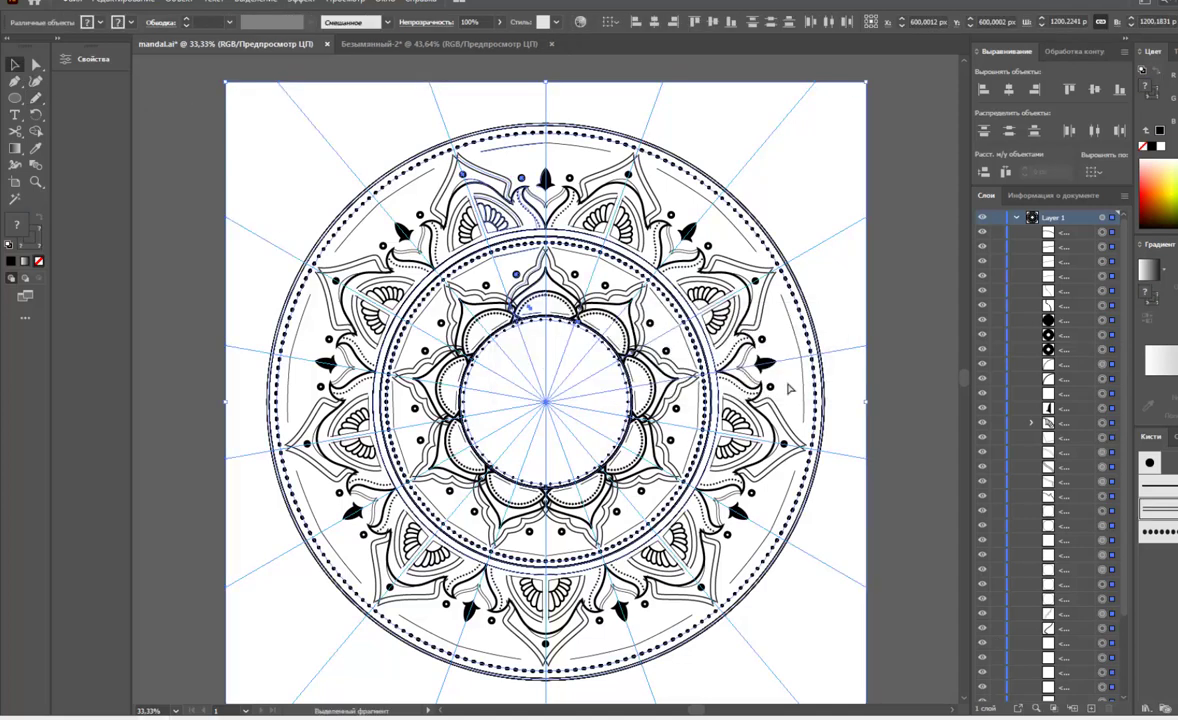
pyautogui.click(120, 2)
pyautogui.click(205, 180)
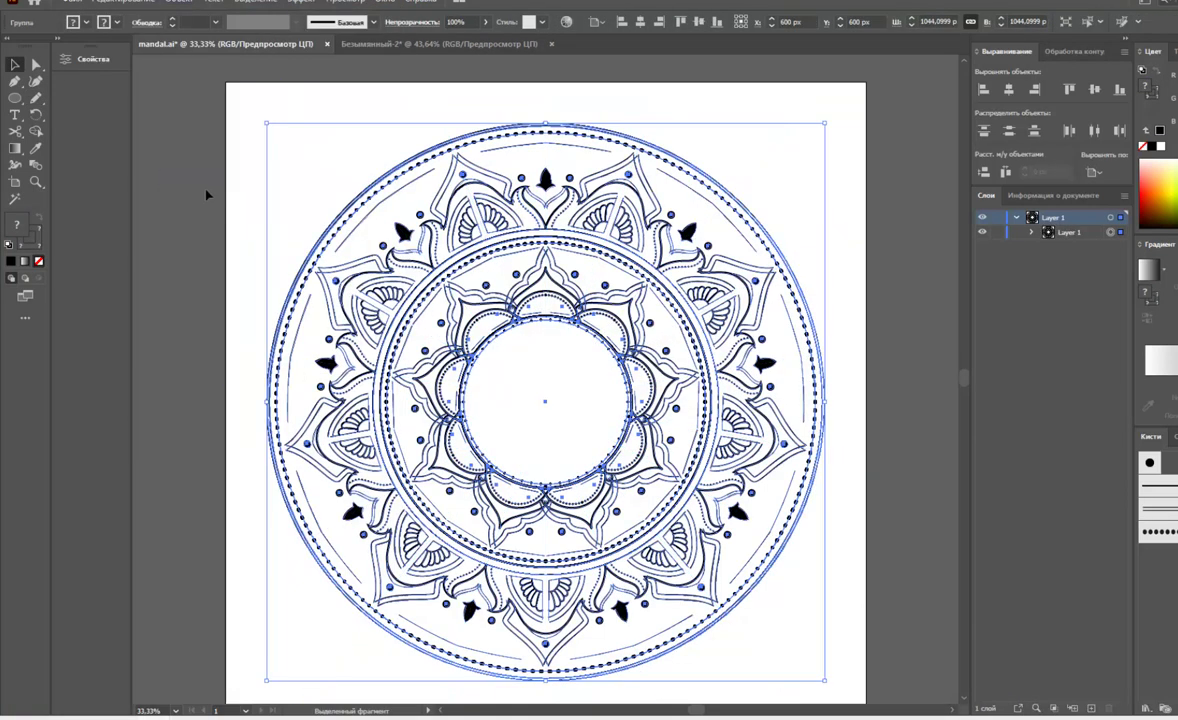
pyautogui.click(207, 195)
pyautogui.hotkey('ctrl', '-')
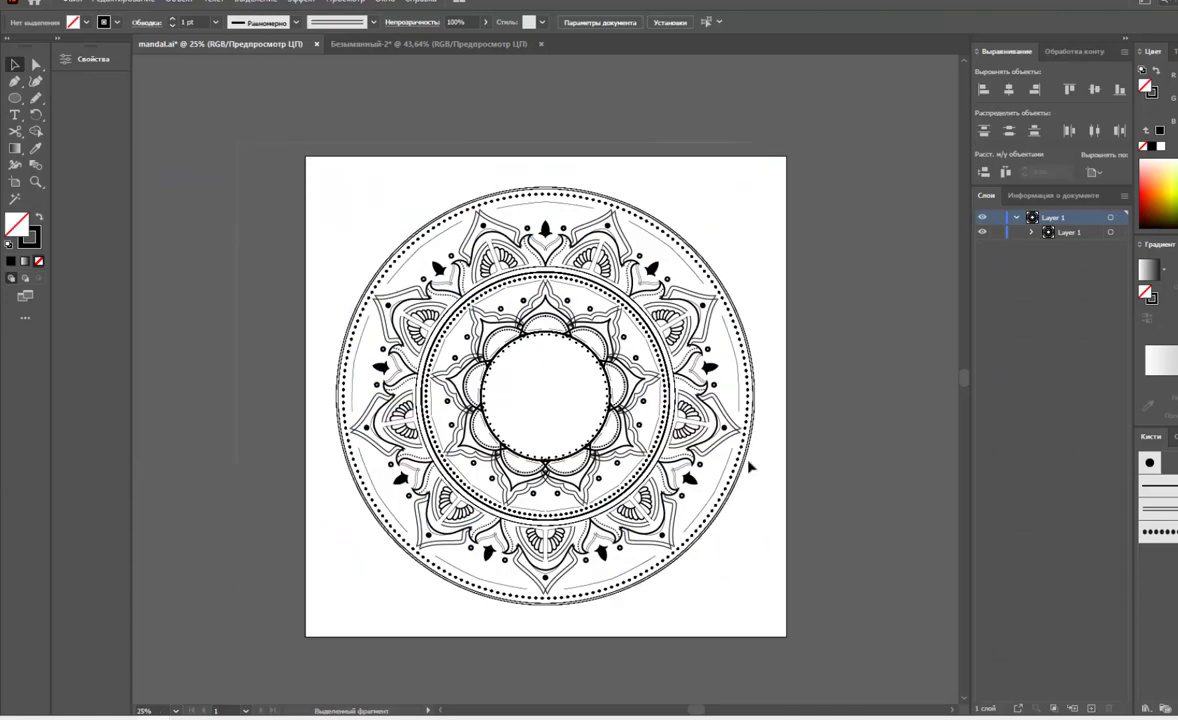
# - Show the Objects statistics in the Document Info panel for the mandala
pyautogui.click(687, 422)
pyautogui.click(1052, 195)
pyautogui.click(1124, 195)
pyautogui.click(1160, 236)
# - Expand the grouped mandala into plain paths and launch the Free Stock Master script
pyautogui.click(178, 2)
pyautogui.click(205, 153)
pyautogui.click(640, 438)
pyautogui.click(285, 233)
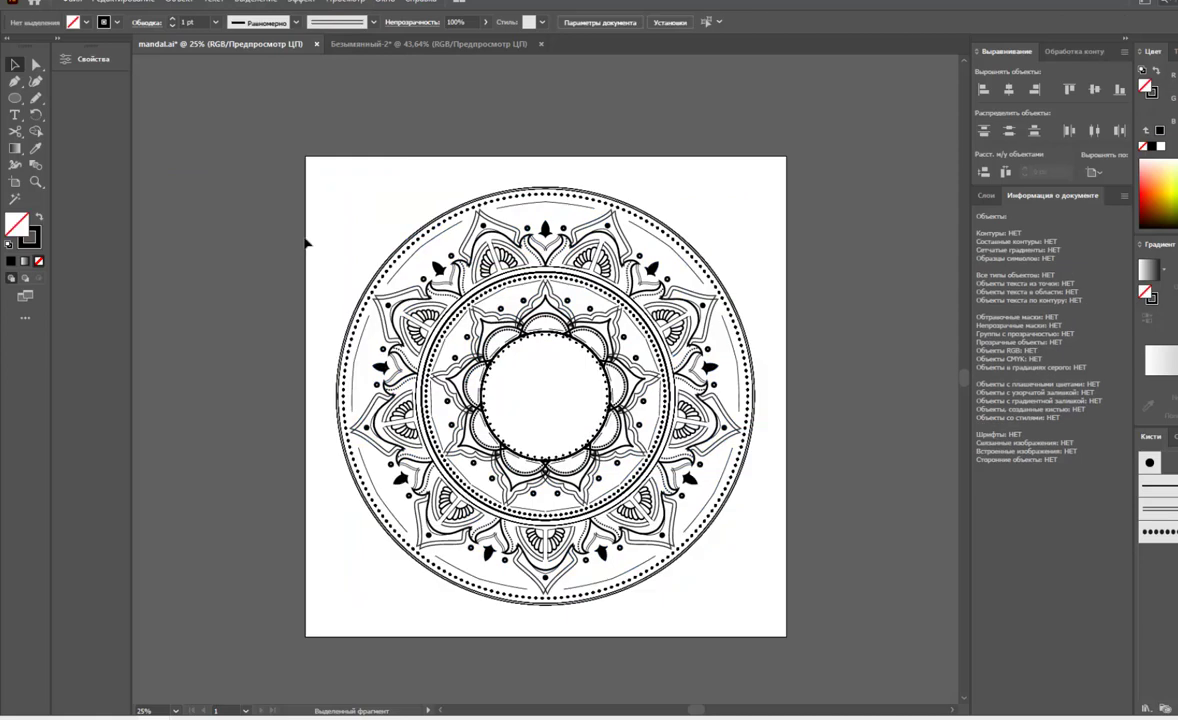
pyautogui.click(62, 4)
pyautogui.click(388, 320)
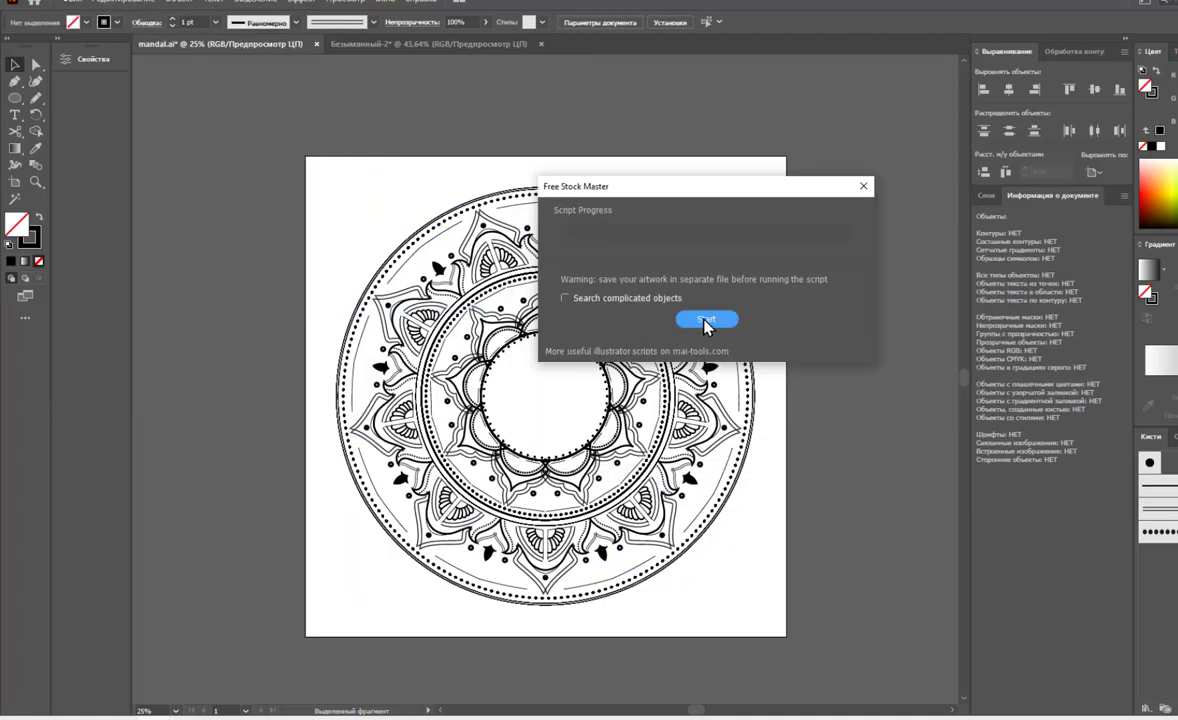
# - Start the Free Stock Master check of the mandala artwork
pyautogui.click(706, 320)
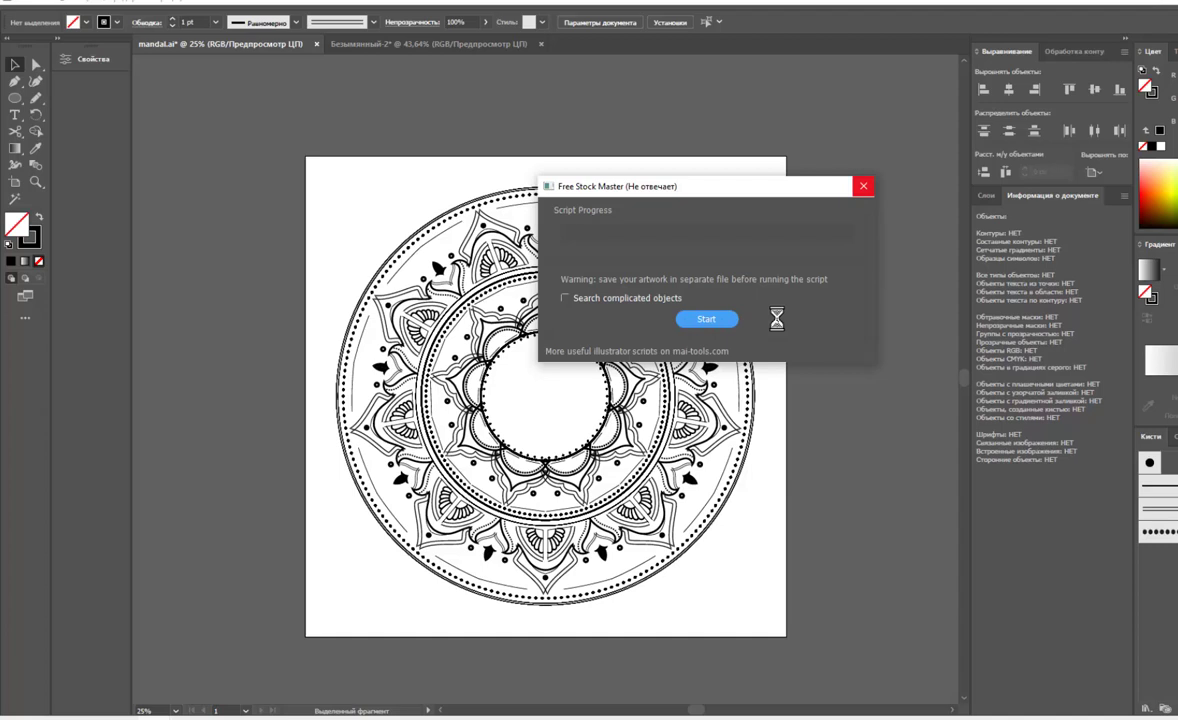